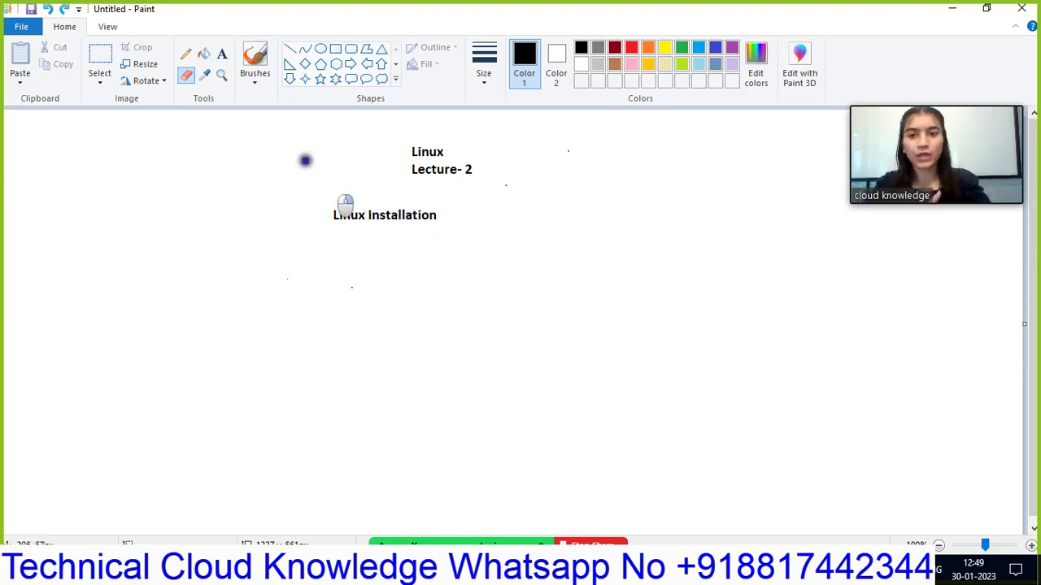
# - Draw two diagonal lines from the Linux Installation heading, one down-left and one down-right
pyautogui.click(221, 55)
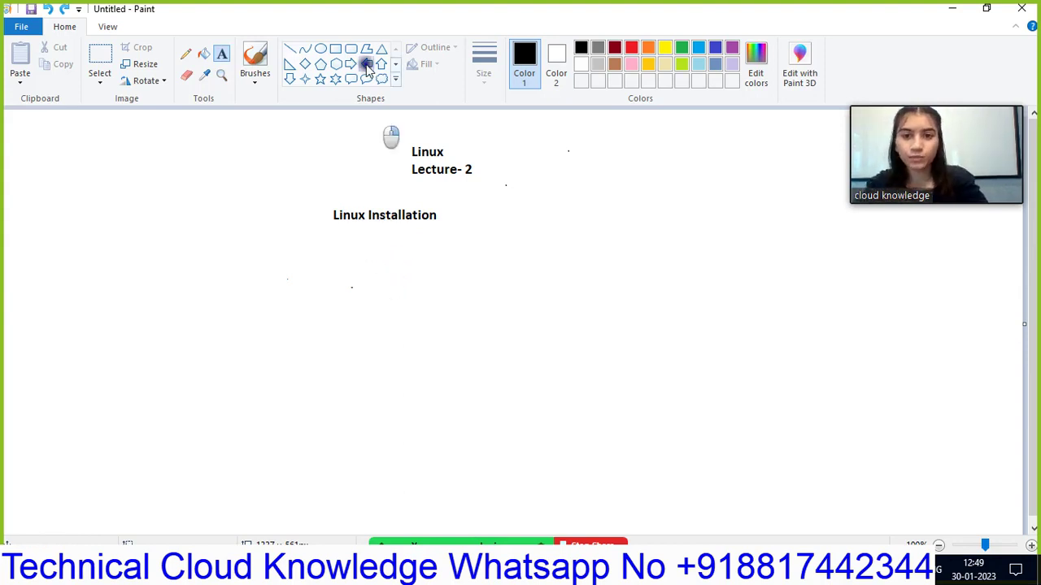
pyautogui.click(290, 49)
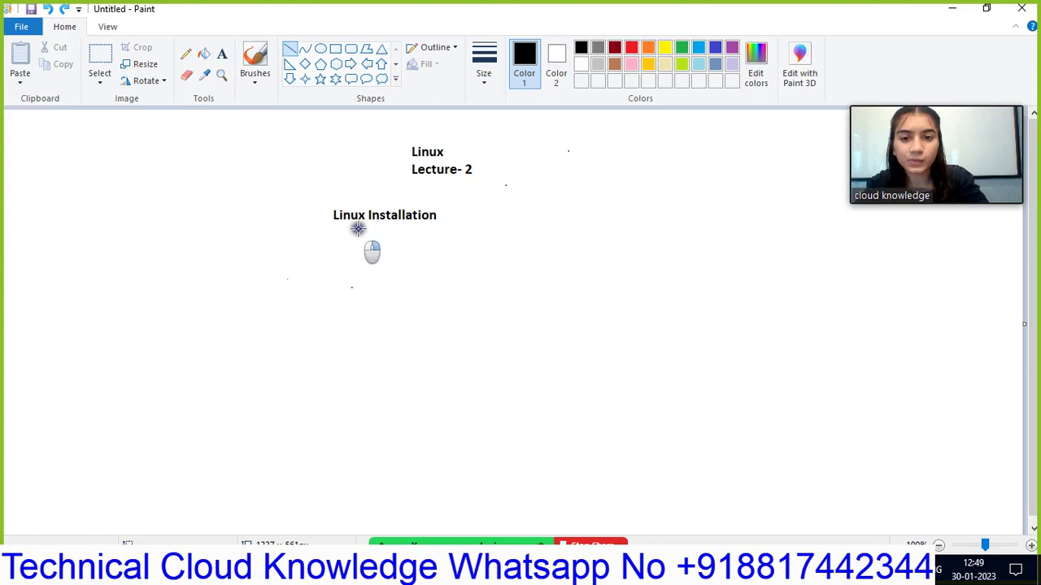
pyautogui.moveTo(360, 229); pyautogui.dragTo(329, 259)
pyautogui.moveTo(416, 231); pyautogui.dragTo(436, 257)
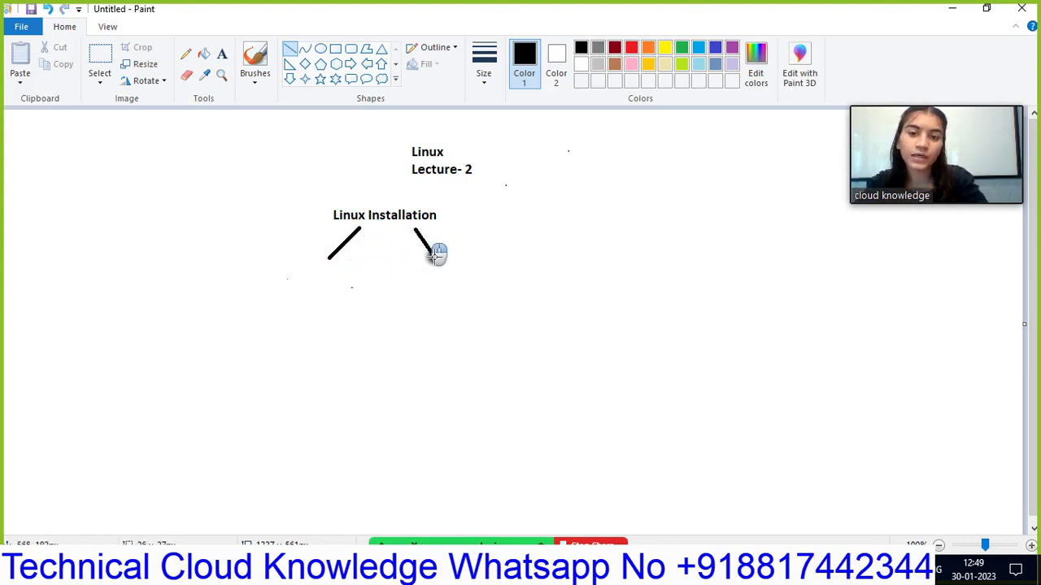
pyautogui.click(221, 54)
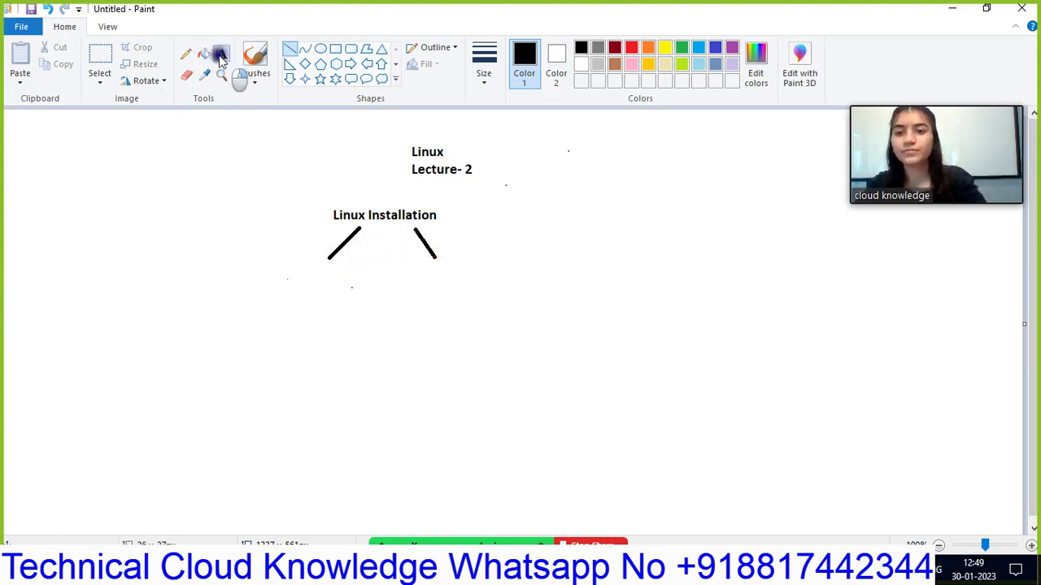
# - Type 'Local Installation' under the left line and 'Network Installation' beside the right line
pyautogui.click(282, 275)
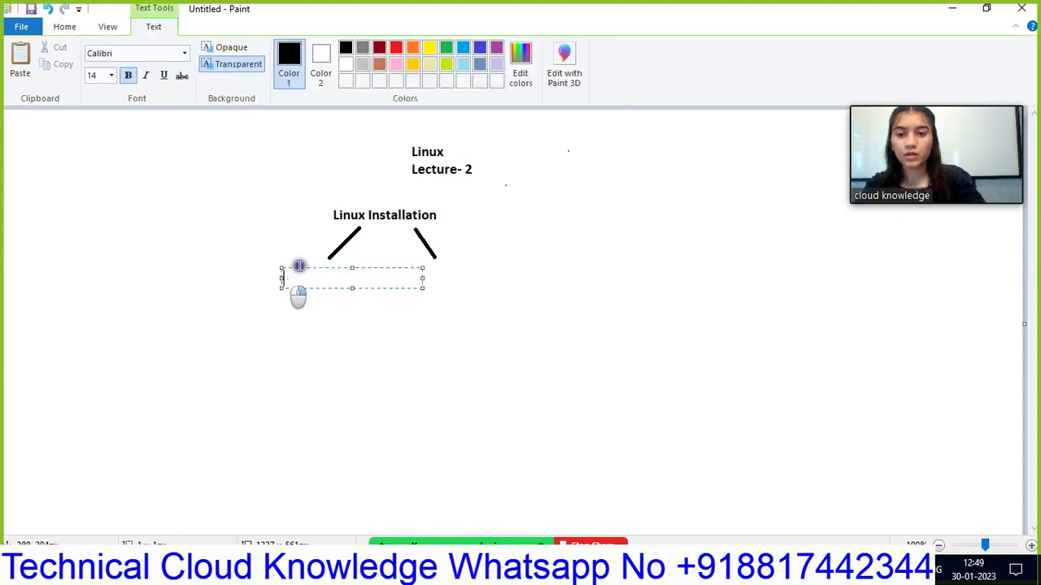
pyautogui.write('Lo')
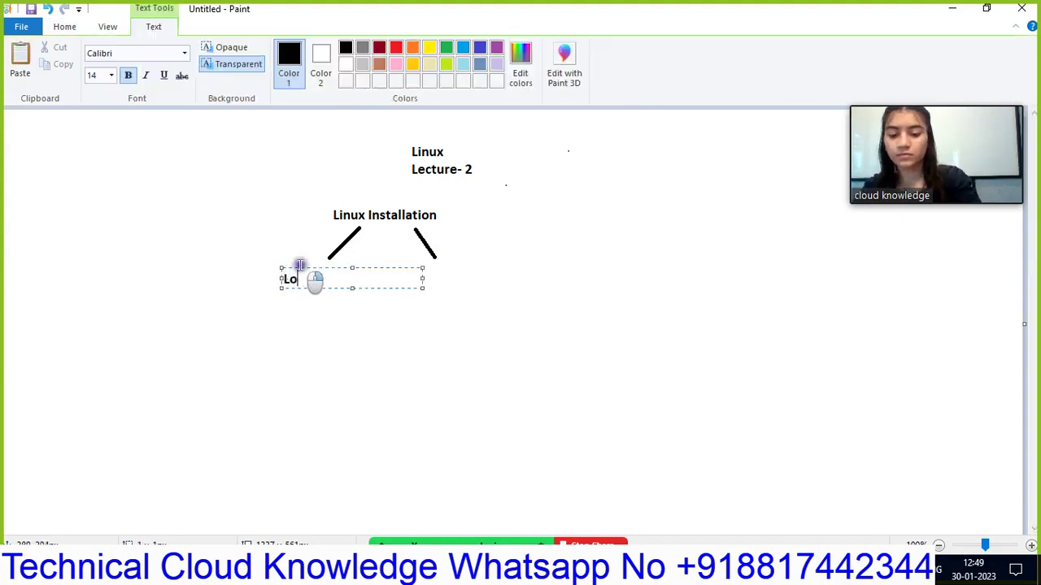
pyautogui.write('cal I')
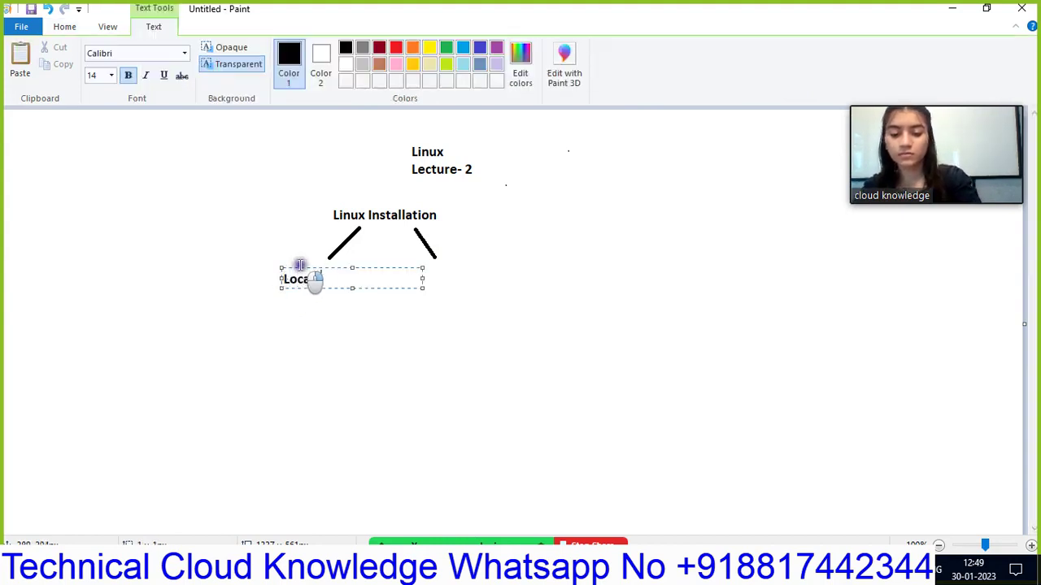
pyautogui.write('nstalla')
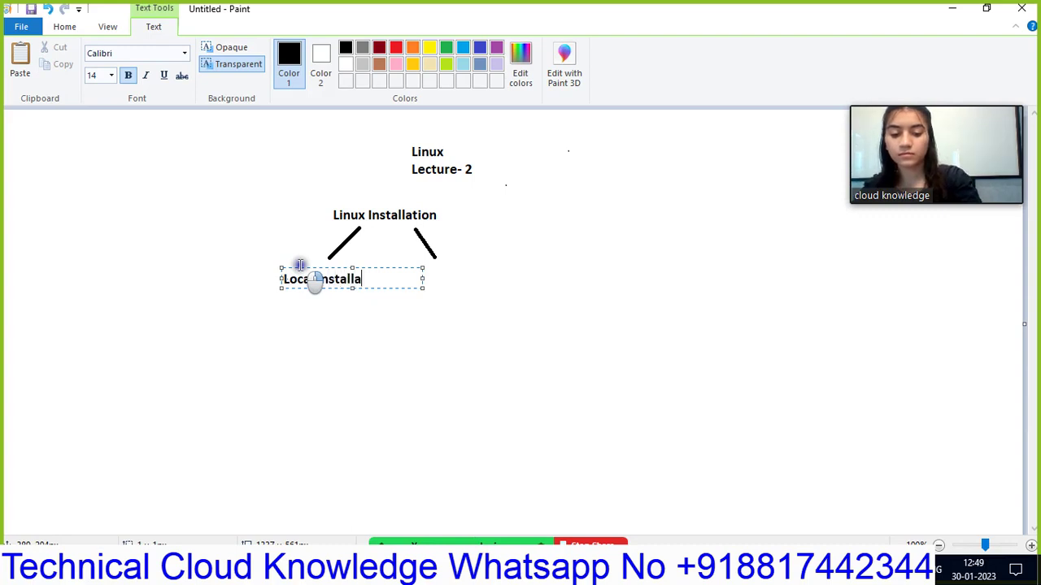
pyautogui.write('tion')
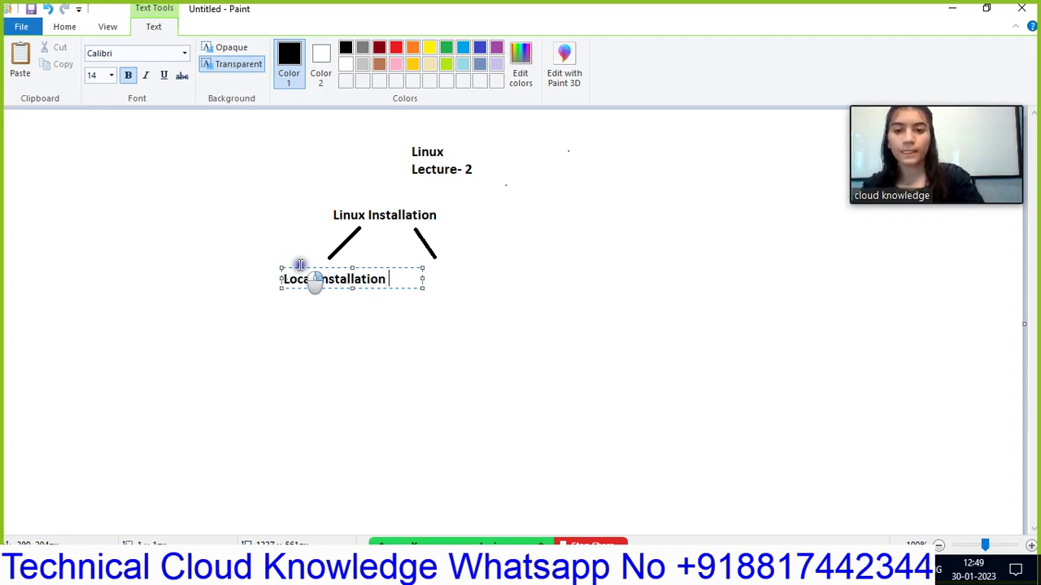
pyautogui.click(439, 283)
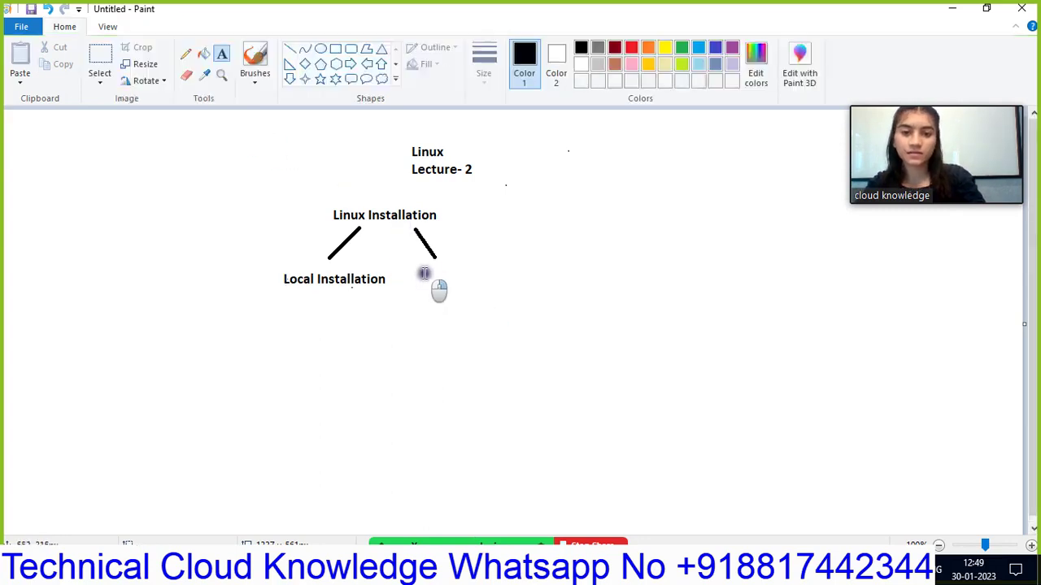
pyautogui.click(423, 272)
pyautogui.write('N')
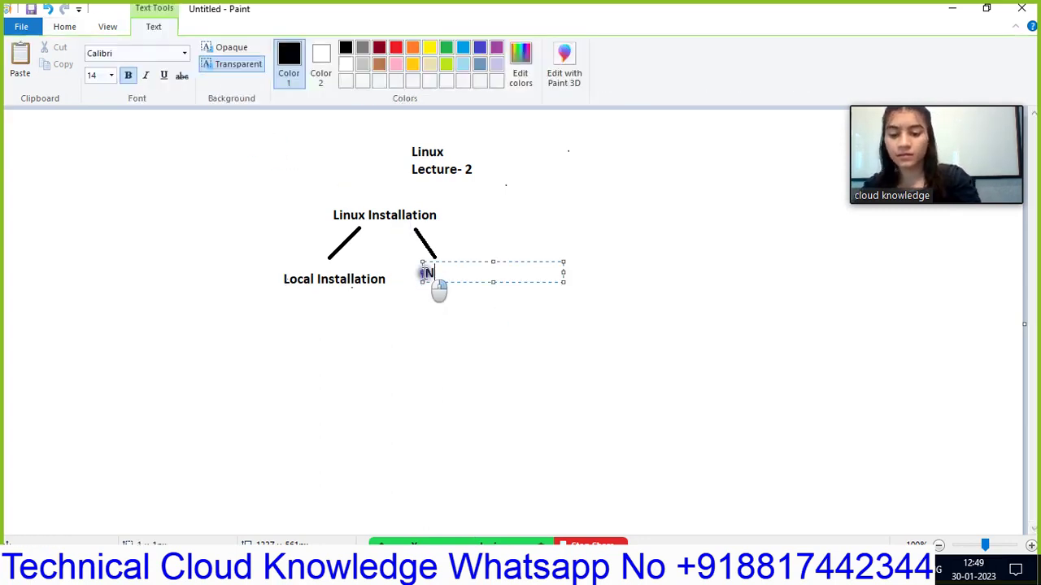
pyautogui.write('etwor')
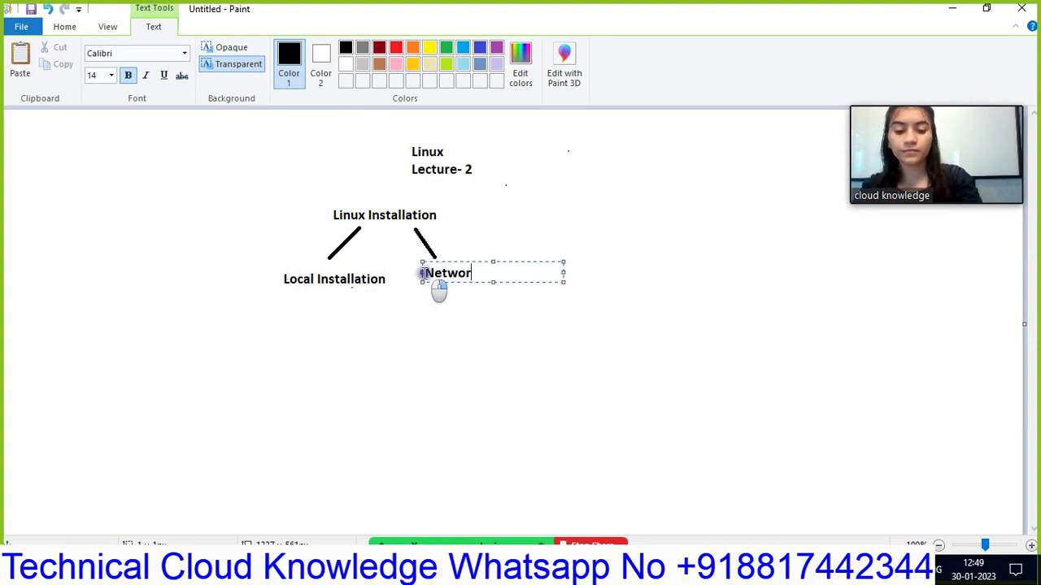
pyautogui.write('k In')
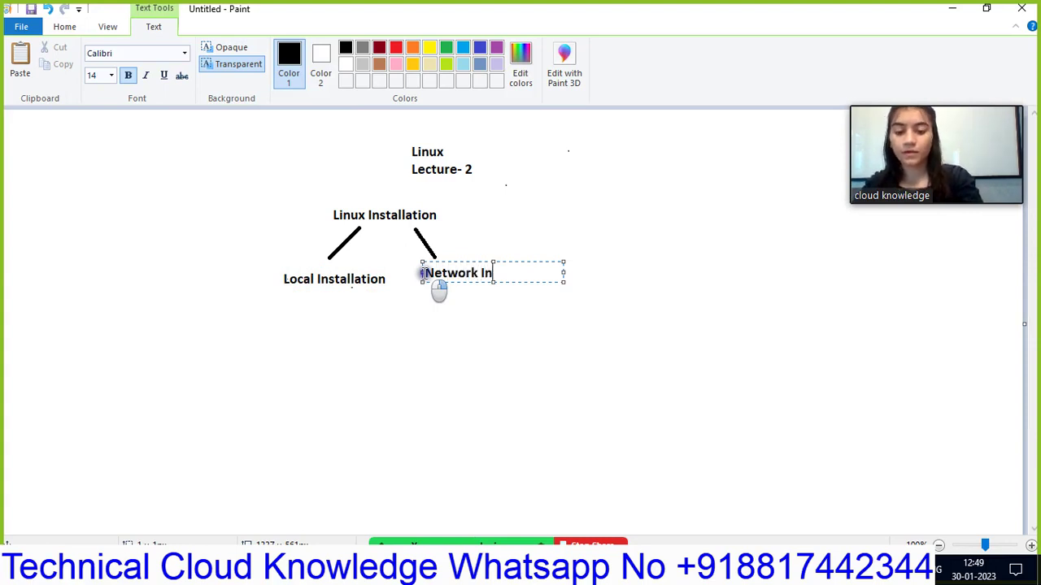
pyautogui.write('stallation')
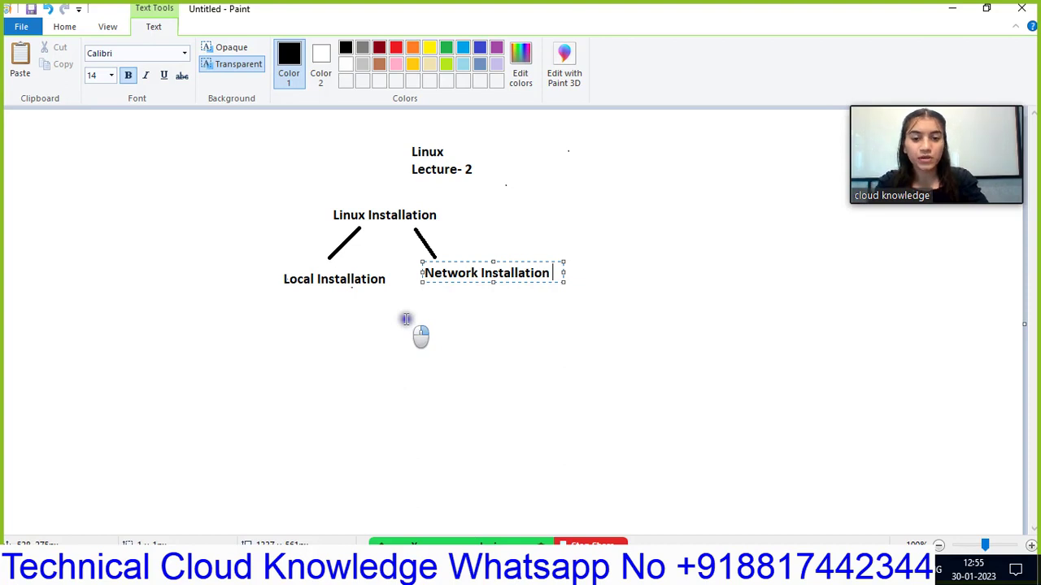
# - Complete the 'Network Installation' label under the right branch of the diagram
pyautogui.moveTo(371, 493)
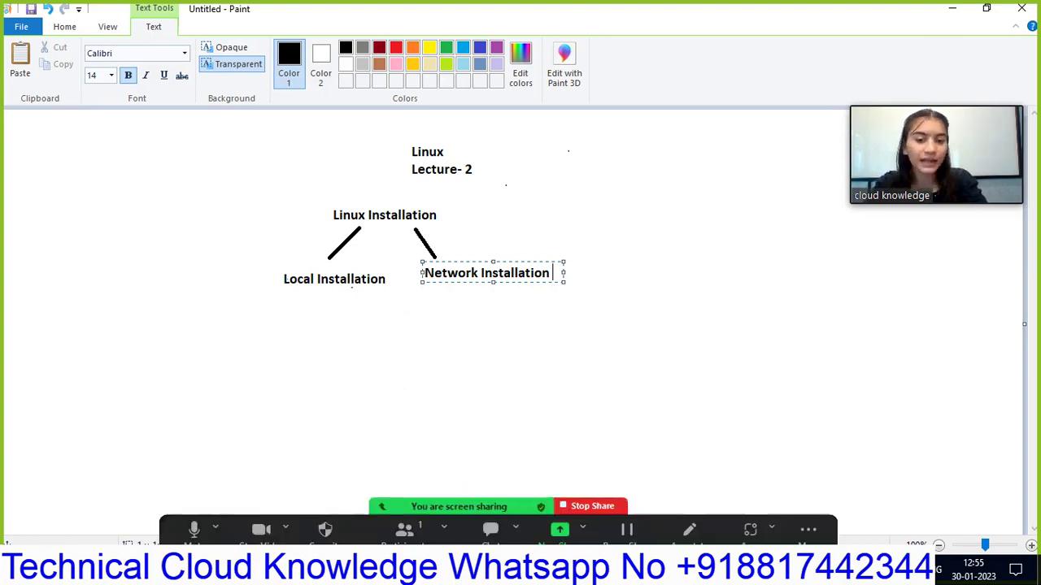
# - Show the Google Drive folder and check the VMware installer and CentOS 8 ISO file menus
pyautogui.click(561, 566)
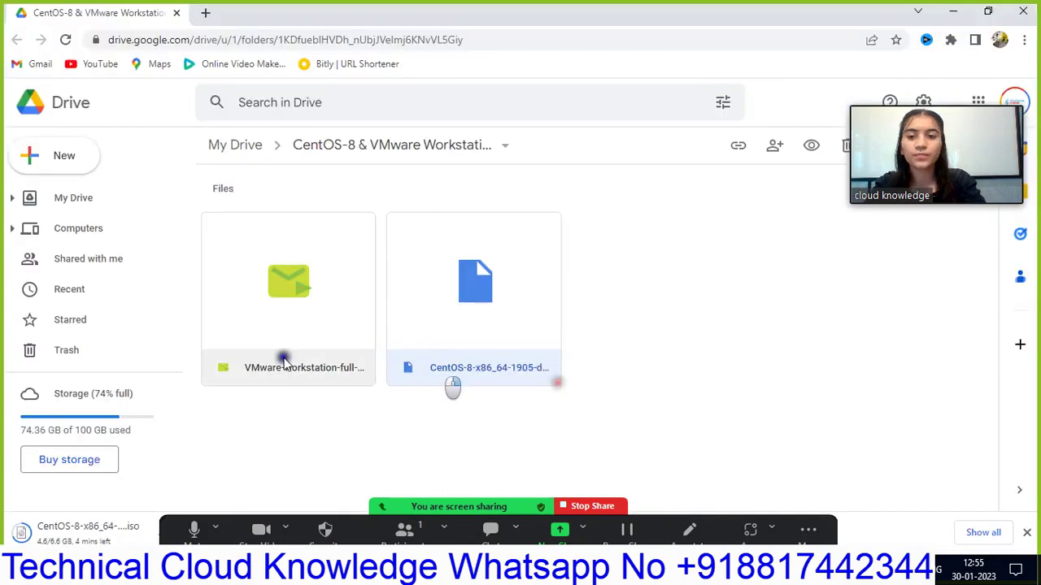
pyautogui.click(609, 304)
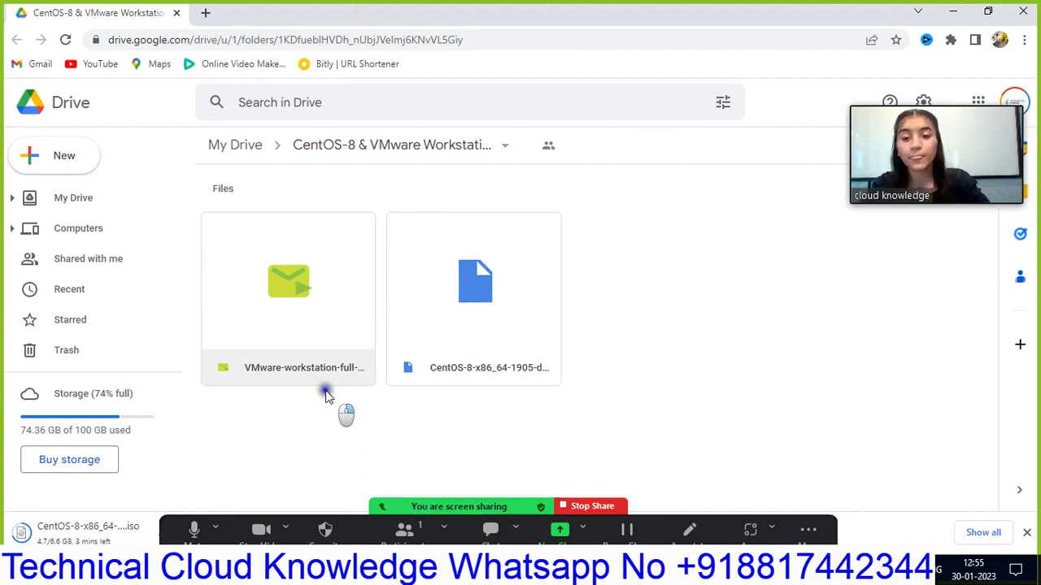
pyautogui.rightClick(335, 346)
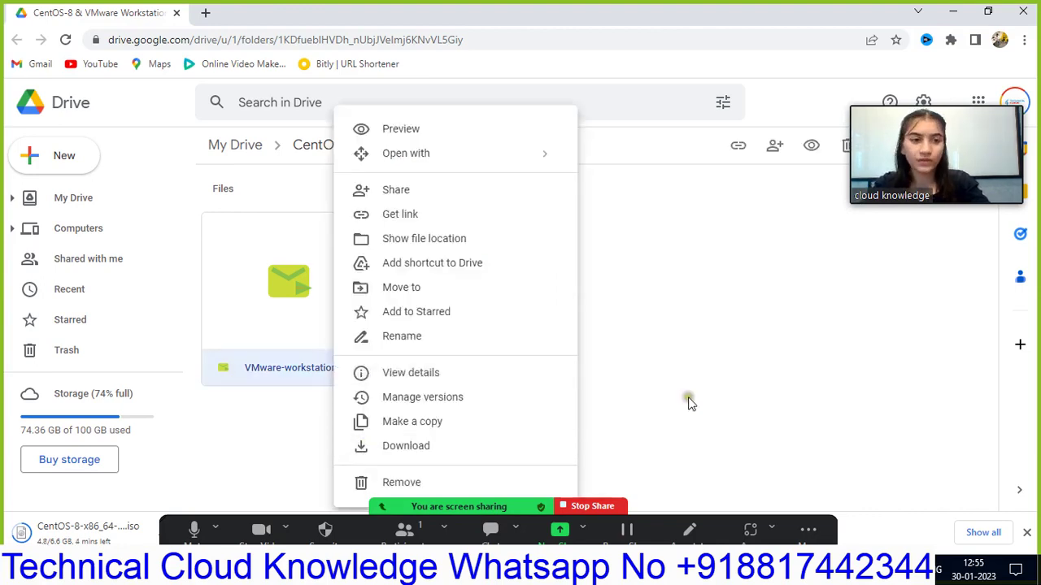
pyautogui.rightClick(544, 317)
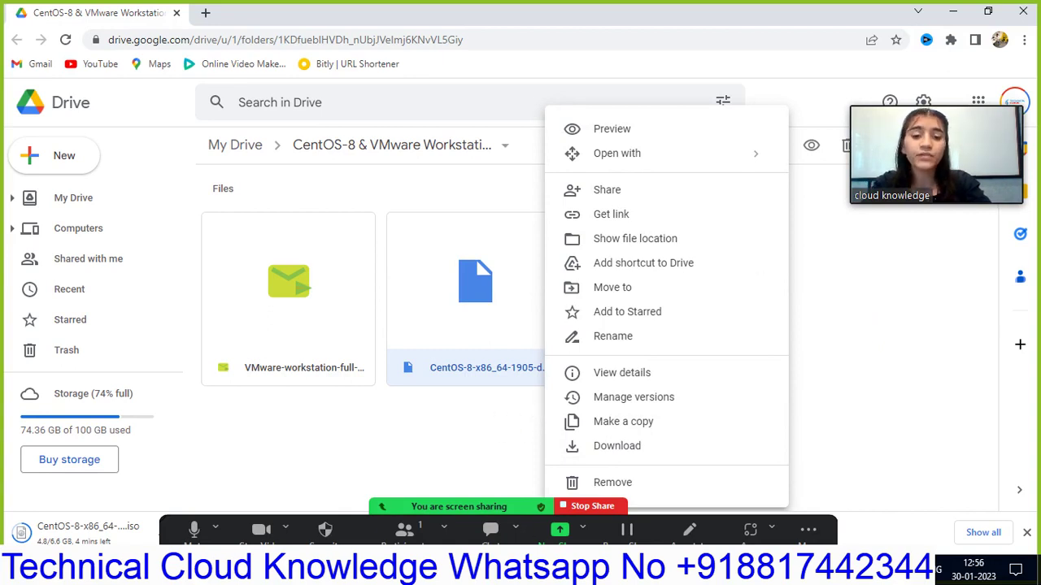
pyautogui.click(543, 573)
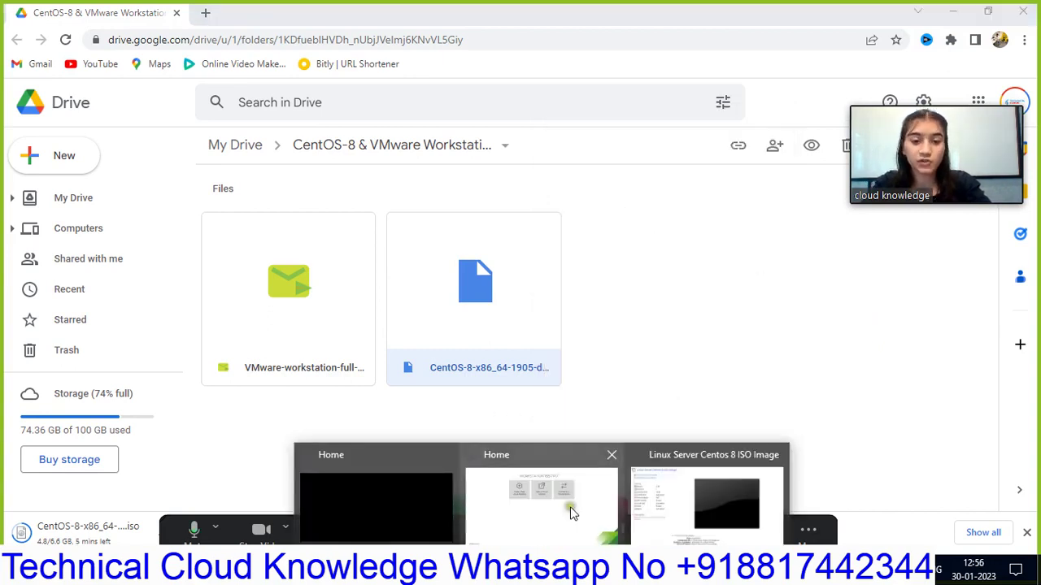
# - Hide the library sidebar, close the Linux Server Centos 8 ISO tab, and launch the New Virtual Machine Wizard
pyautogui.click(570, 506)
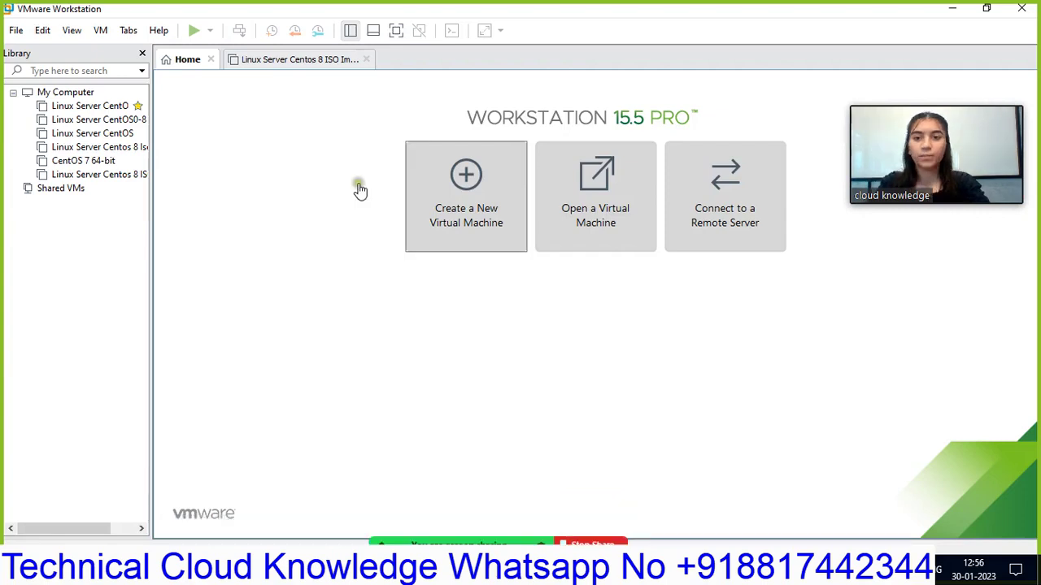
pyautogui.click(142, 53)
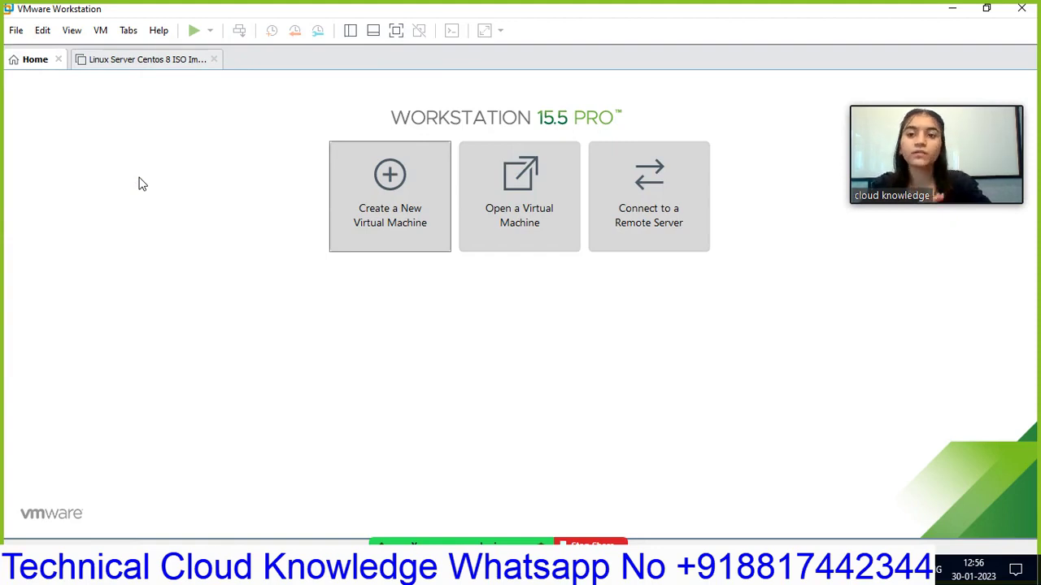
pyautogui.click(216, 60)
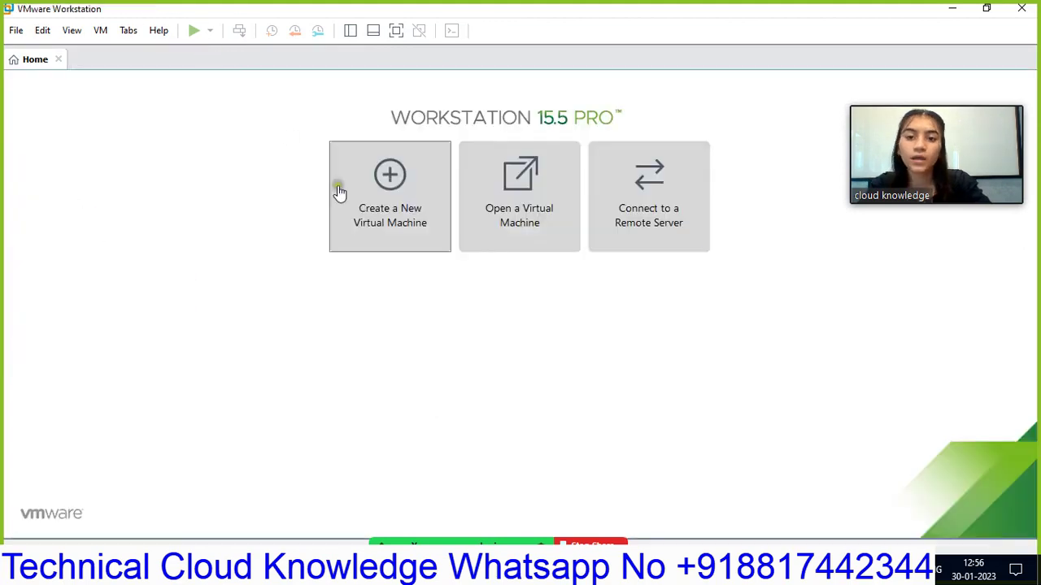
pyautogui.click(391, 181)
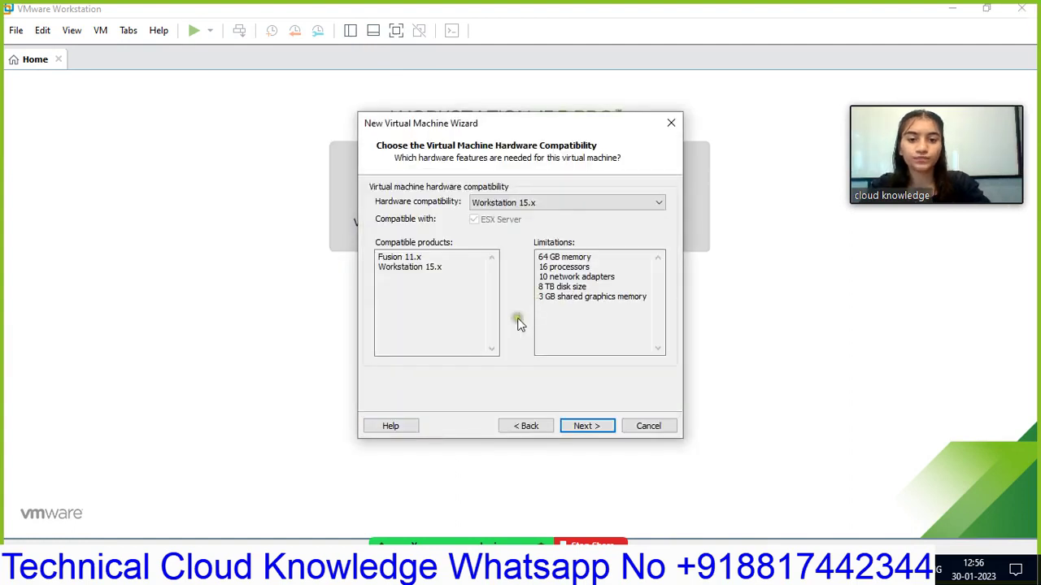
# - Choose custom configuration, accept Workstation 15.x compatibility, and install the operating system later
pyautogui.click(522, 428)
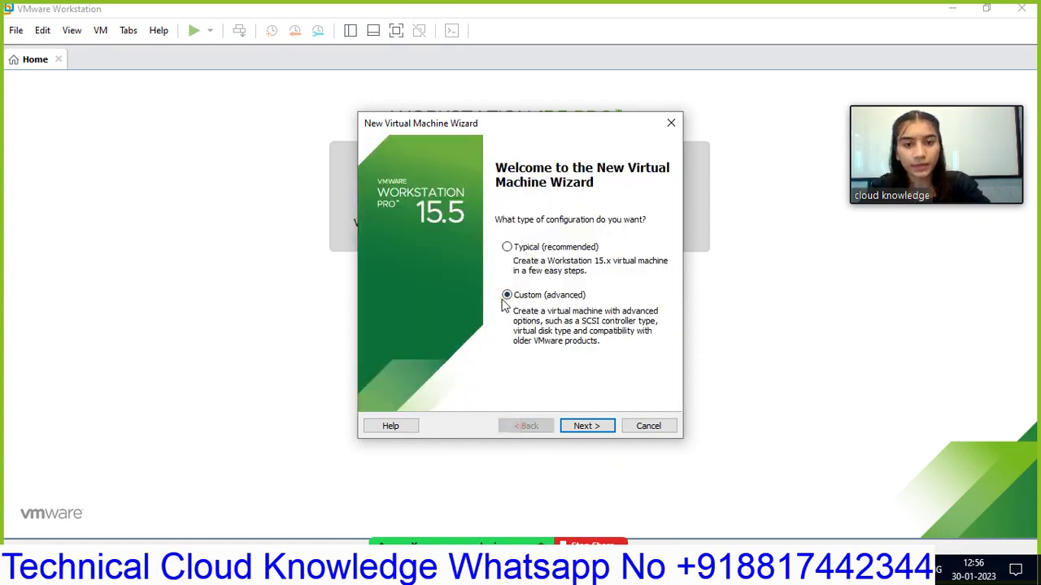
pyautogui.click(582, 427)
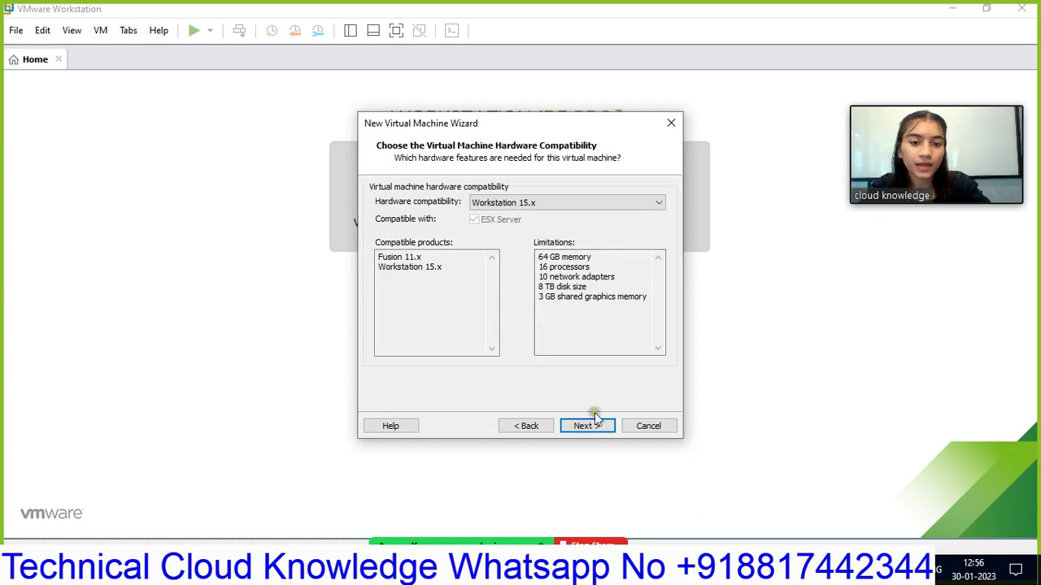
pyautogui.click(592, 426)
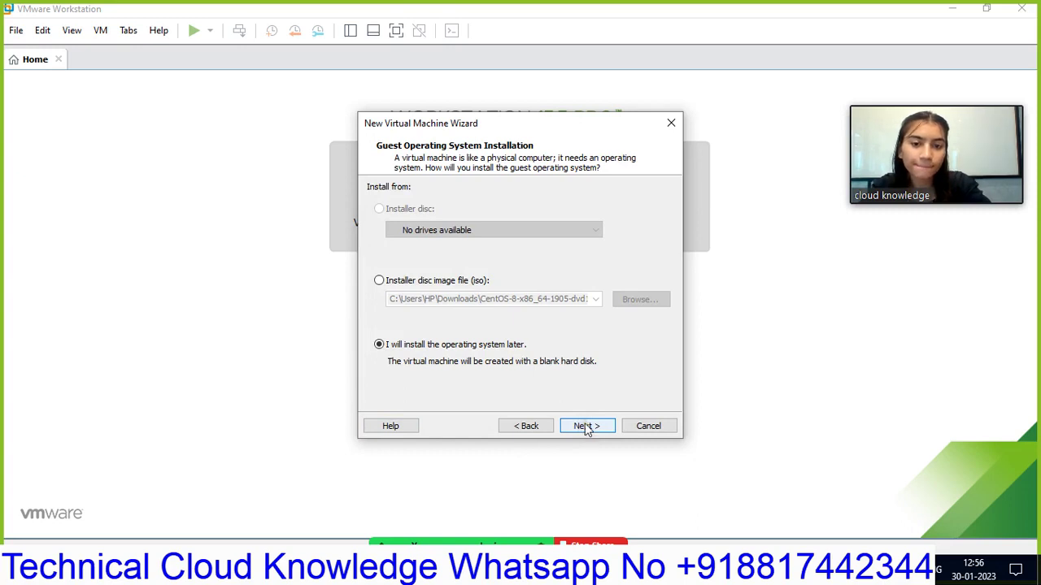
pyautogui.click(586, 428)
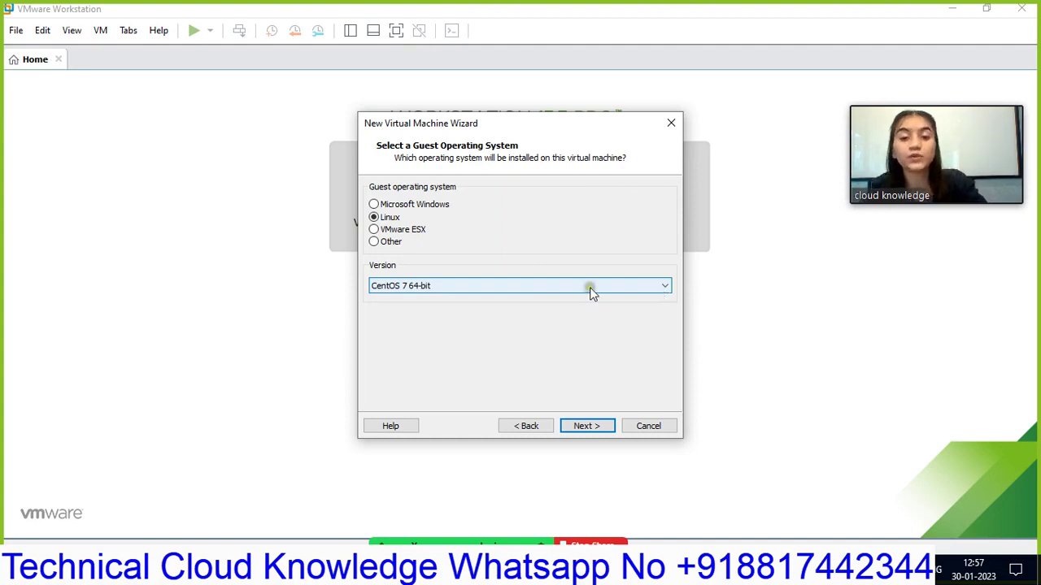
# - Confirm Linux CentOS 7 64-bit and name the VM 'Linux Centos 8 ISO Image'
pyautogui.click(583, 426)
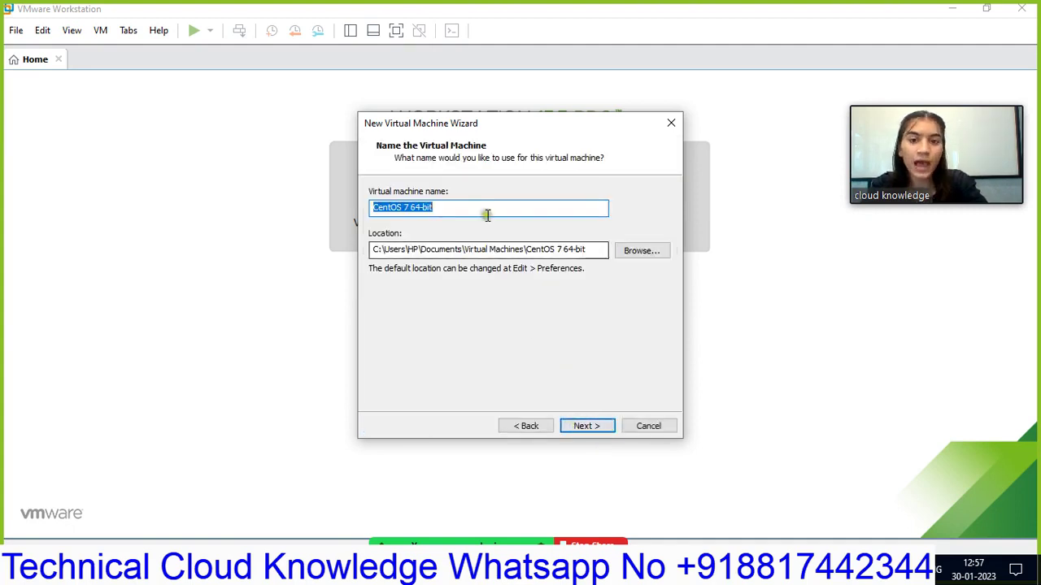
pyautogui.press('BackSpace')
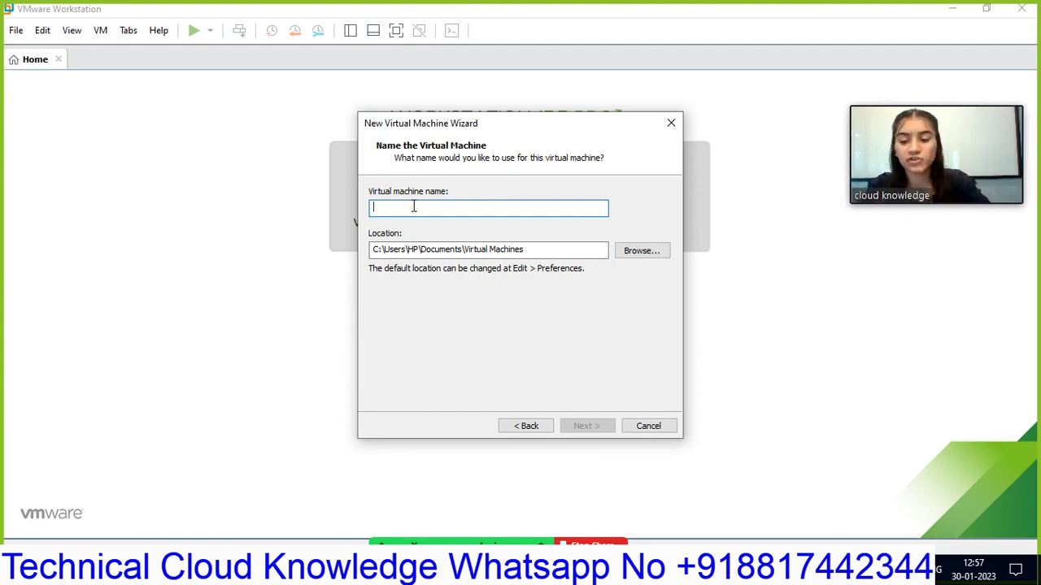
pyautogui.write('Linu')
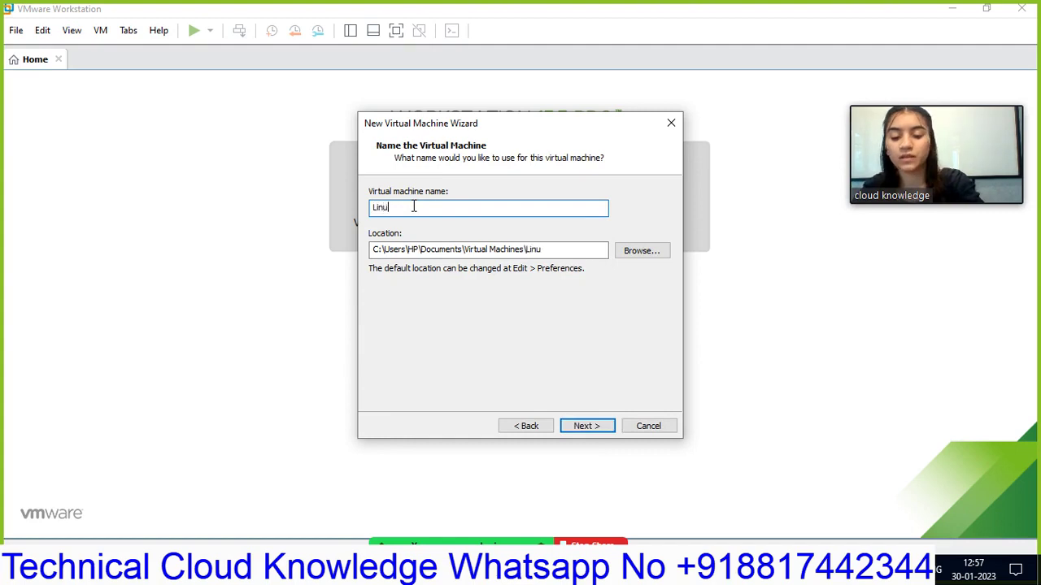
pyautogui.write('x Cent')
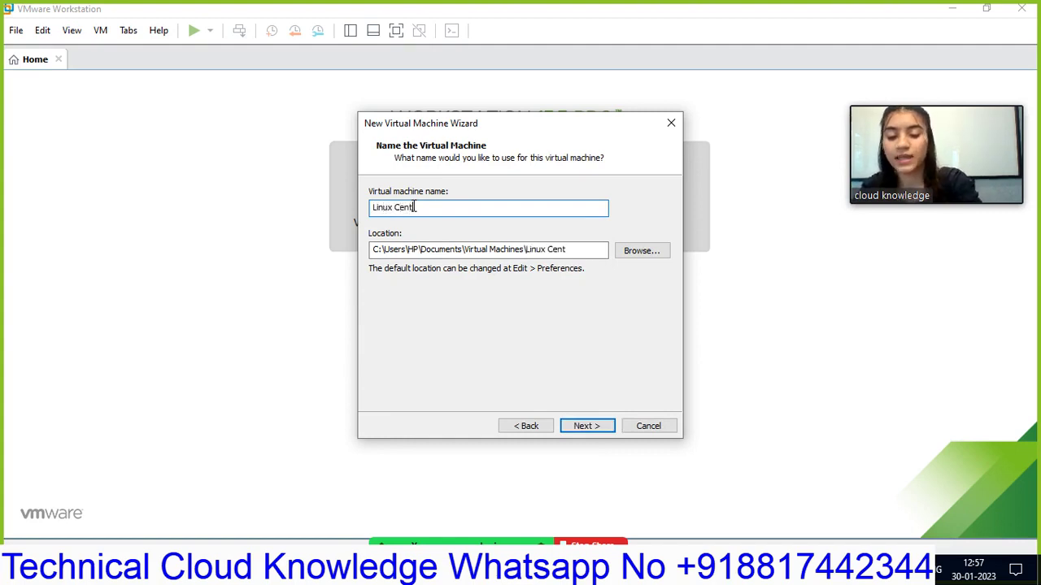
pyautogui.write('os ')
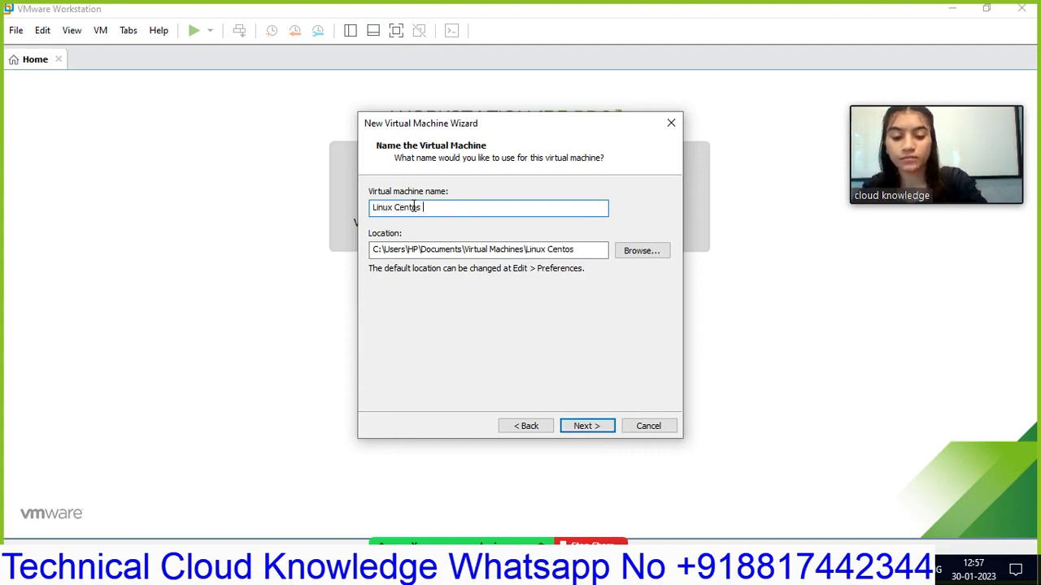
pyautogui.write('8 I')
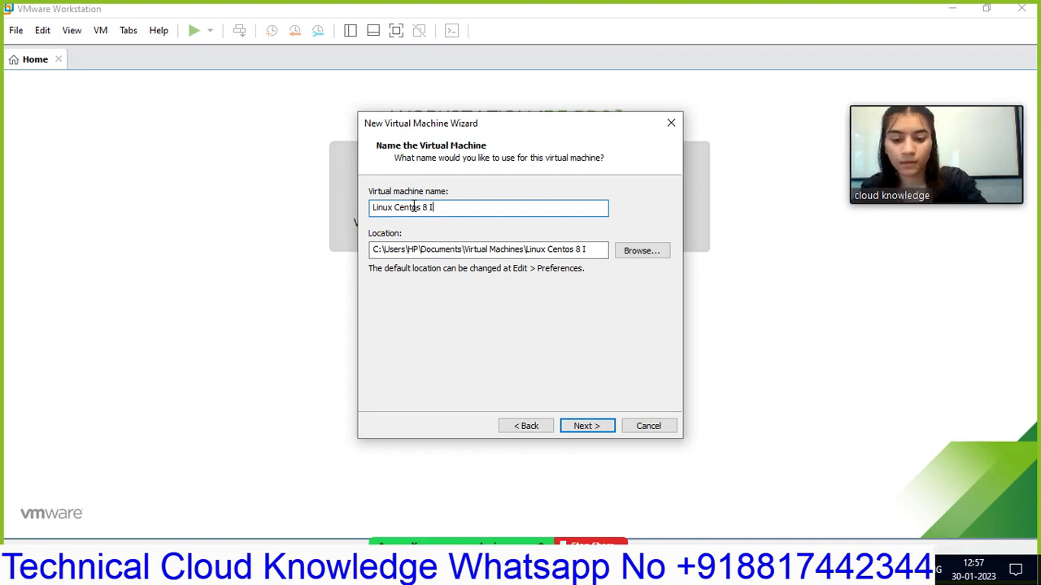
pyautogui.write('SO Im')
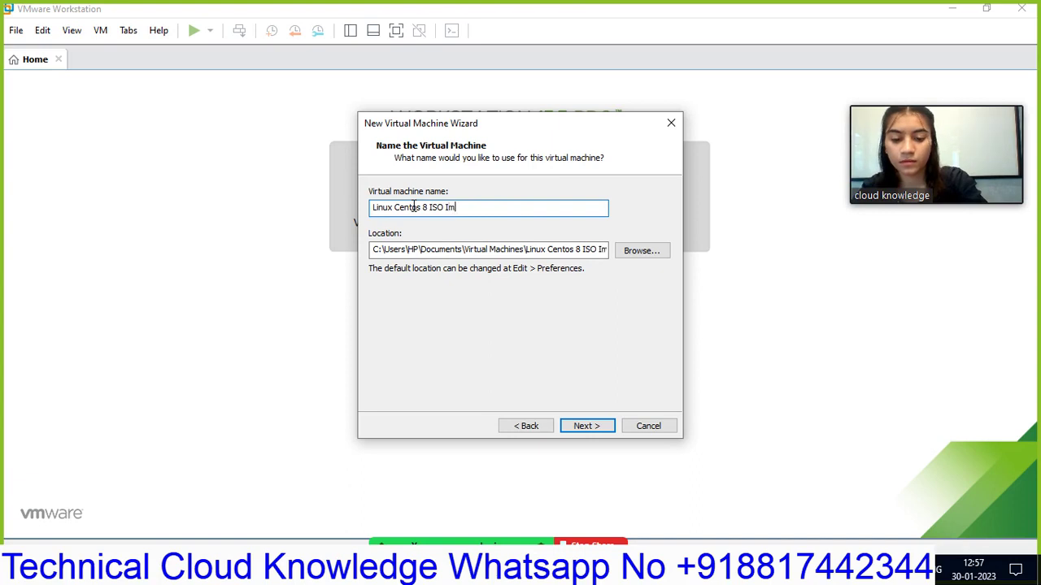
pyautogui.write('age')
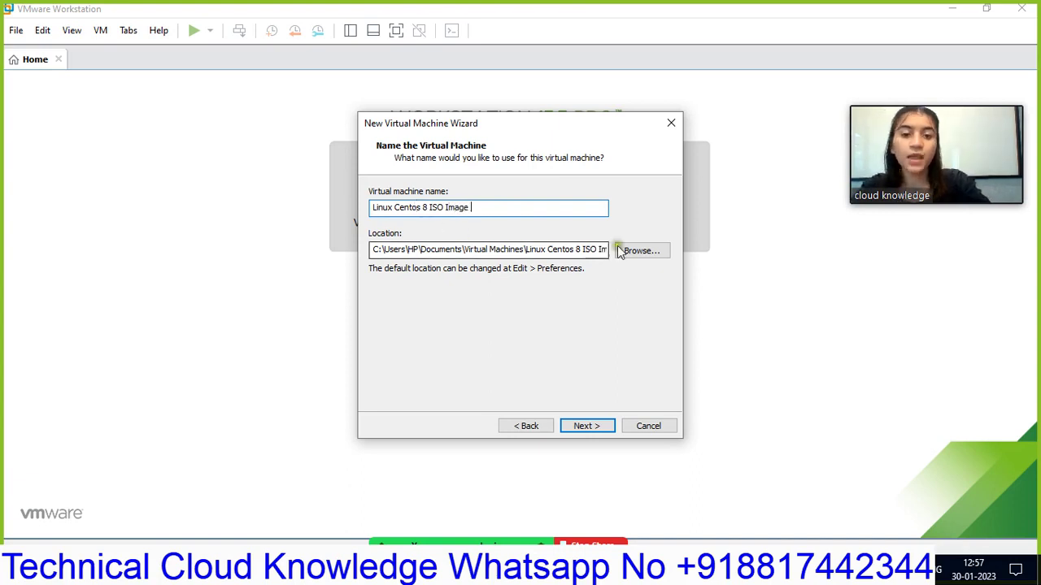
# - Store the virtual machine on Local Disk D:\ and continue past the existing-VM warning
pyautogui.click(642, 252)
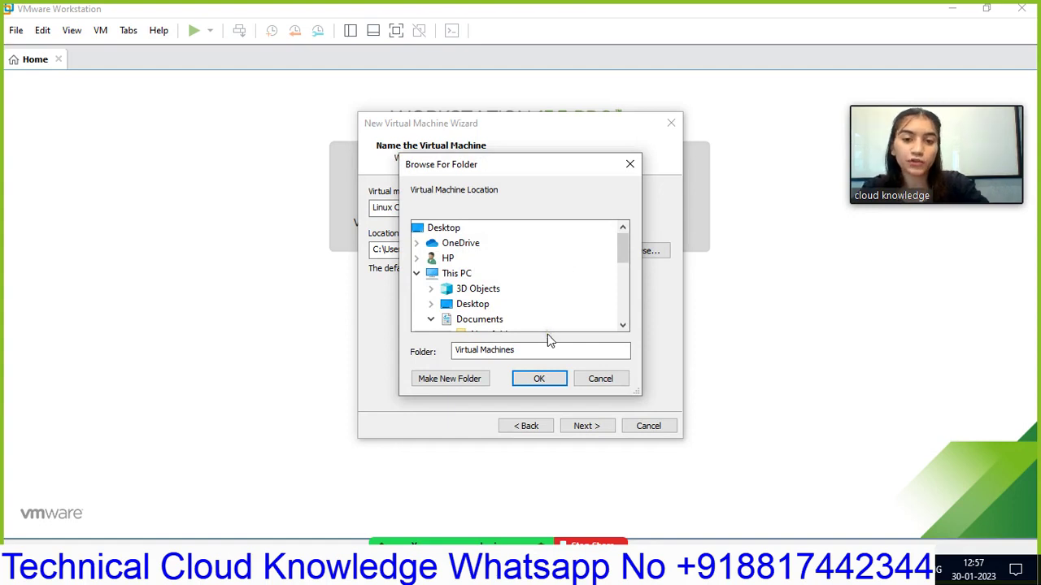
pyautogui.scroll(-5, 537, 322)
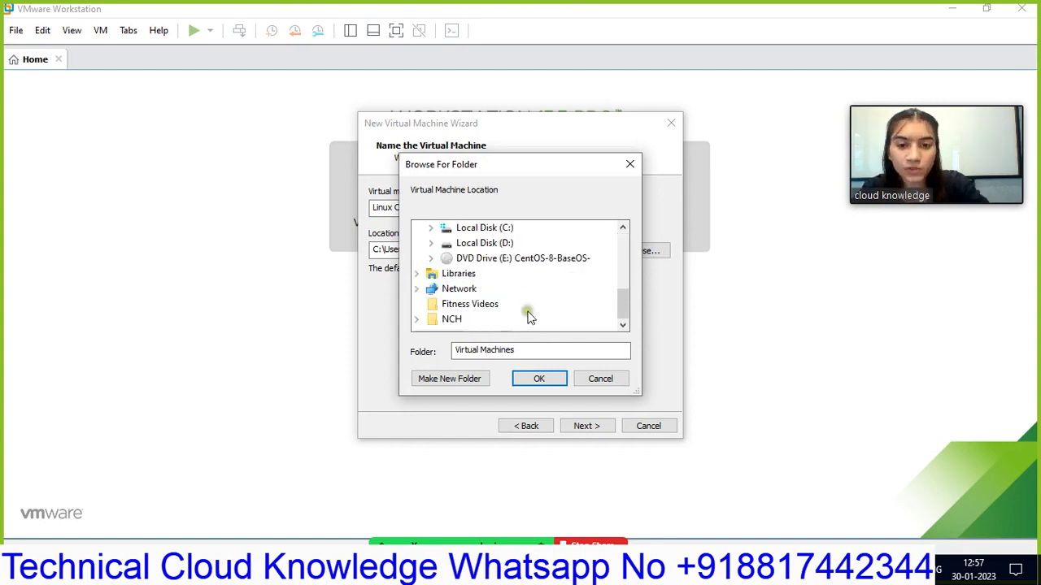
pyautogui.click(525, 244)
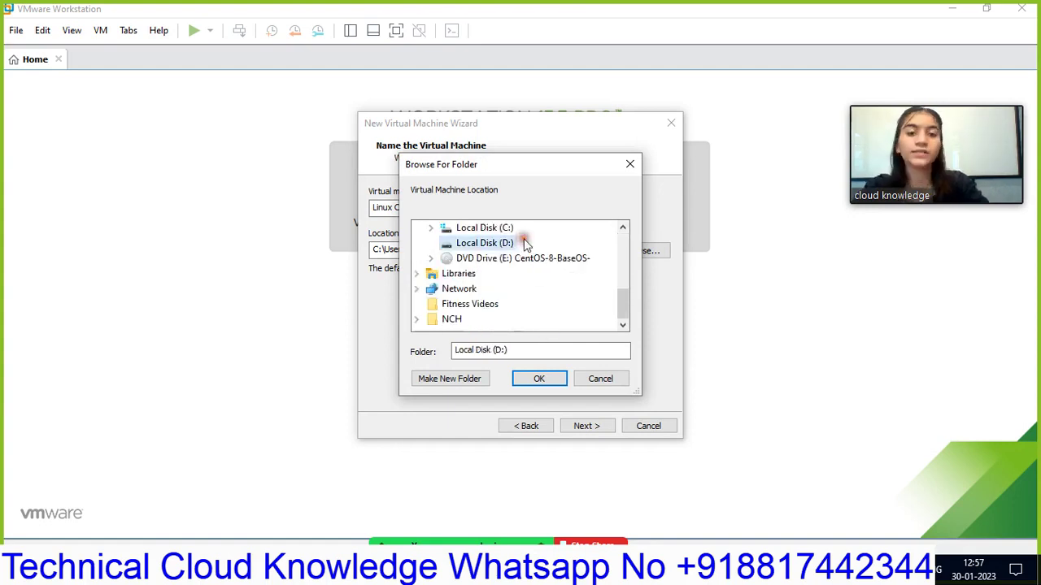
pyautogui.click(540, 379)
pyautogui.click(387, 253)
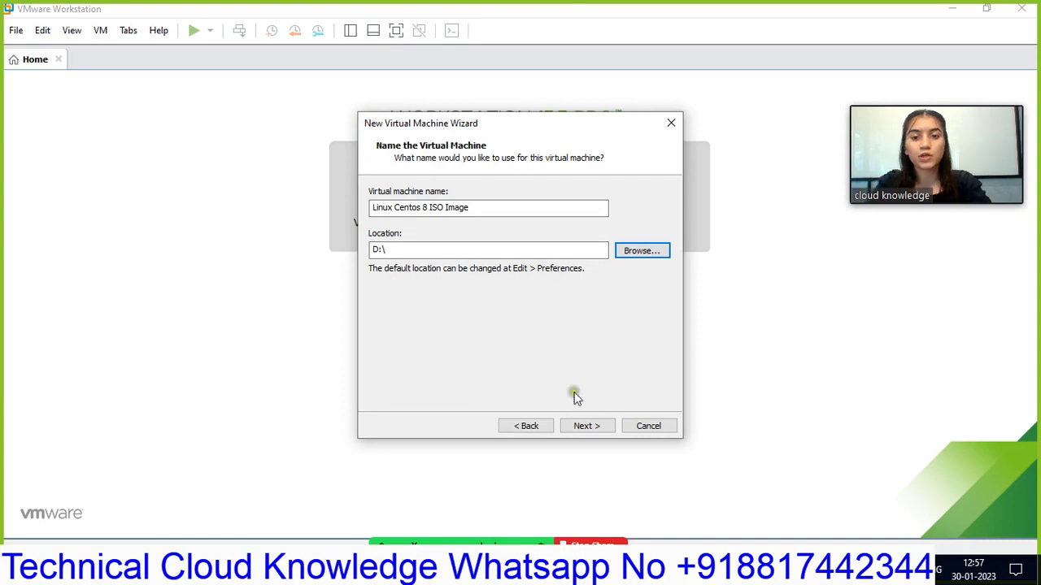
pyautogui.click(598, 429)
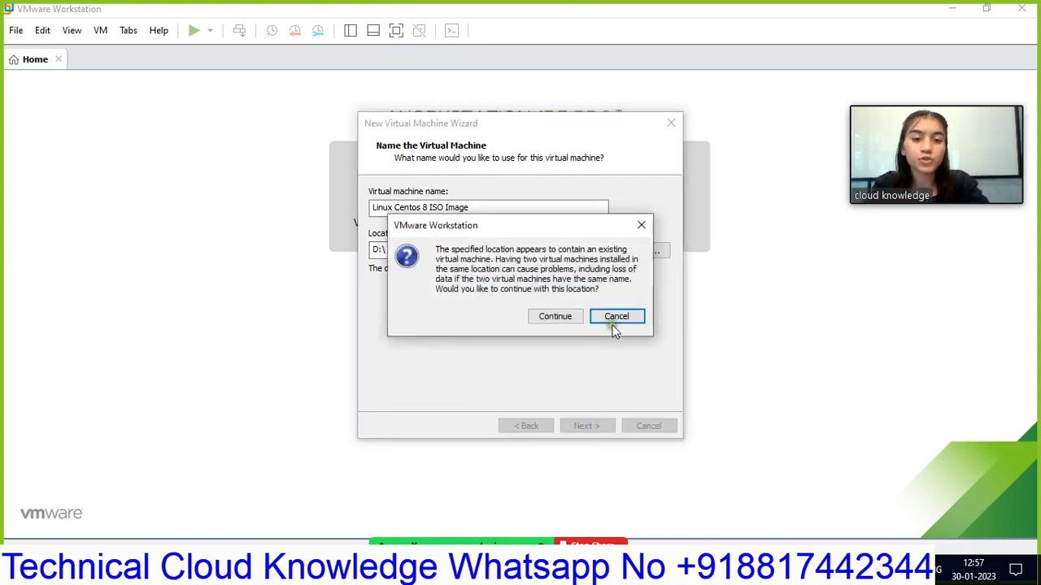
pyautogui.click(555, 317)
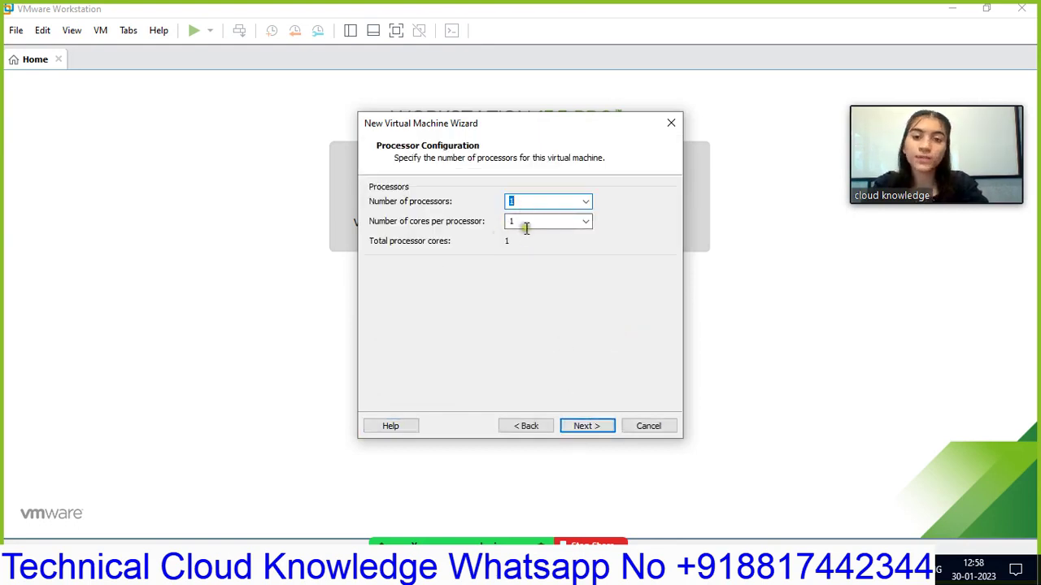
# - Keep 1 processor, raise memory to 2048 MB, and keep NAT networking
pyautogui.click(593, 429)
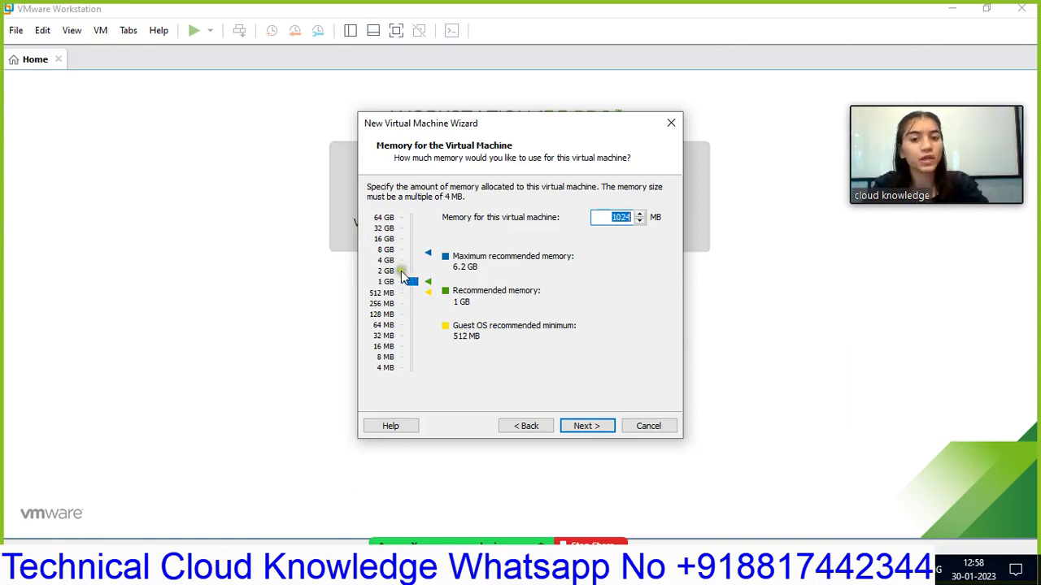
pyautogui.moveTo(410, 279); pyautogui.dragTo(410, 271)
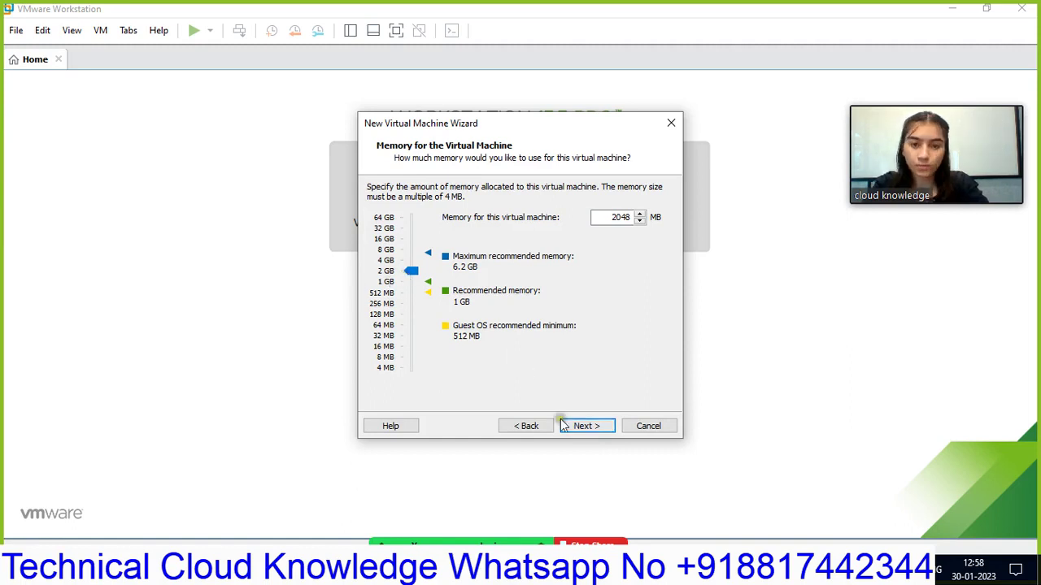
pyautogui.click(593, 429)
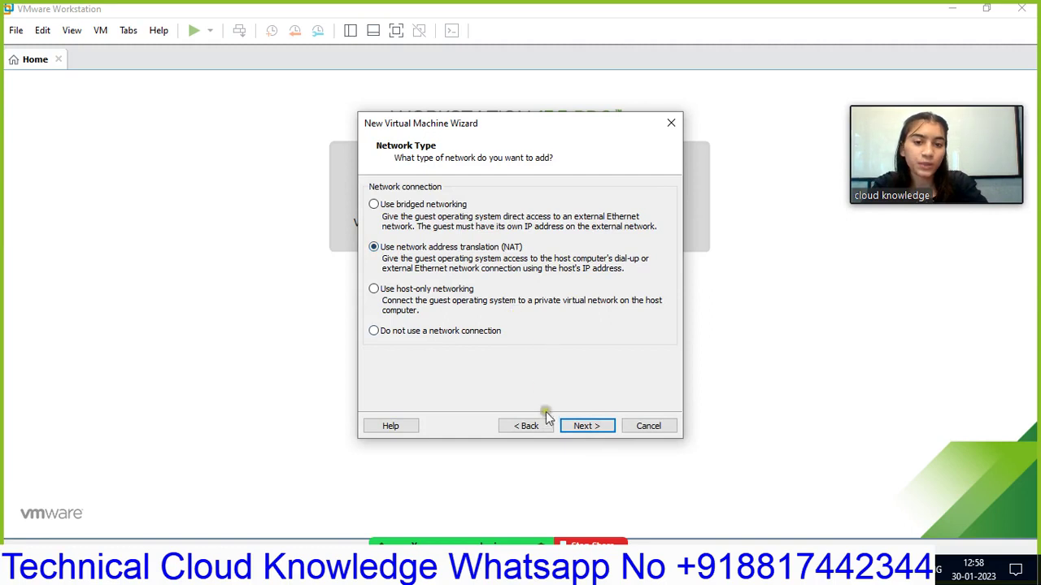
pyautogui.click(596, 429)
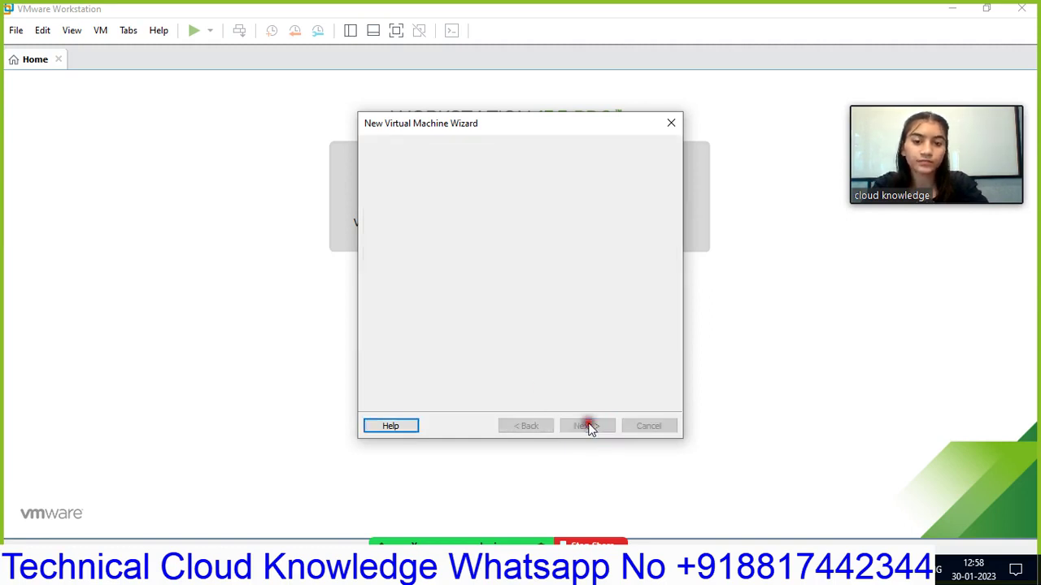
# - Accept default controller and disk type, create a new 20 GB split disk, and finish
pyautogui.click(583, 427)
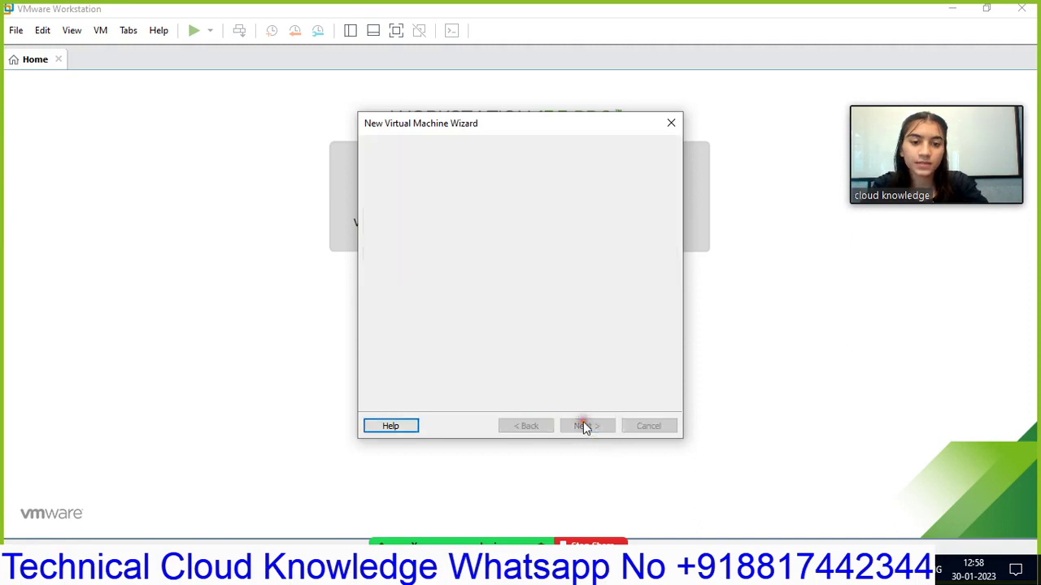
pyautogui.click(583, 427)
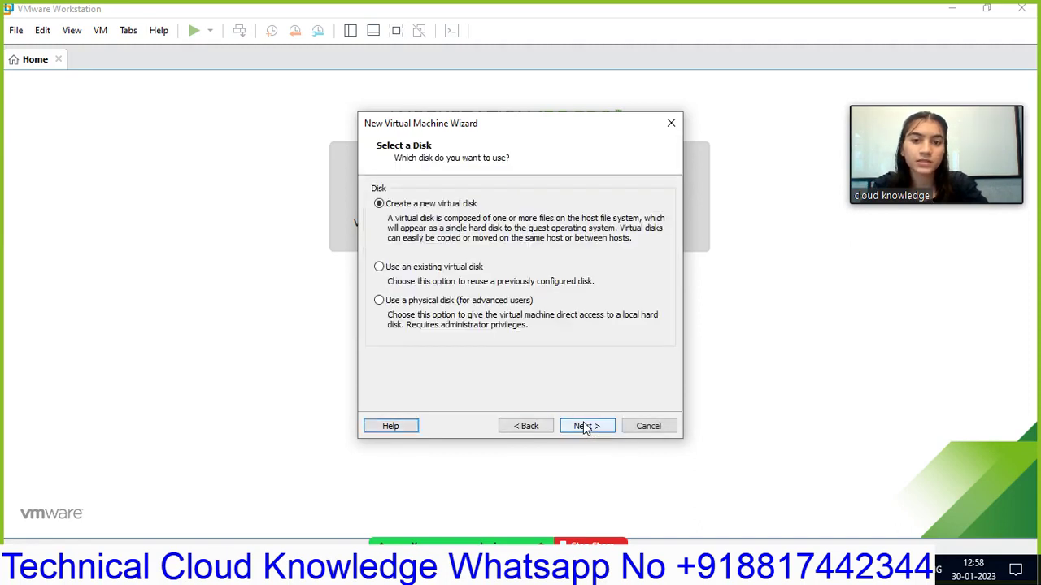
pyautogui.click(583, 427)
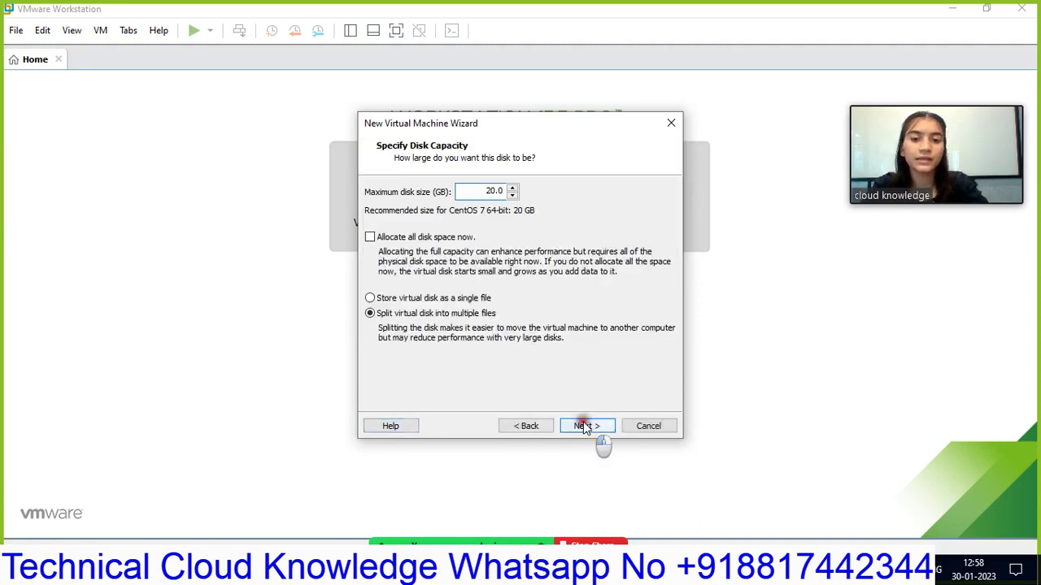
pyautogui.click(583, 426)
pyautogui.click(583, 427)
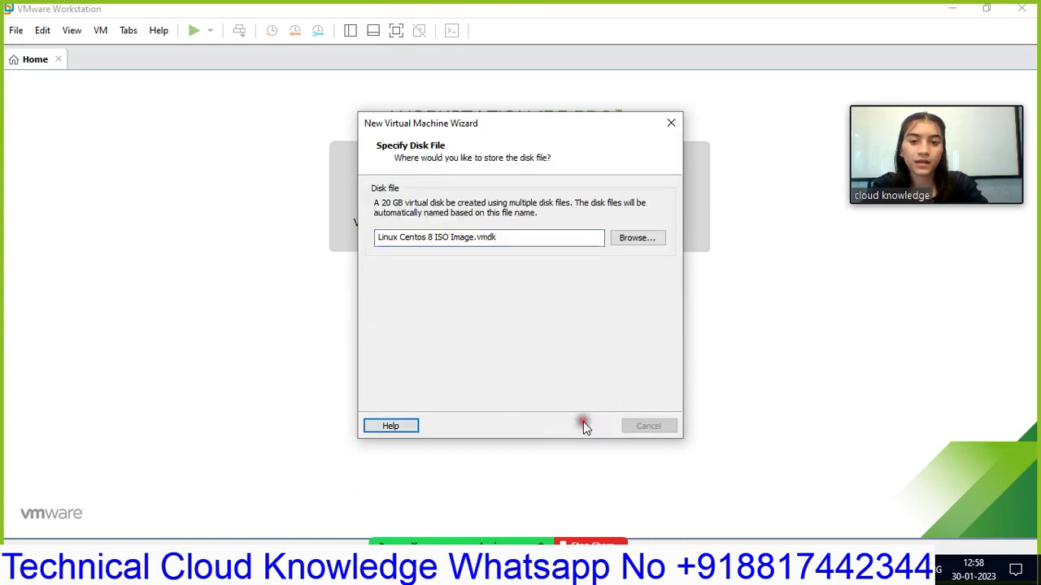
pyautogui.click(585, 427)
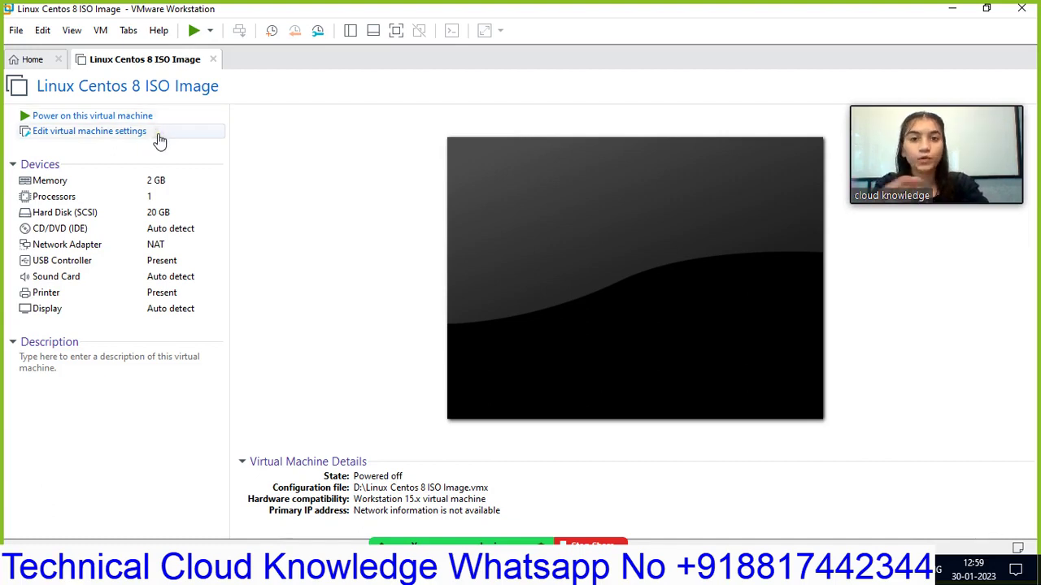
# - Open the Virtual Machine Settings dialog for Linux Centos 8 ISO Image via 'Edit virtual machine settings'
pyautogui.click(140, 139)
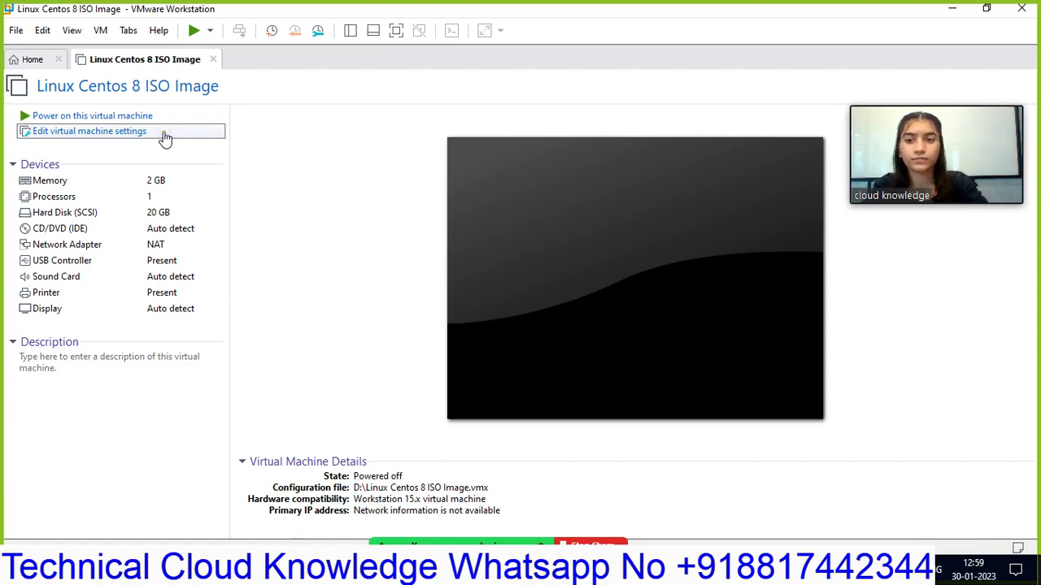
pyautogui.click(162, 135)
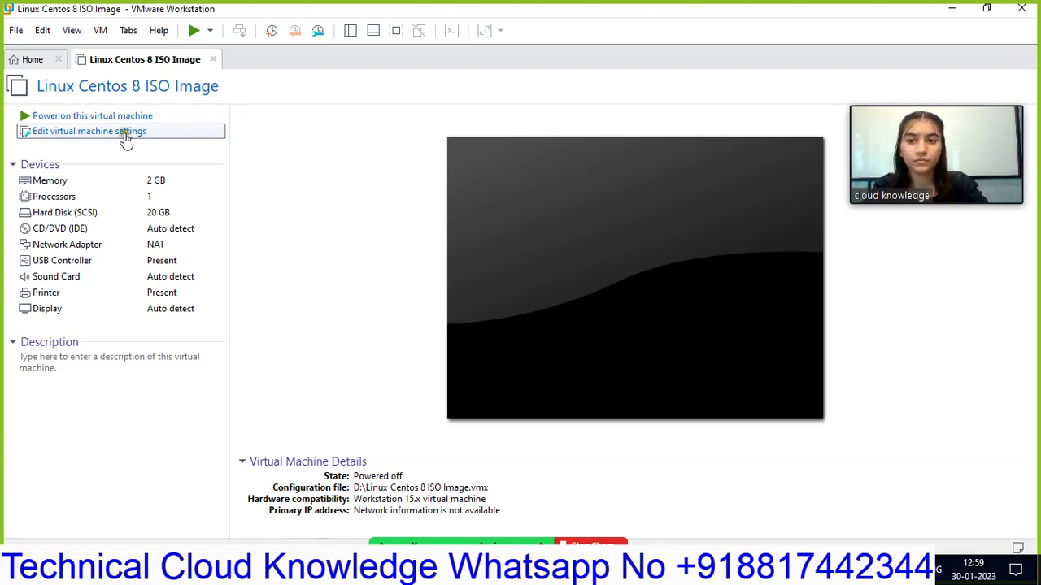
pyautogui.click(129, 132)
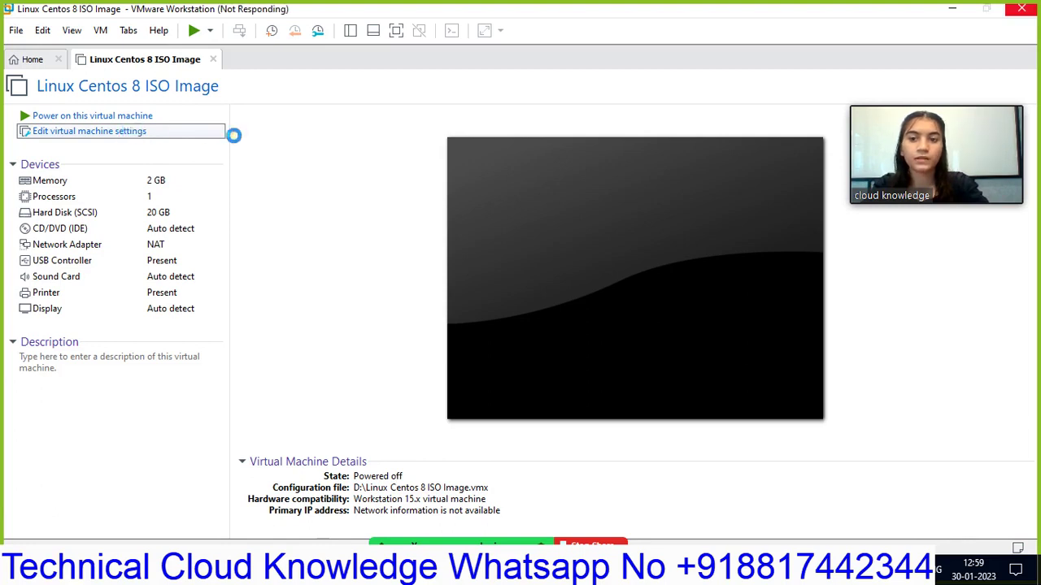
pyautogui.click(175, 135)
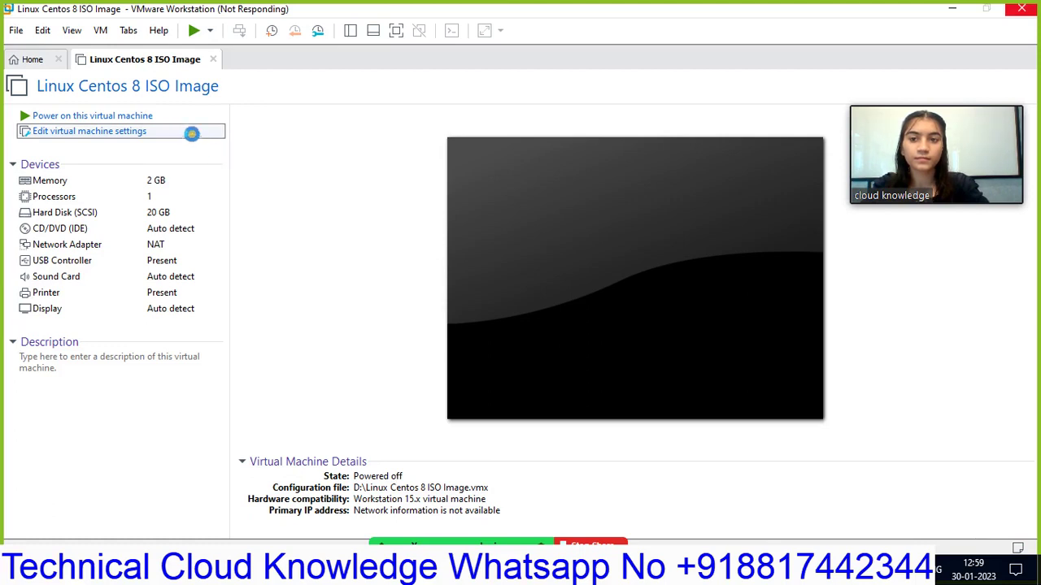
pyautogui.click(192, 133)
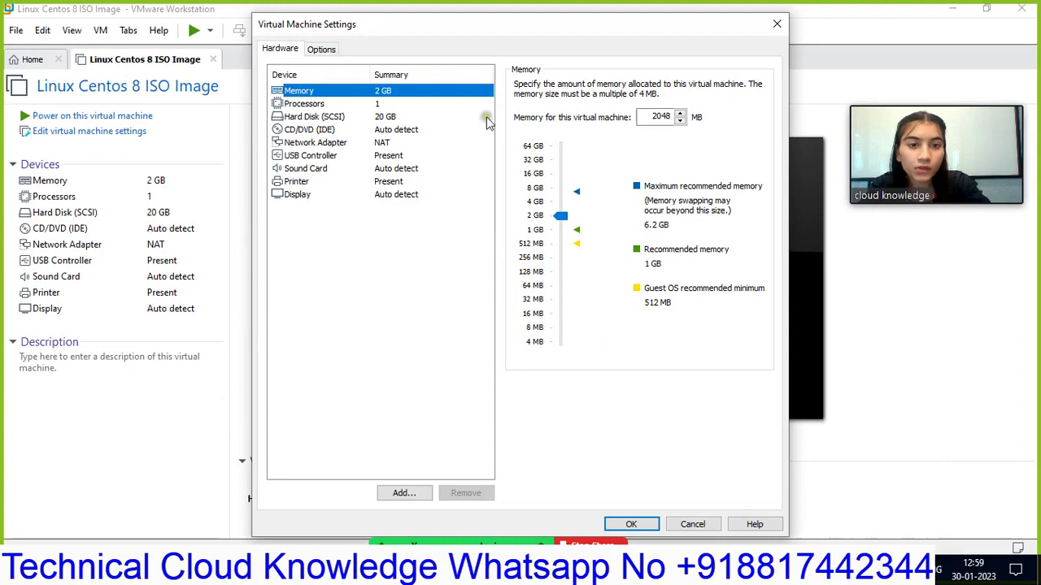
# - Set the CD/DVD (IDE) drive to the CentOS-8-x86_64-1905-dvd1 ISO in D:\Downloads and save
pyautogui.click(309, 132)
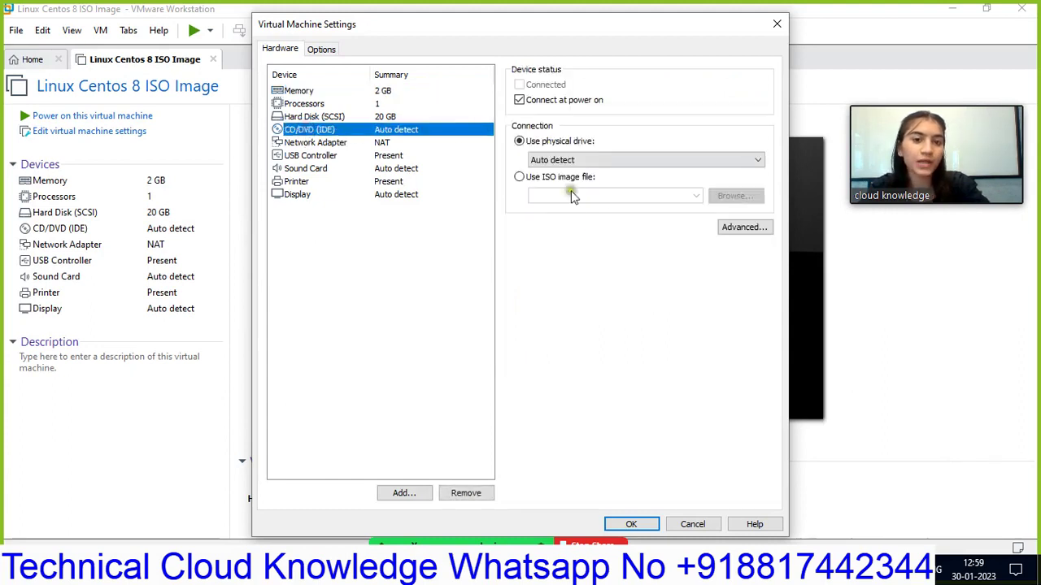
pyautogui.click(515, 179)
pyautogui.click(516, 178)
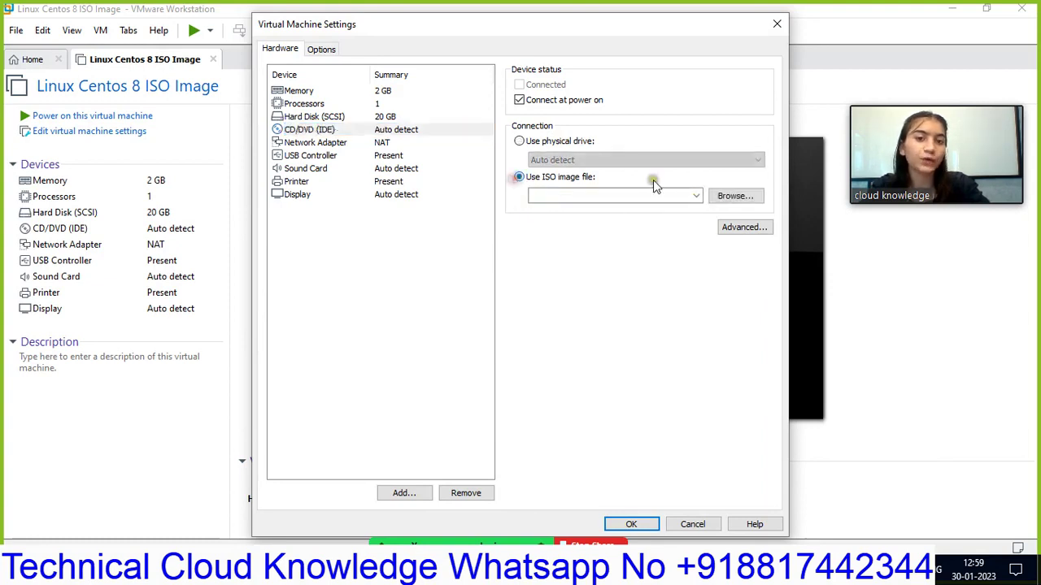
pyautogui.click(734, 198)
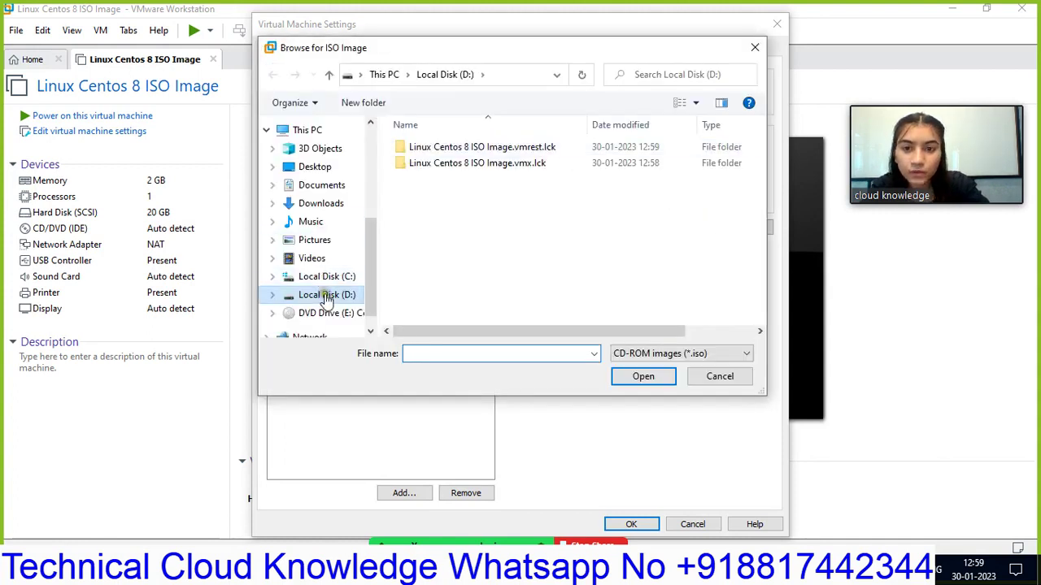
pyautogui.click(326, 296)
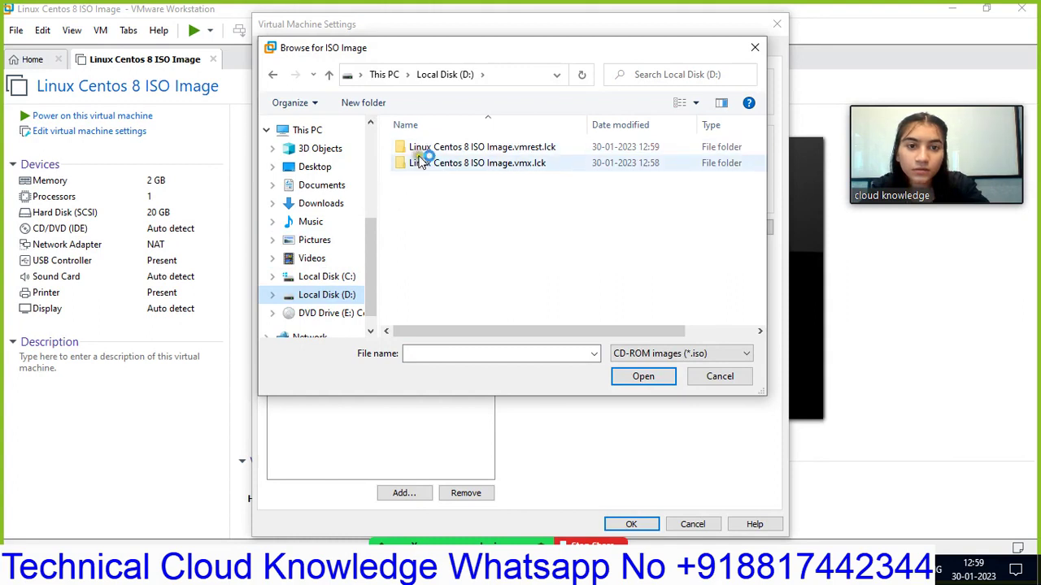
pyautogui.click(321, 203)
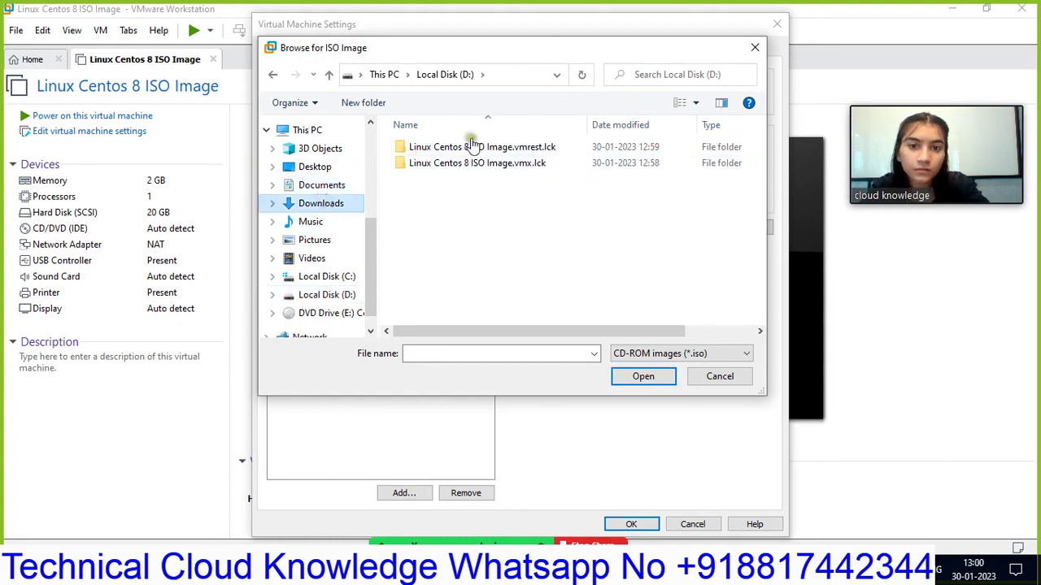
pyautogui.click(426, 171)
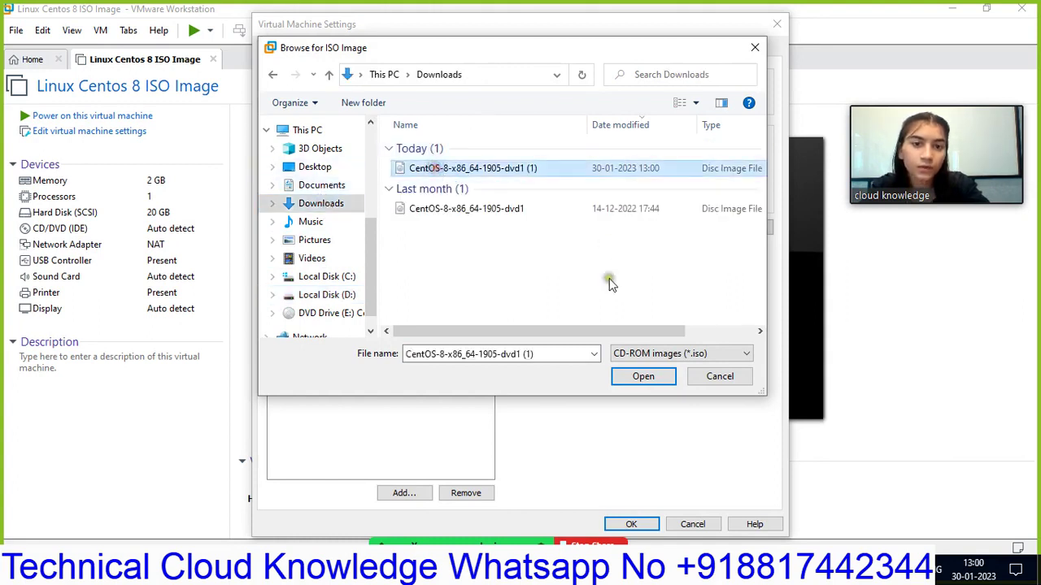
pyautogui.click(643, 376)
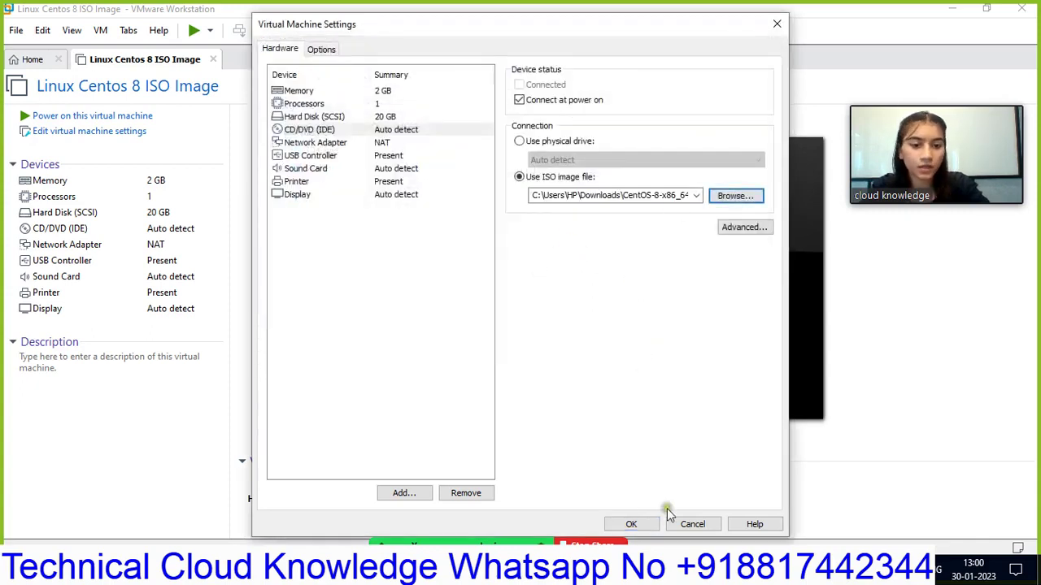
pyautogui.click(638, 525)
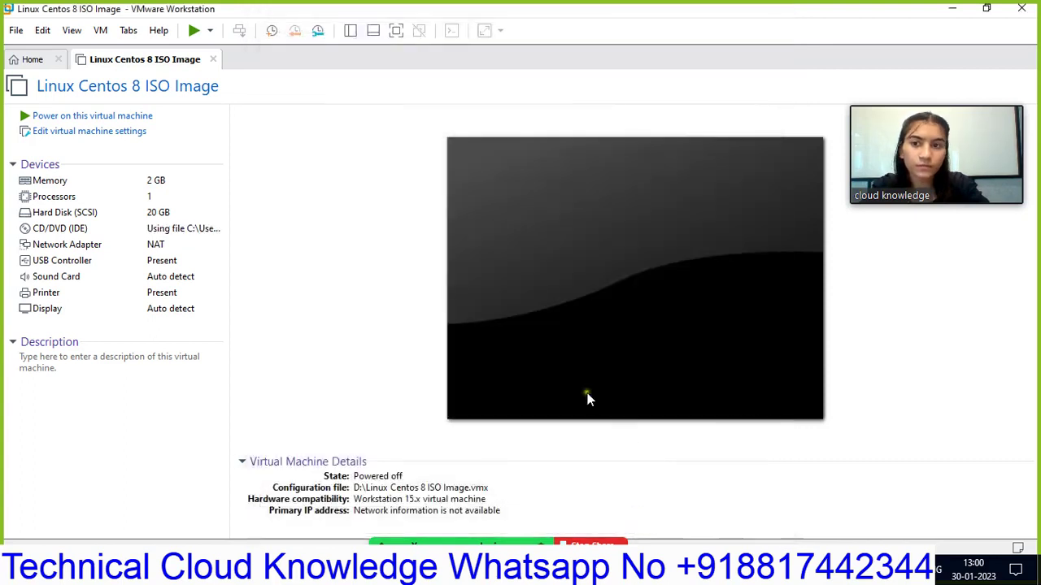
# - Power on the Linux Centos 8 ISO Image virtual machine so it boots from the ISO
pyautogui.click(122, 116)
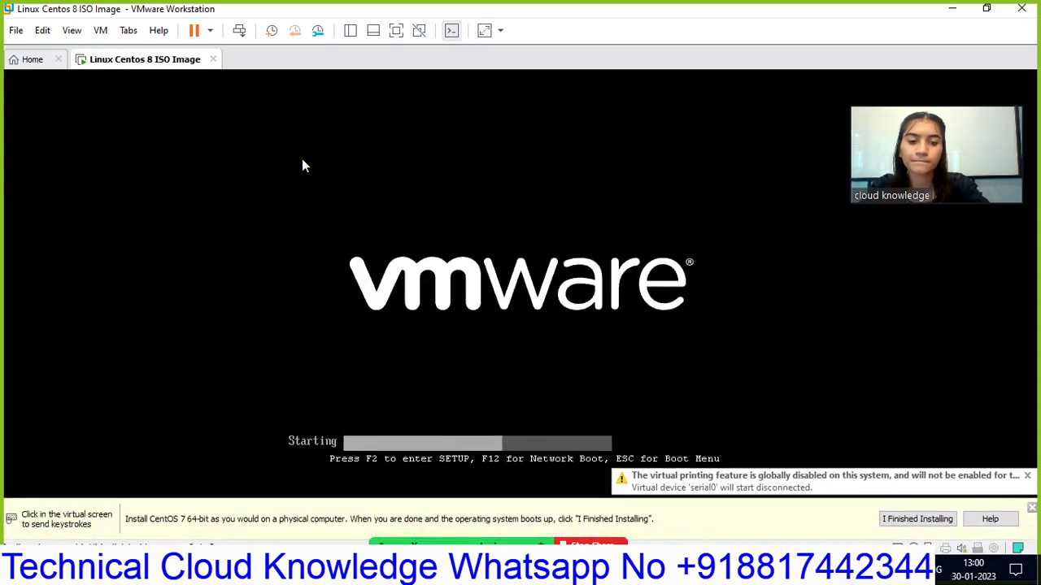
# - Dismiss the install hint and VMware Tools reminder, then abort the media check with Esc
pyautogui.click(890, 524)
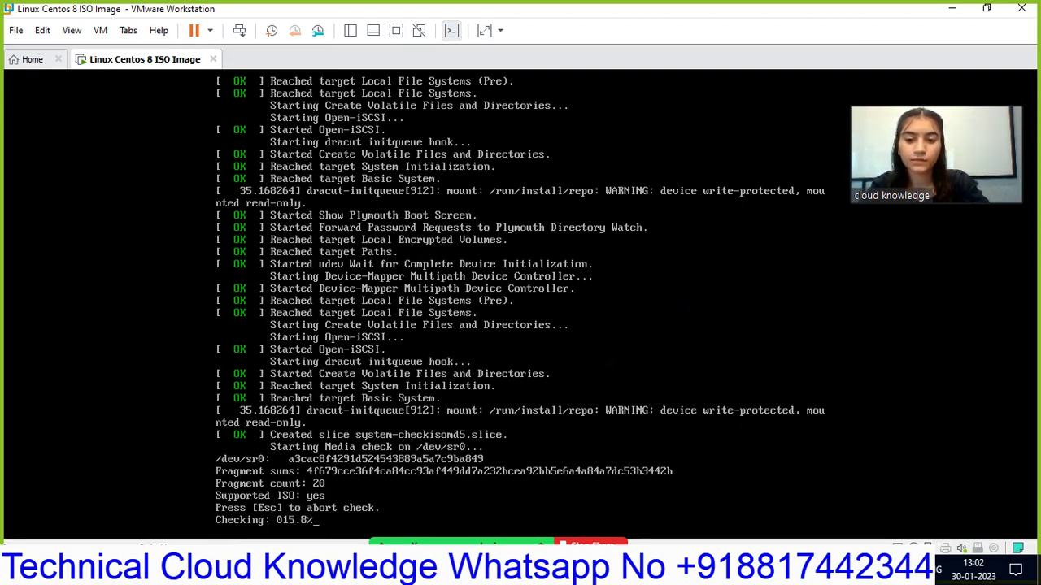
pyautogui.click(572, 379)
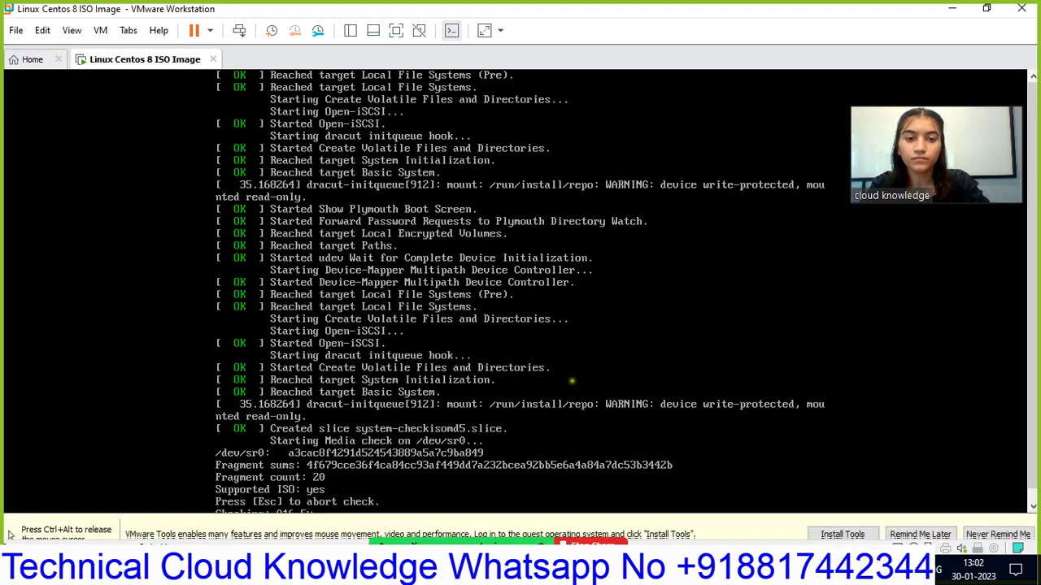
pyautogui.hotkey('ctrl', 'alt')
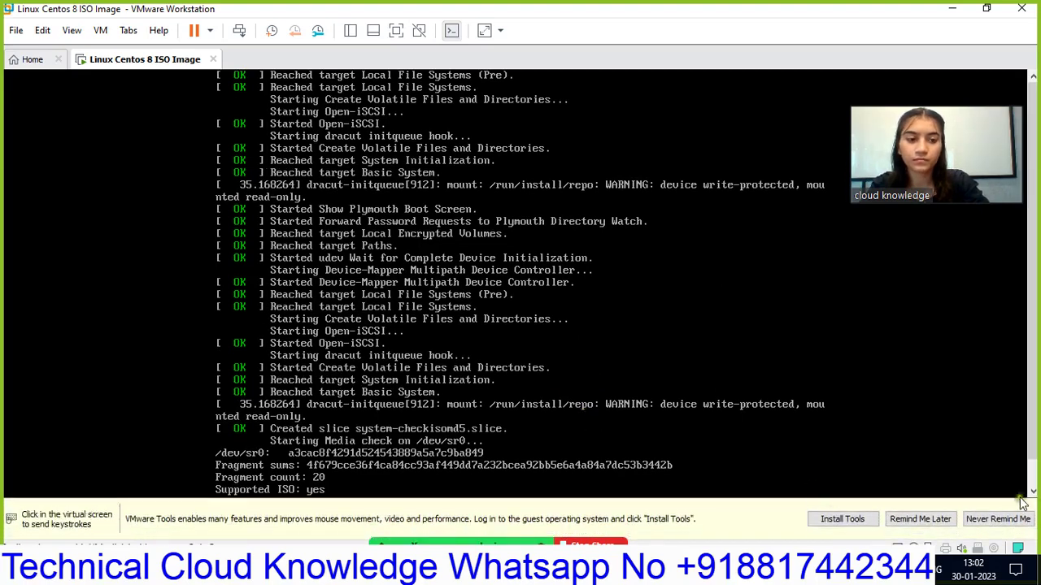
pyautogui.click(919, 518)
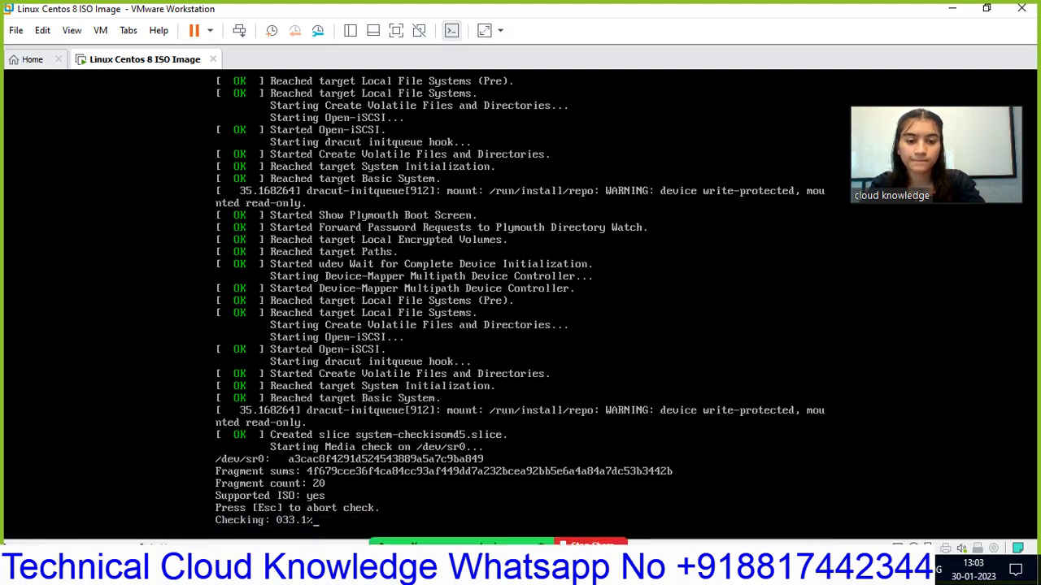
pyautogui.press('Escape')
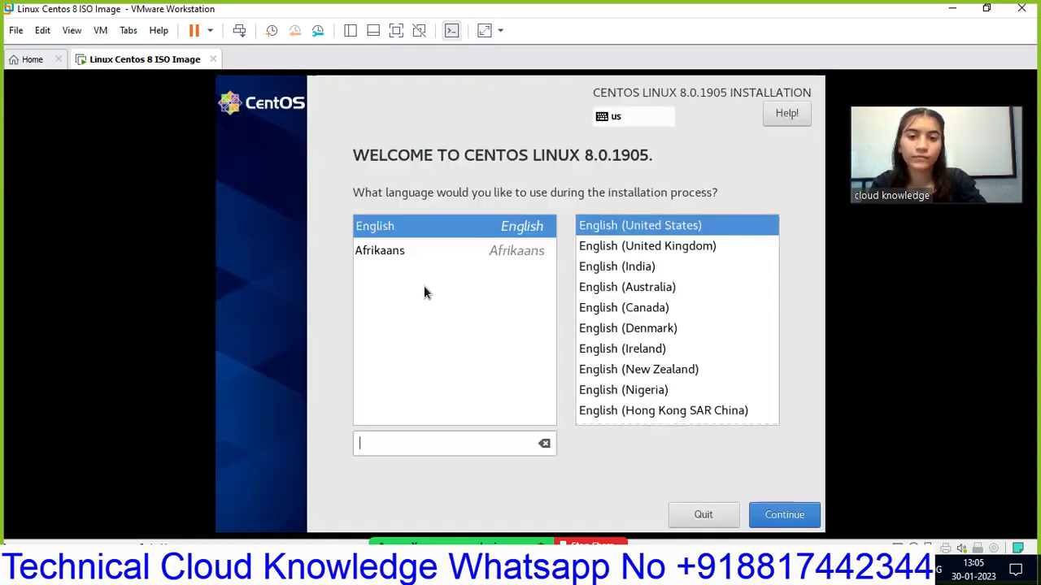
# - Scroll through the installer's language list, briefly selecting Español
pyautogui.scroll(-4, 424, 293)
pyautogui.click(425, 299)
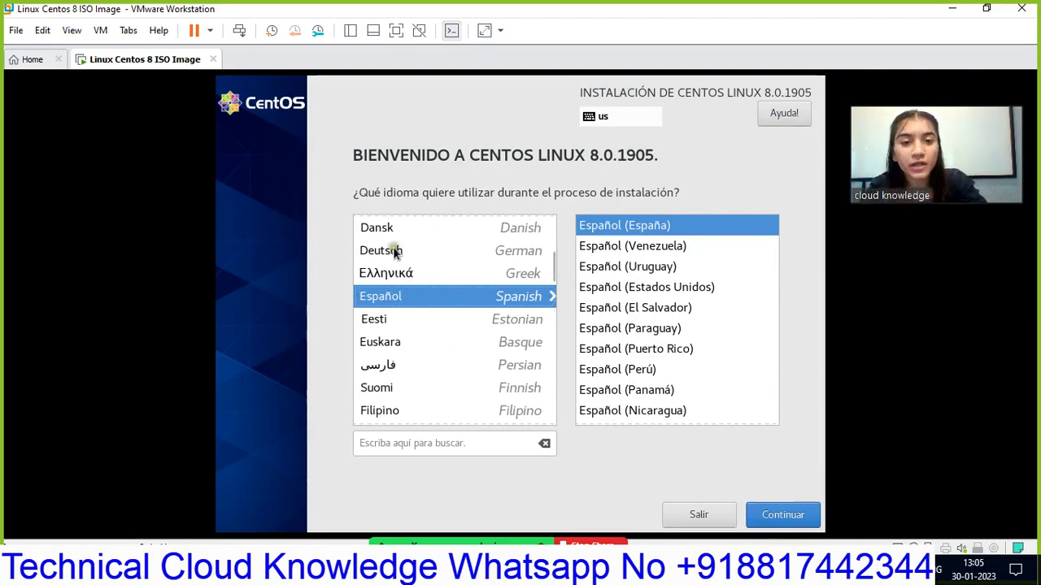
pyautogui.scroll(2, 554, 238)
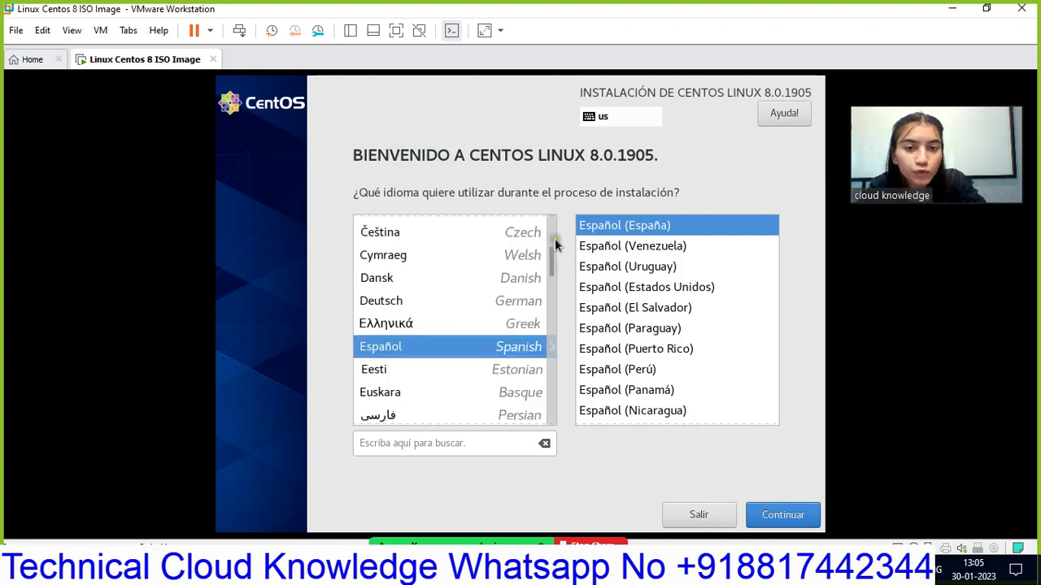
pyautogui.scroll(5, 554, 229)
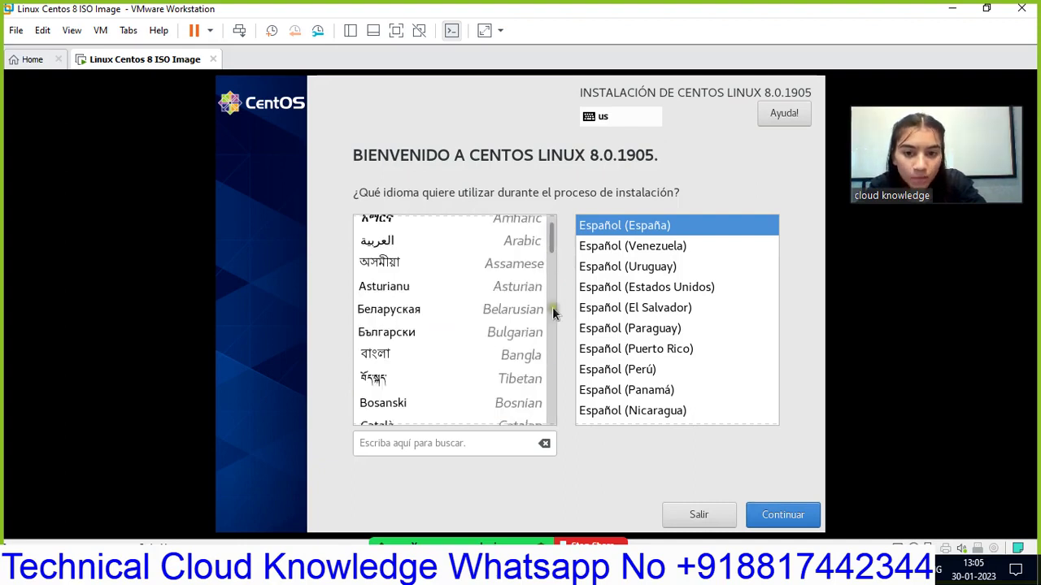
pyautogui.scroll(1, 553, 224)
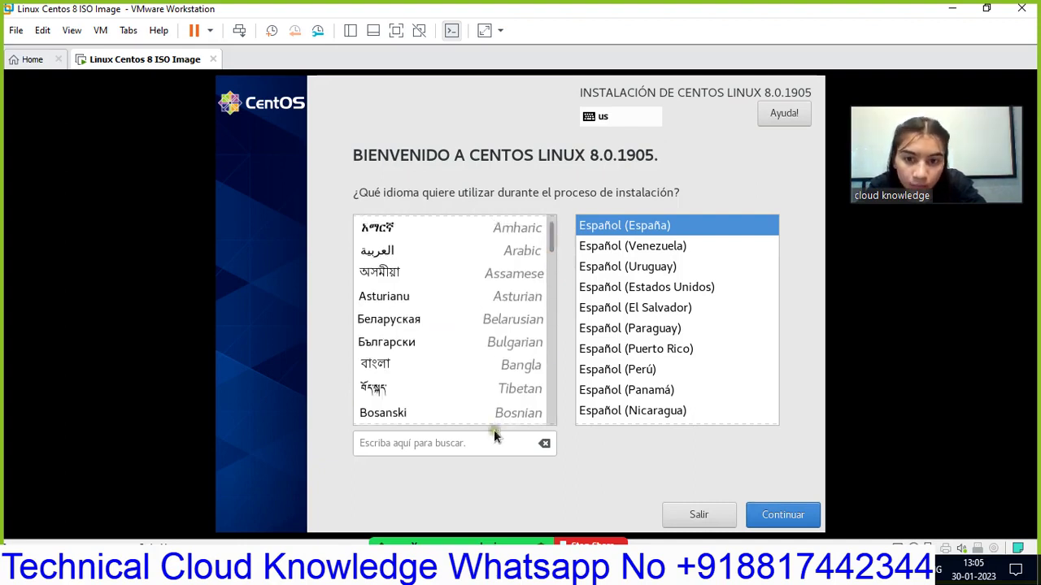
pyautogui.scroll(-6, 550, 430)
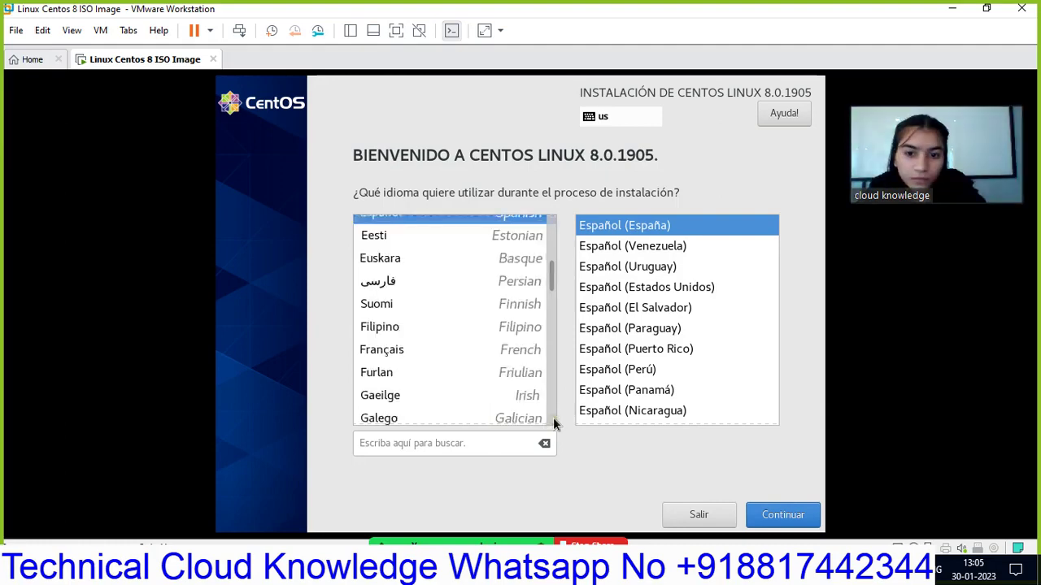
pyautogui.scroll(-4, 551, 423)
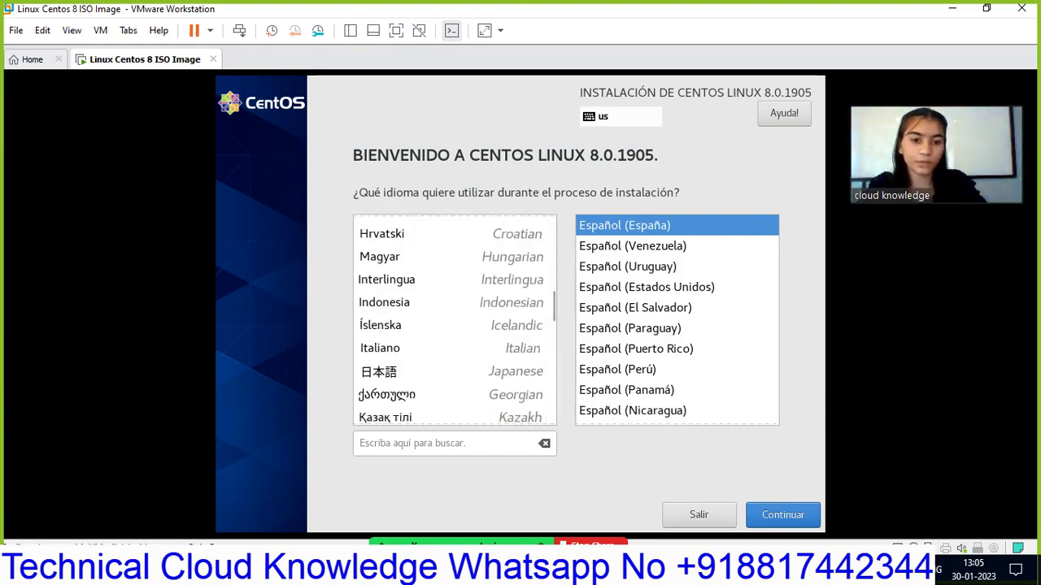
pyautogui.click(520, 569)
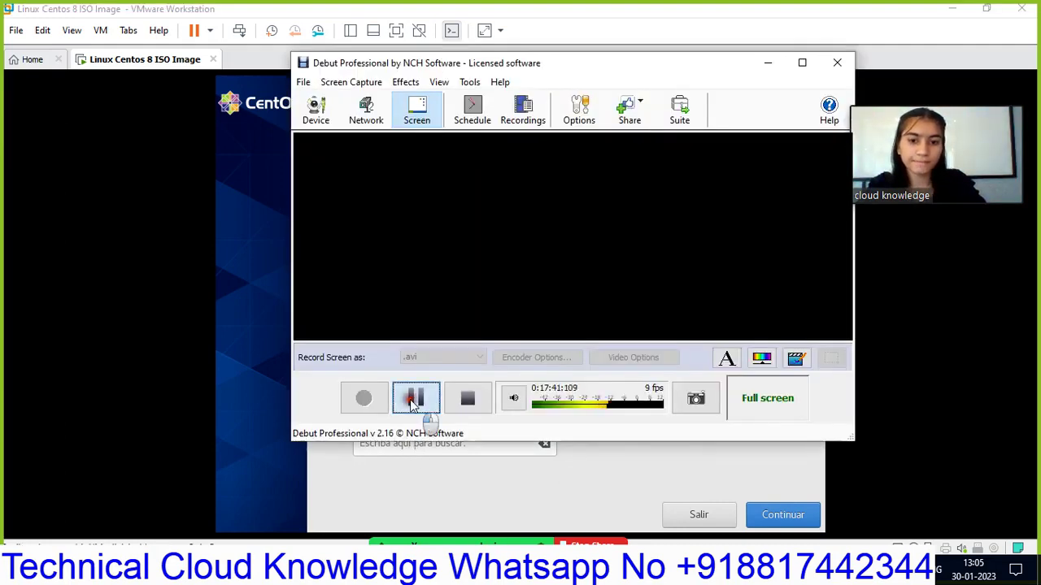
pyautogui.click(416, 398)
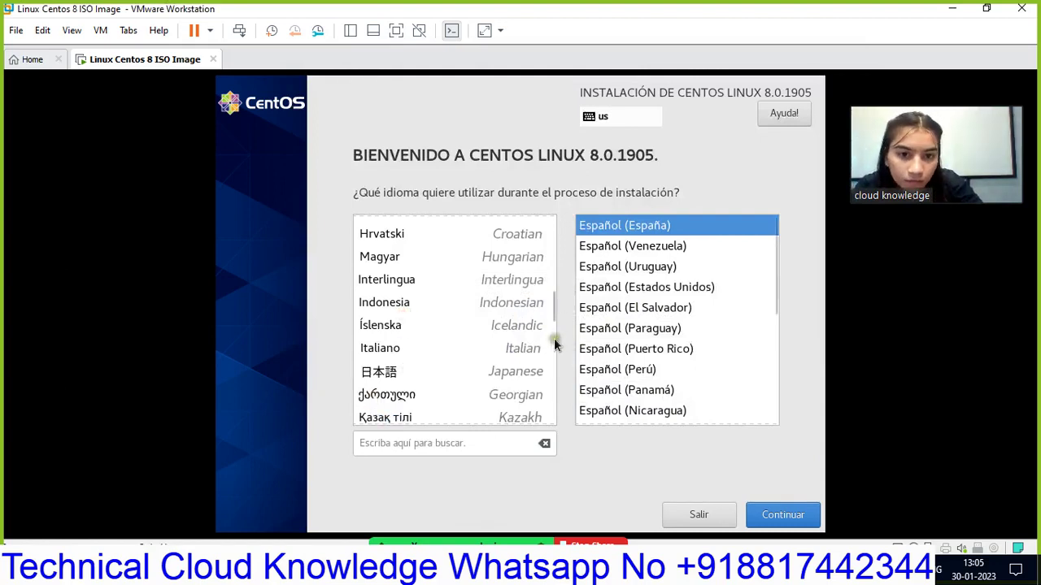
# - Select English with the English (India) variant as the installation language
pyautogui.scroll(-1, 549, 342)
pyautogui.scroll(-4, 548, 356)
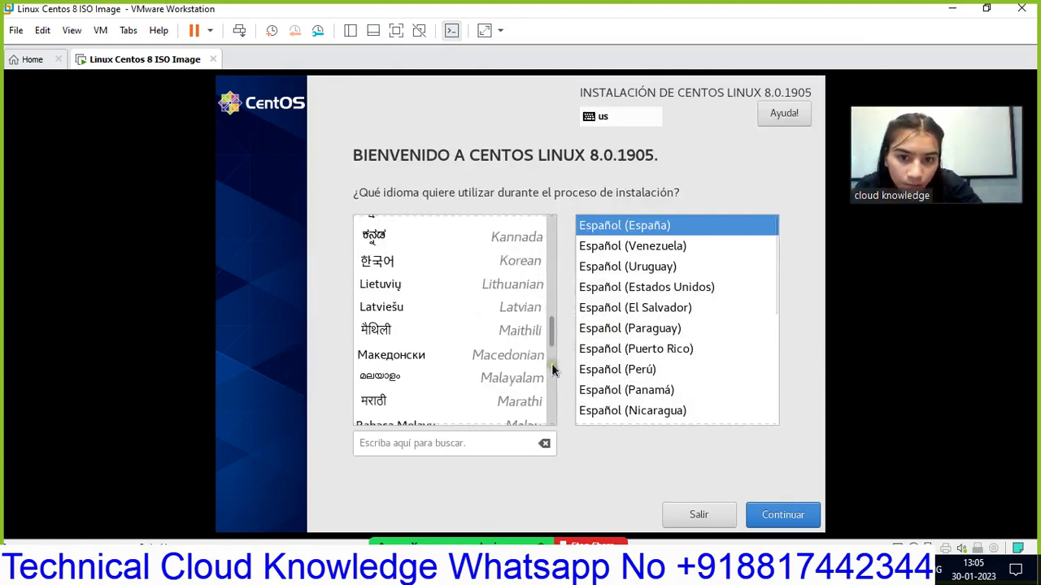
pyautogui.scroll(-2, 547, 396)
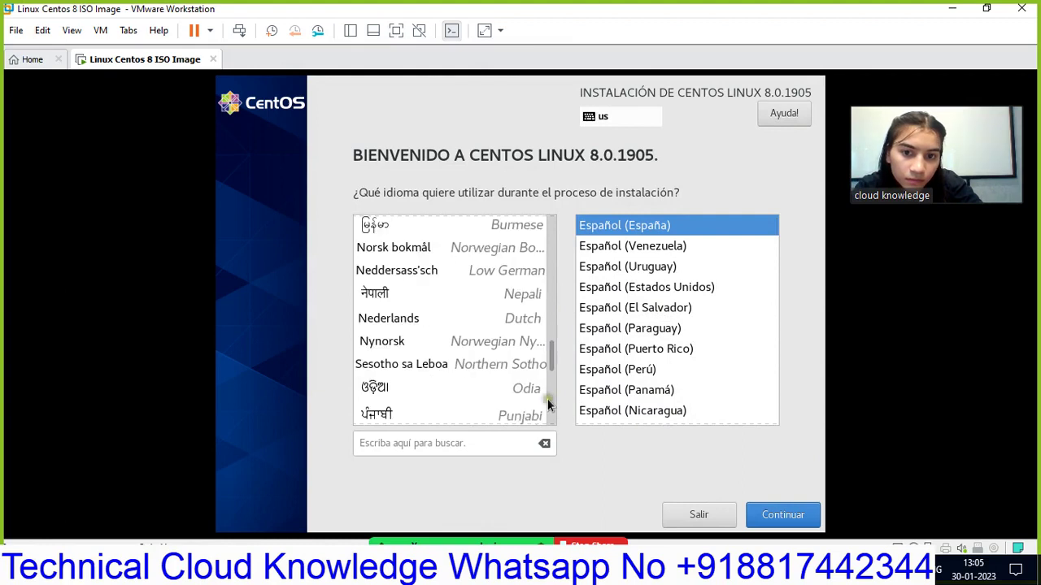
pyautogui.scroll(6, 551, 226)
pyautogui.scroll(6, 551, 225)
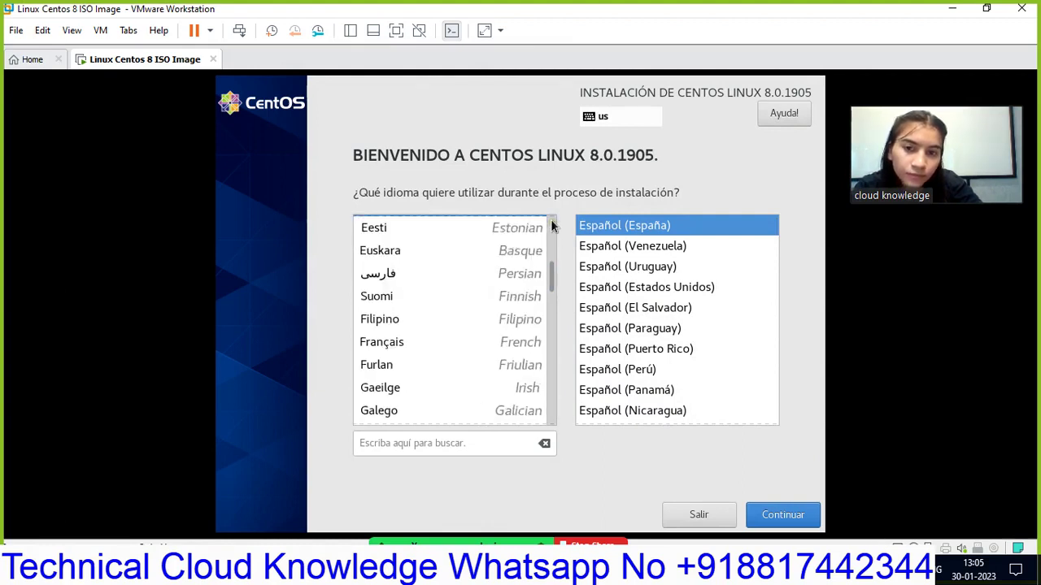
pyautogui.scroll(5, 551, 225)
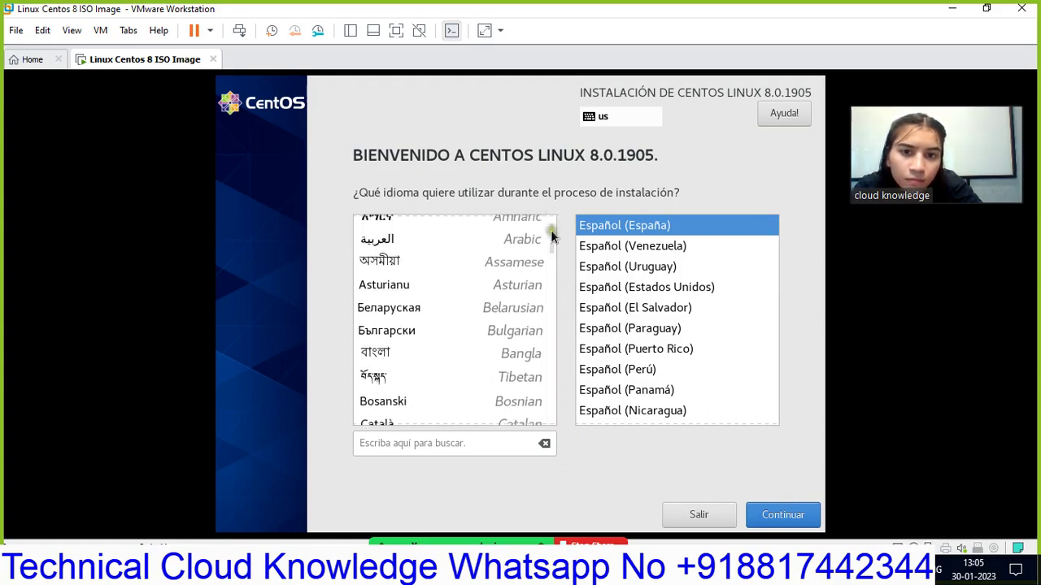
pyautogui.moveTo(553, 233); pyautogui.dragTo(554, 206)
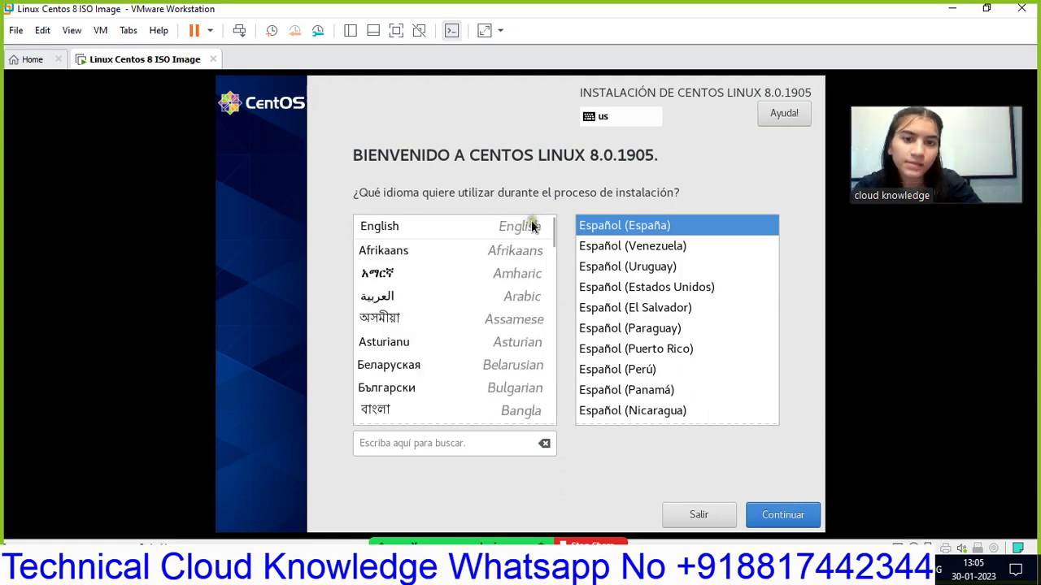
pyautogui.click(532, 226)
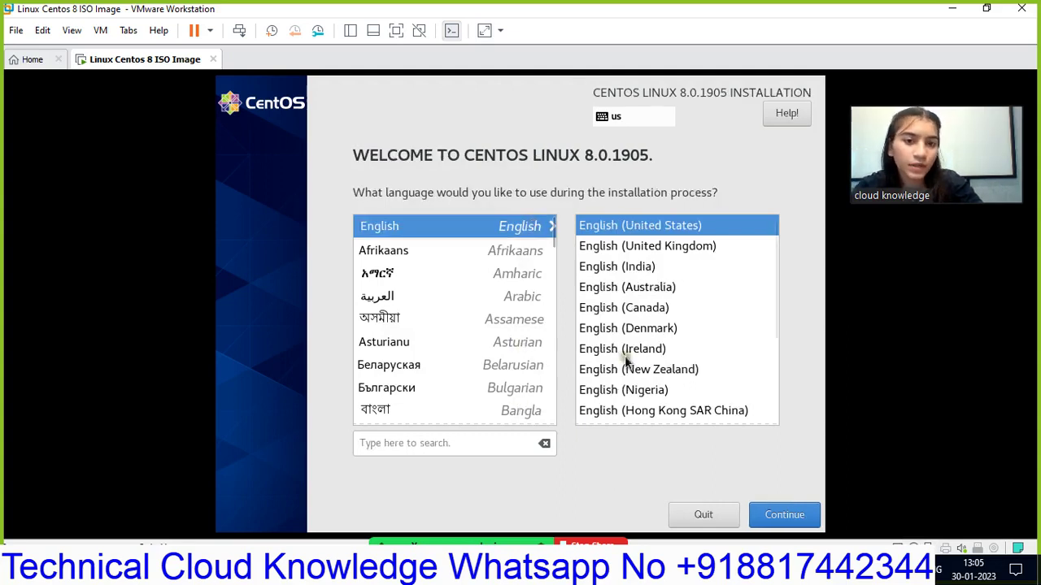
pyautogui.click(647, 268)
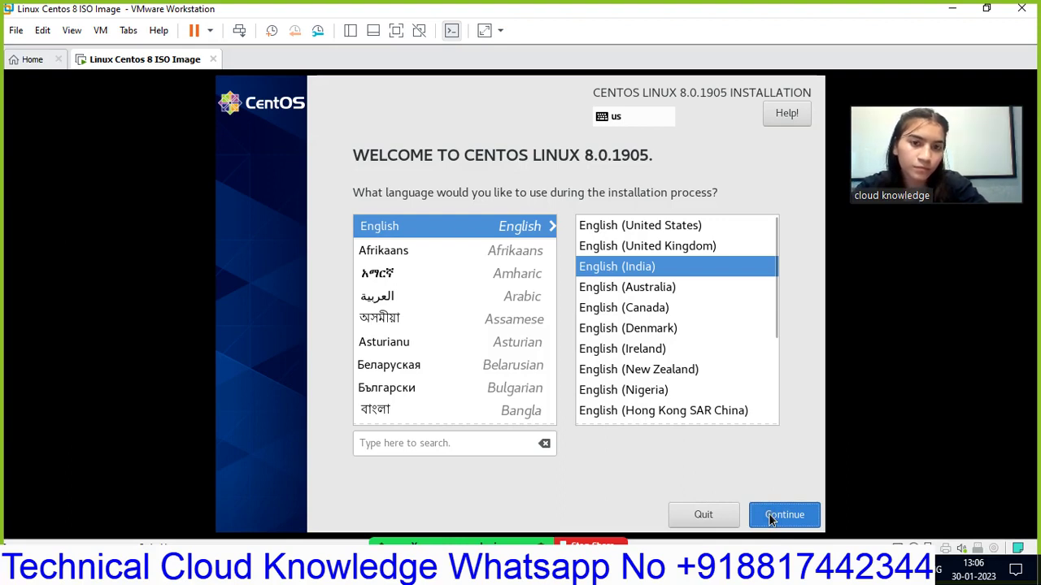
# - Continue to the summary and keep English (India, with rupee) as the only keyboard layout
pyautogui.click(770, 517)
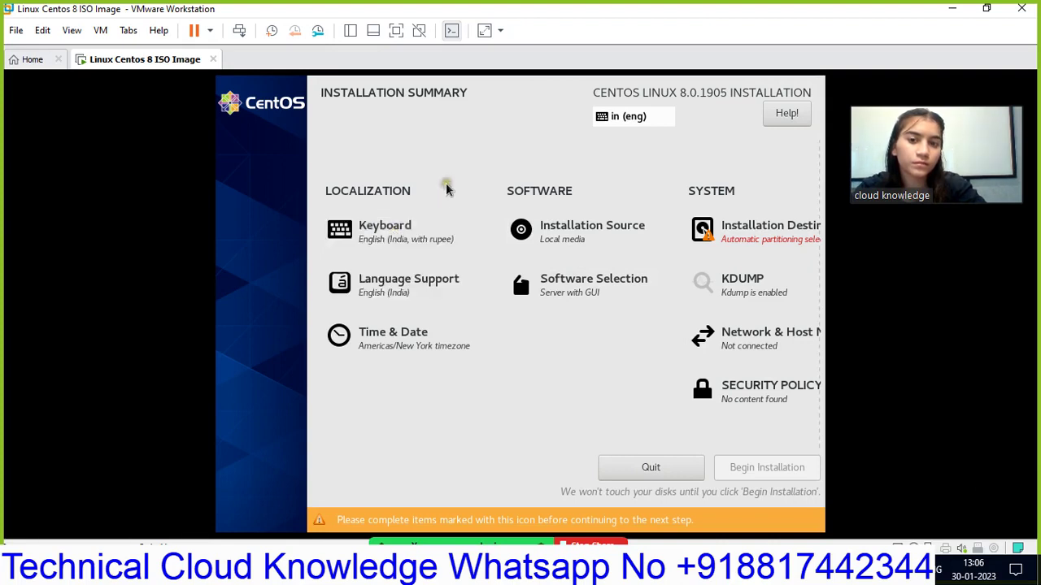
pyautogui.click(406, 232)
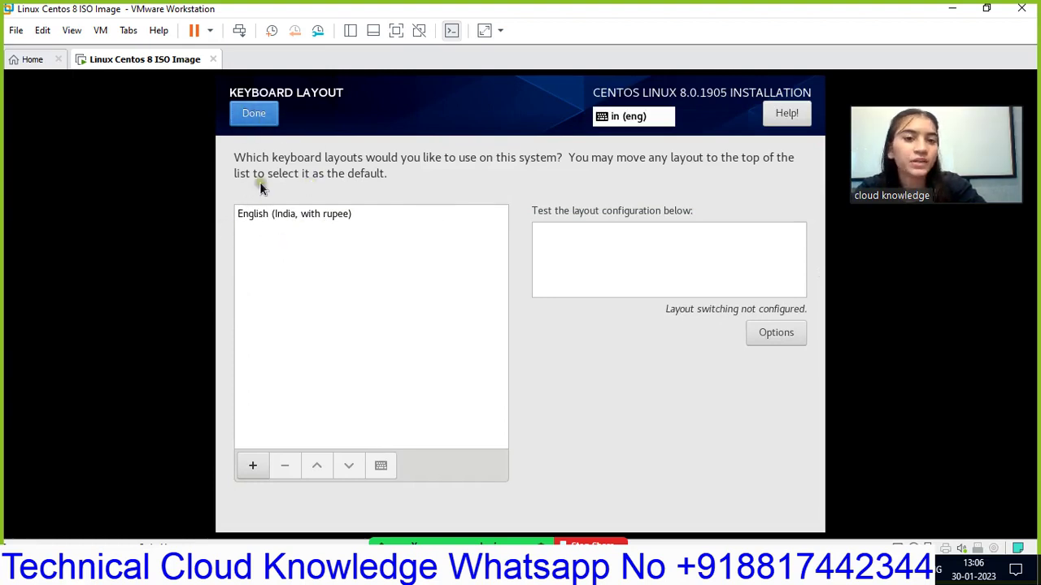
pyautogui.click(254, 114)
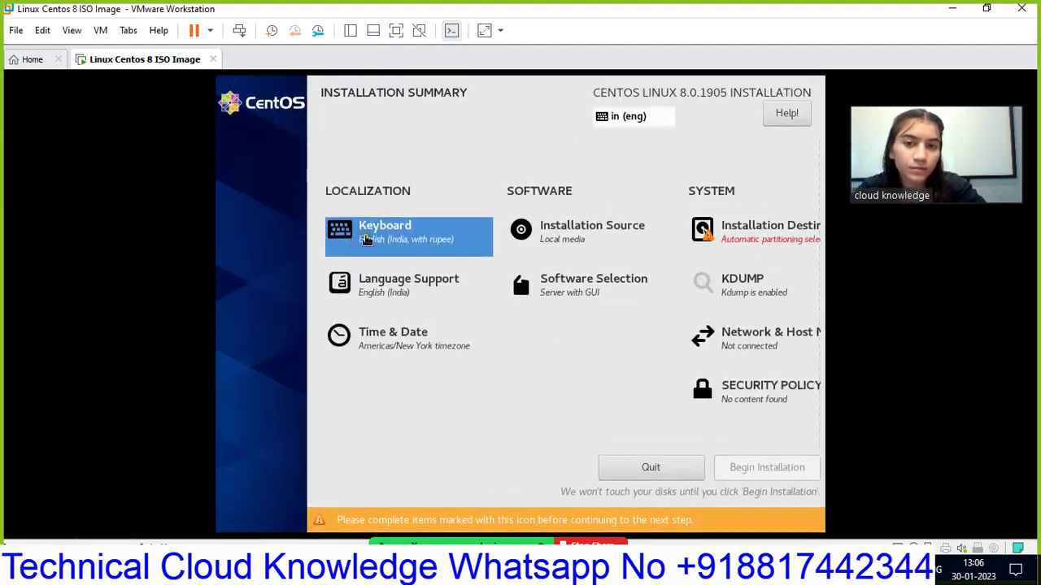
pyautogui.click(365, 243)
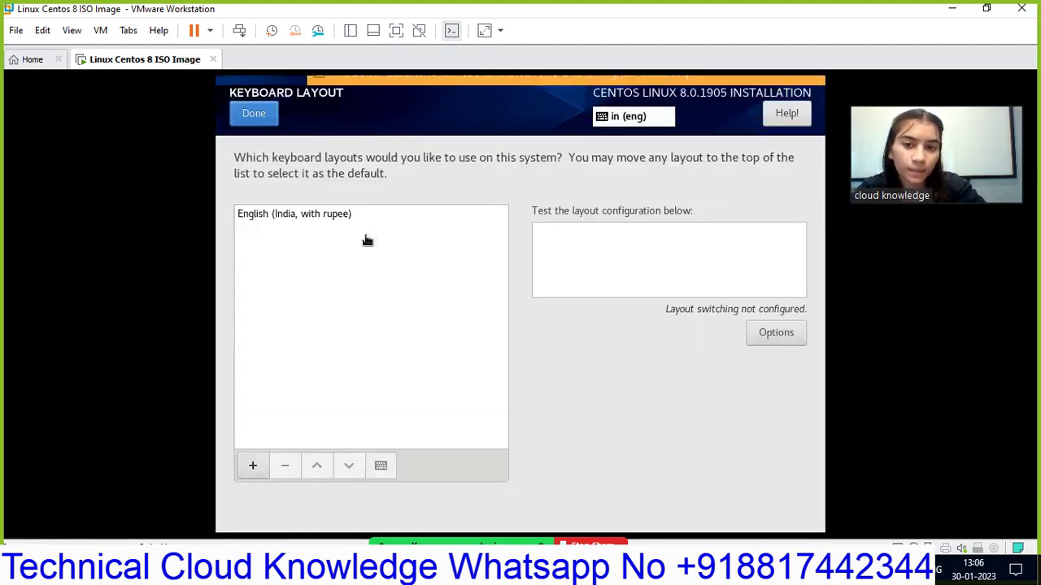
pyautogui.click(253, 465)
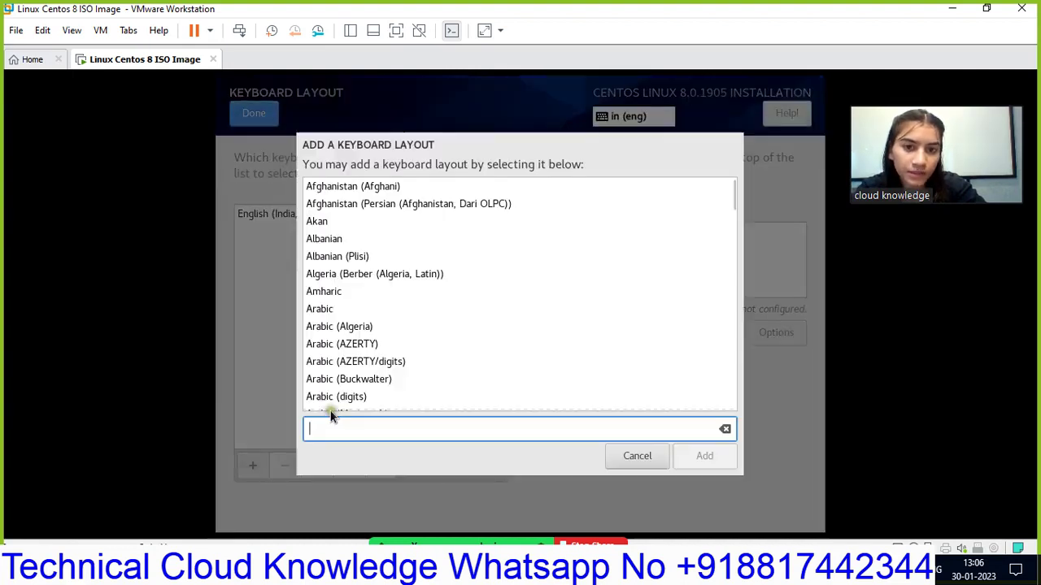
pyautogui.click(657, 459)
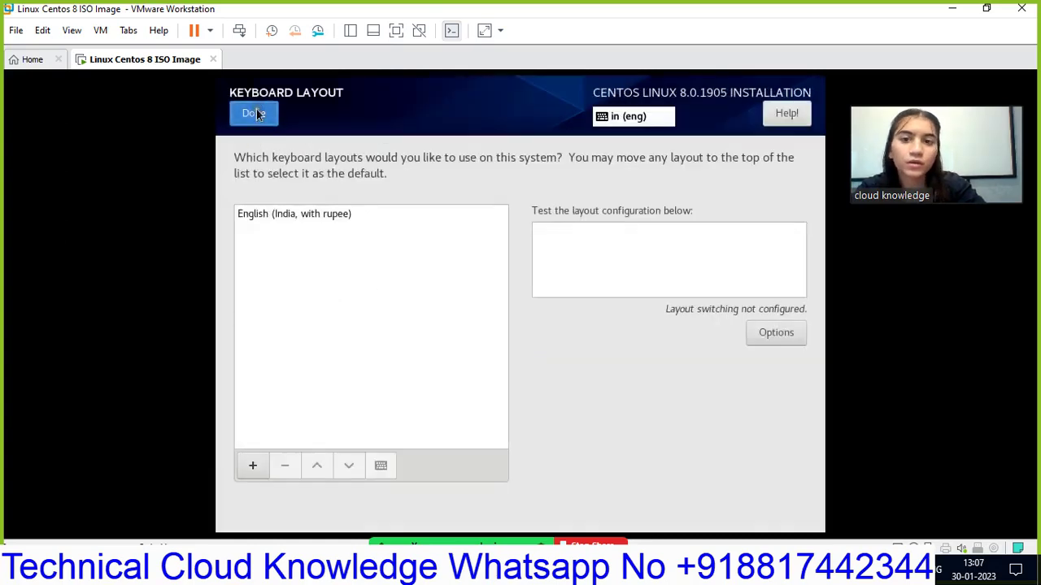
pyautogui.click(254, 113)
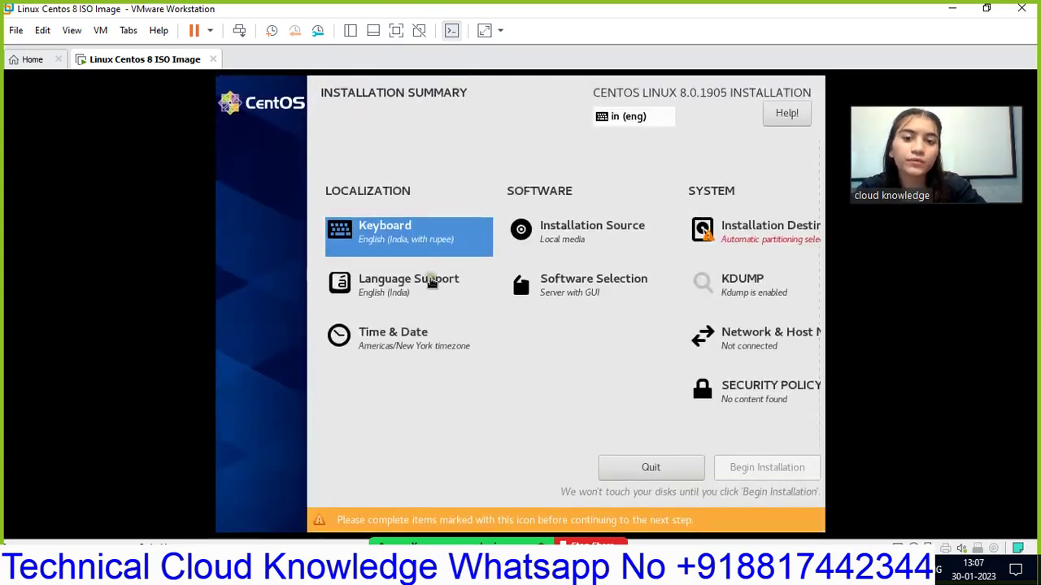
# - Confirm English (India) language support and set the time zone to Asia/Kolkata
pyautogui.click(432, 282)
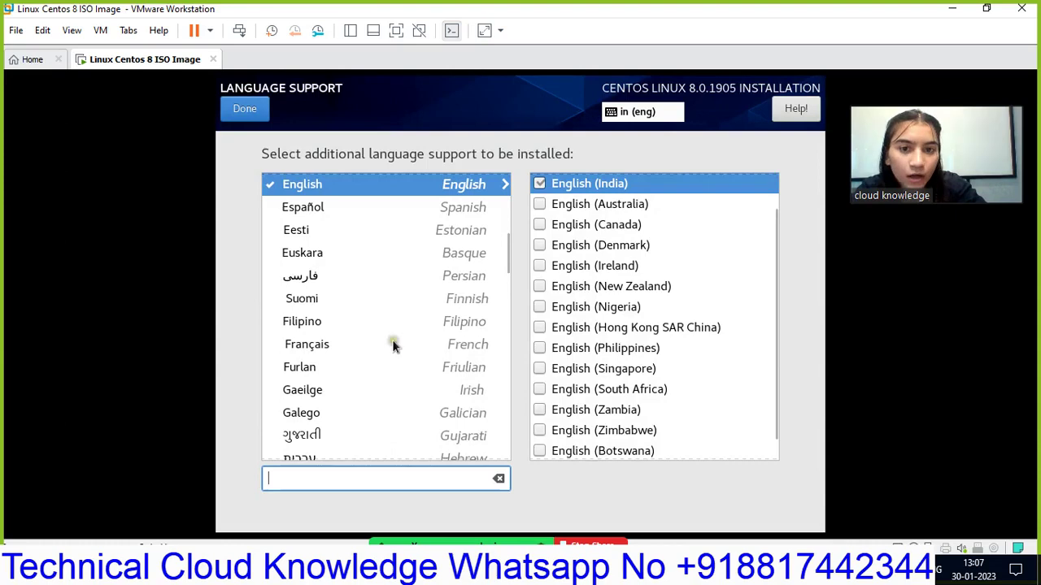
pyautogui.click(236, 105)
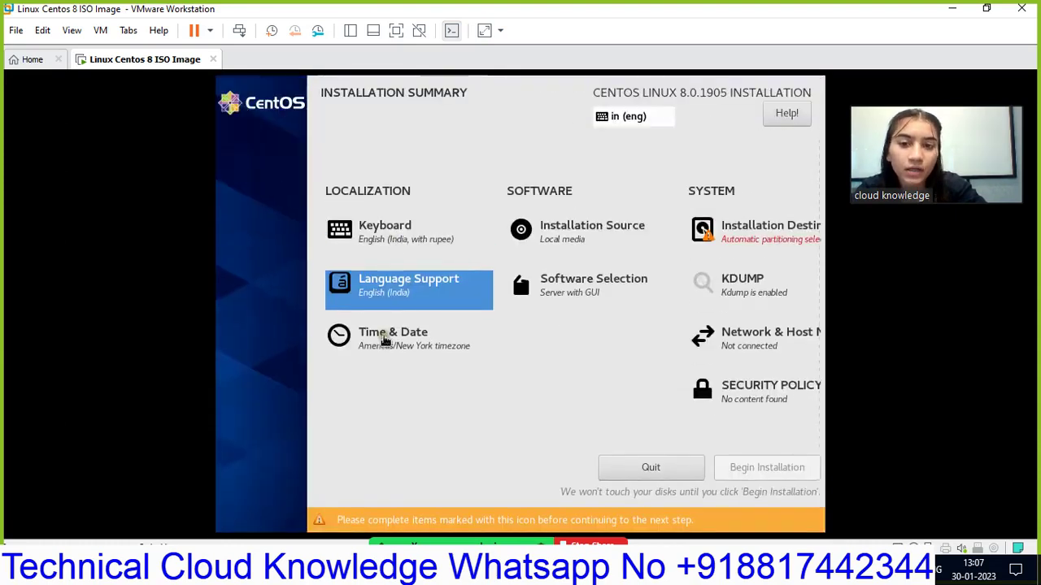
pyautogui.click(403, 337)
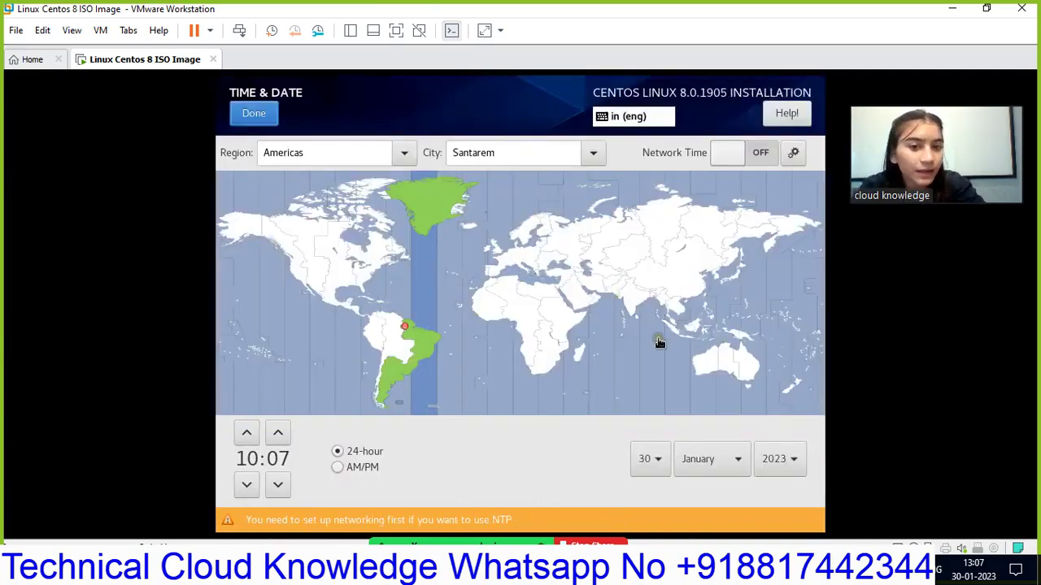
pyautogui.click(631, 299)
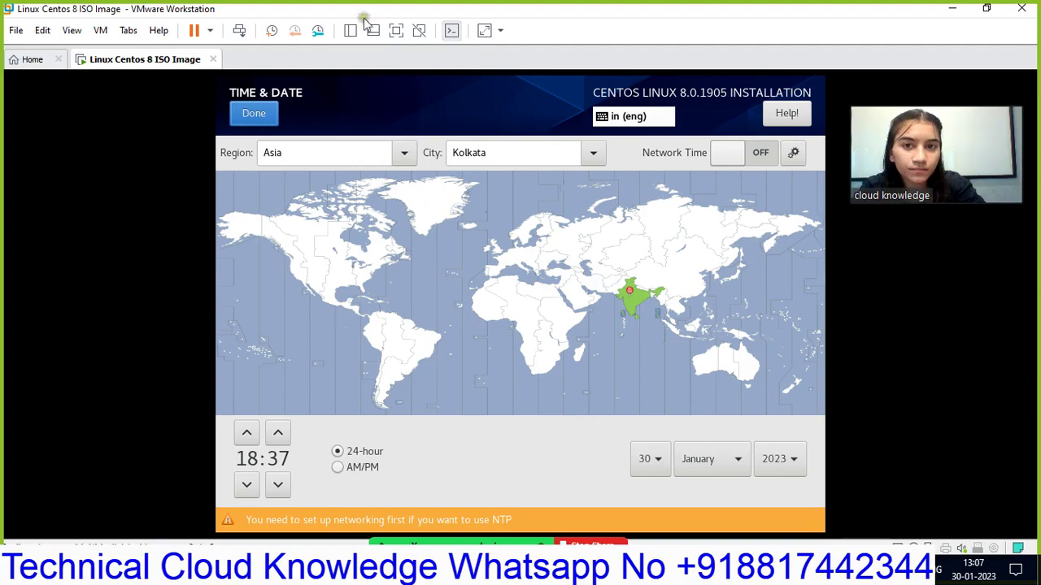
pyautogui.click(272, 113)
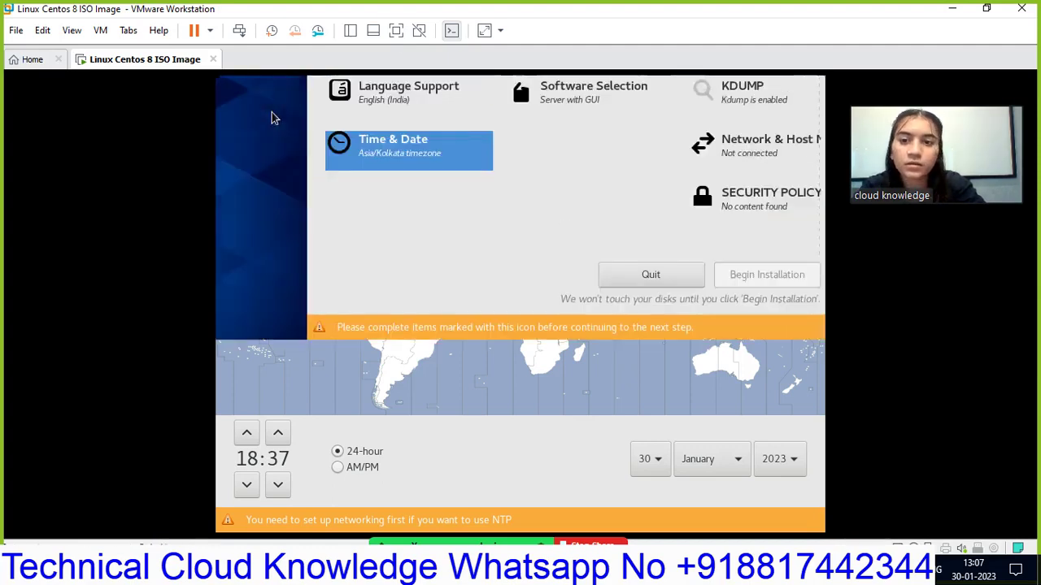
# - Accept the default installation source and tick the FTP Server add-on in Software Selection
pyautogui.click(537, 235)
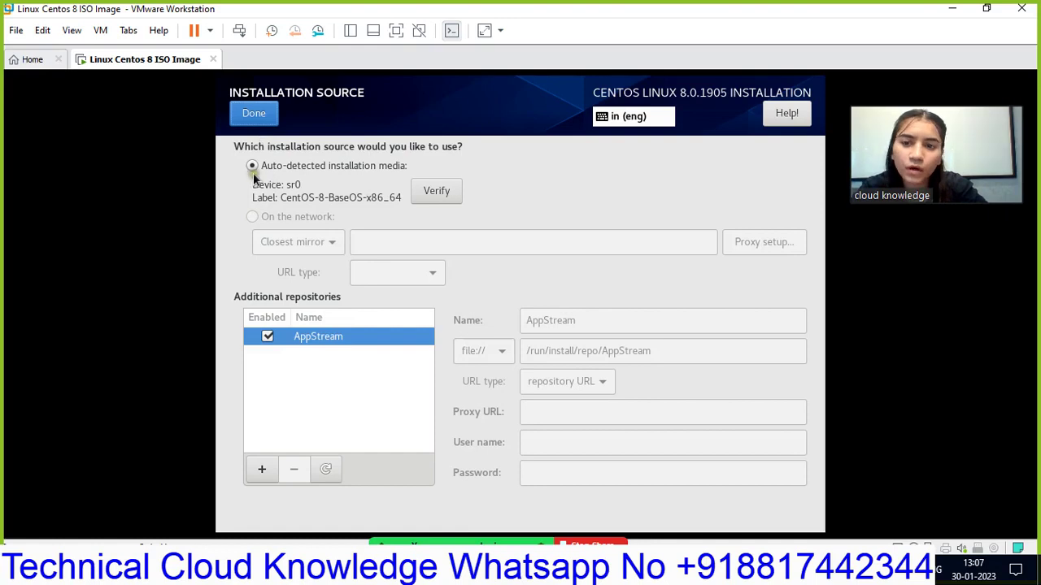
pyautogui.click(257, 122)
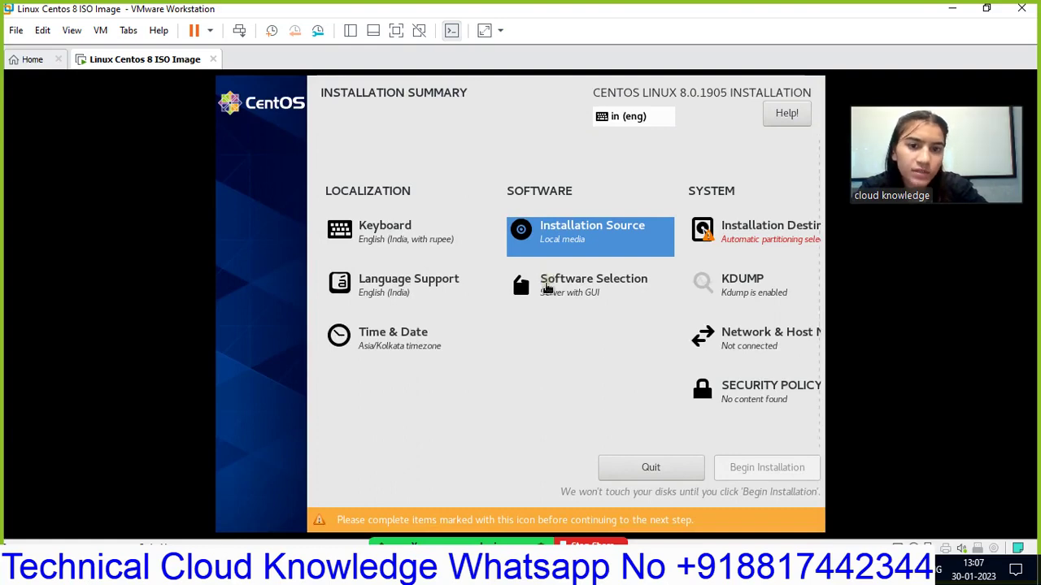
pyautogui.click(546, 287)
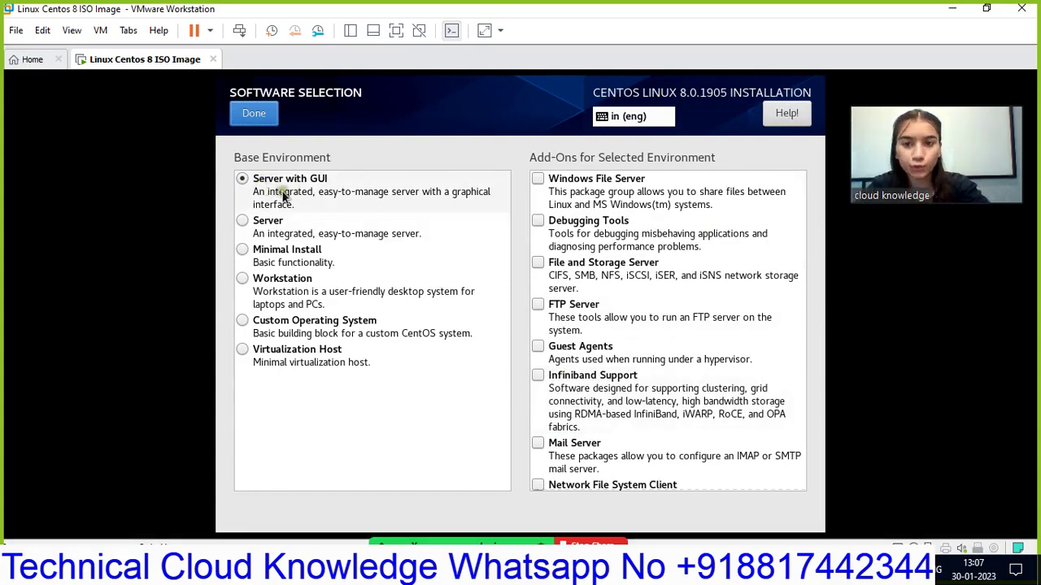
pyautogui.click(536, 304)
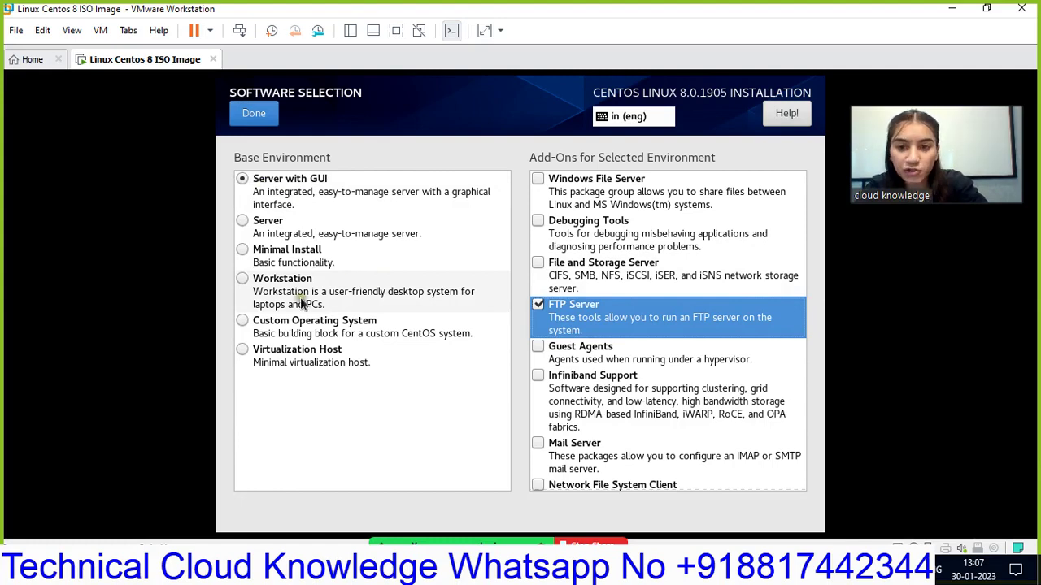
# - Choose Server with GUI as the base environment and uncheck the FTP Server add-on
pyautogui.click(242, 350)
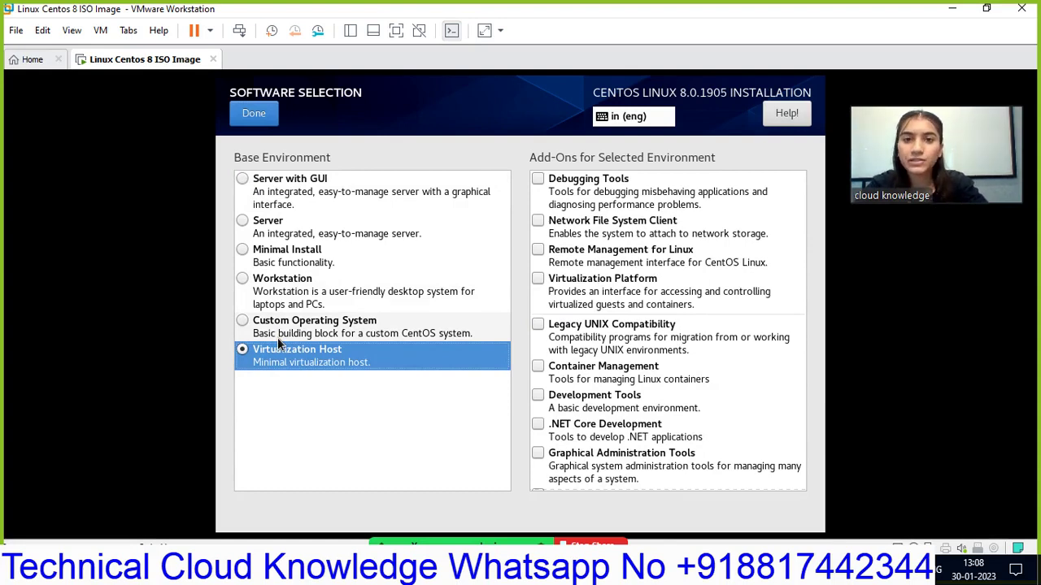
pyautogui.click(241, 252)
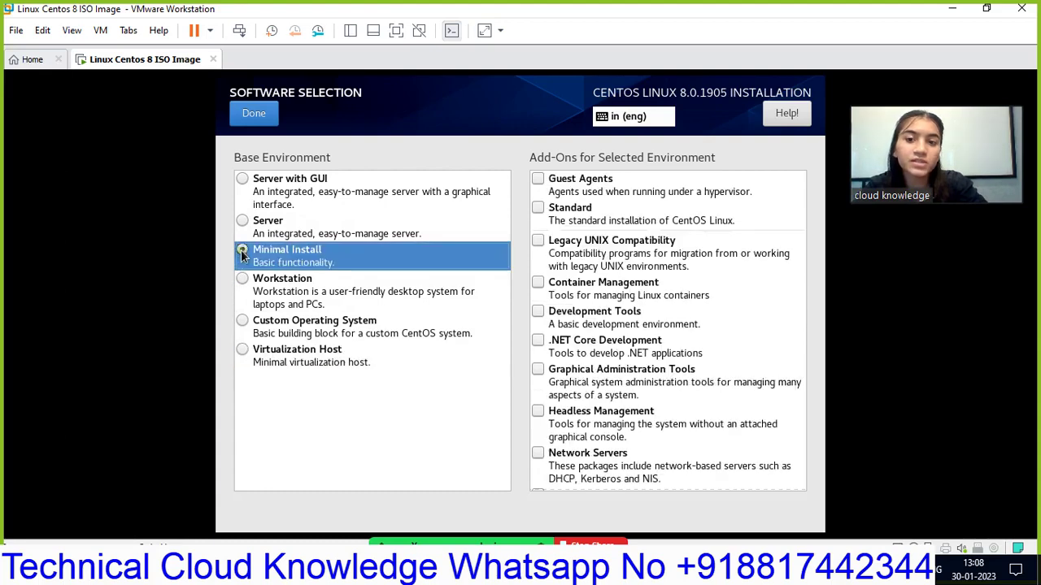
pyautogui.click(243, 179)
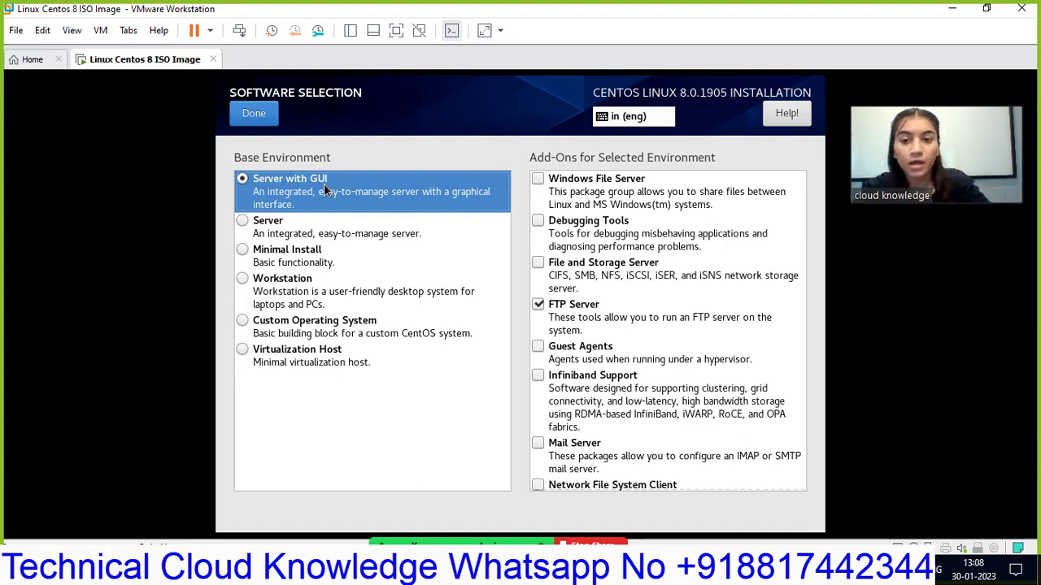
pyautogui.click(243, 250)
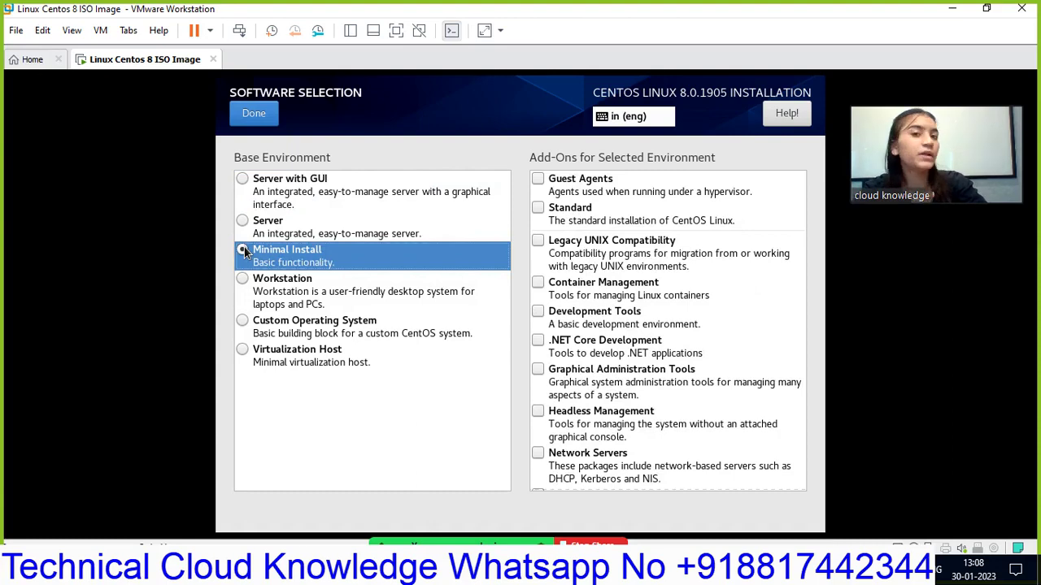
pyautogui.click(242, 180)
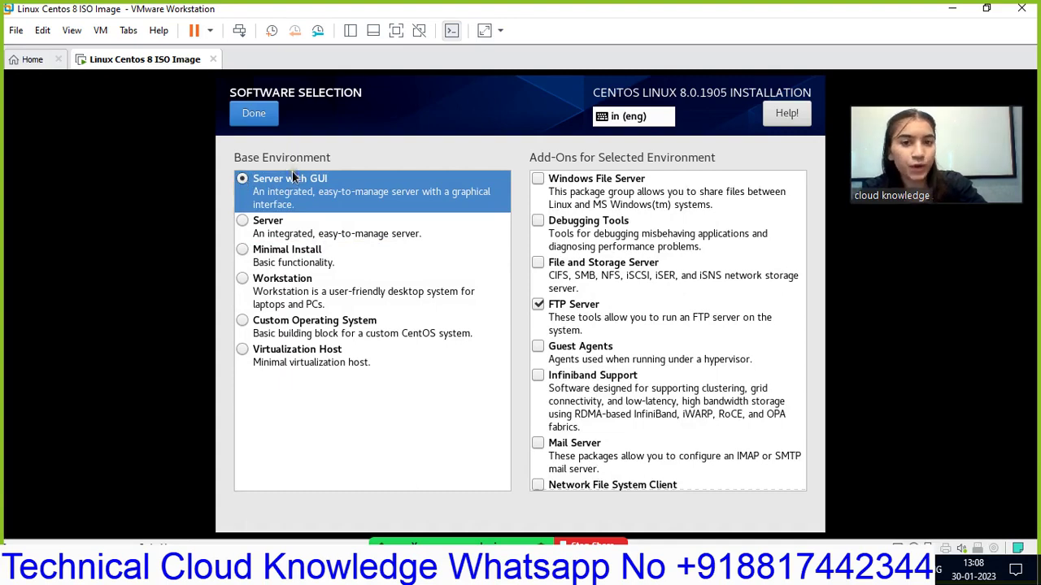
pyautogui.click(538, 305)
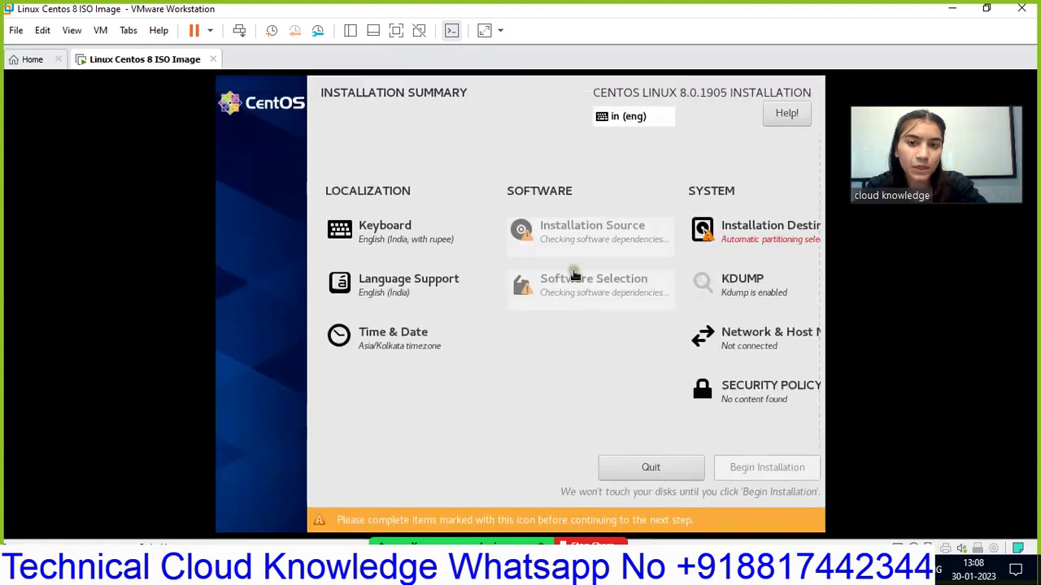
# - Accept automatic disk partitioning and keep kdump enabled with Automatic memory reservation
pyautogui.click(730, 228)
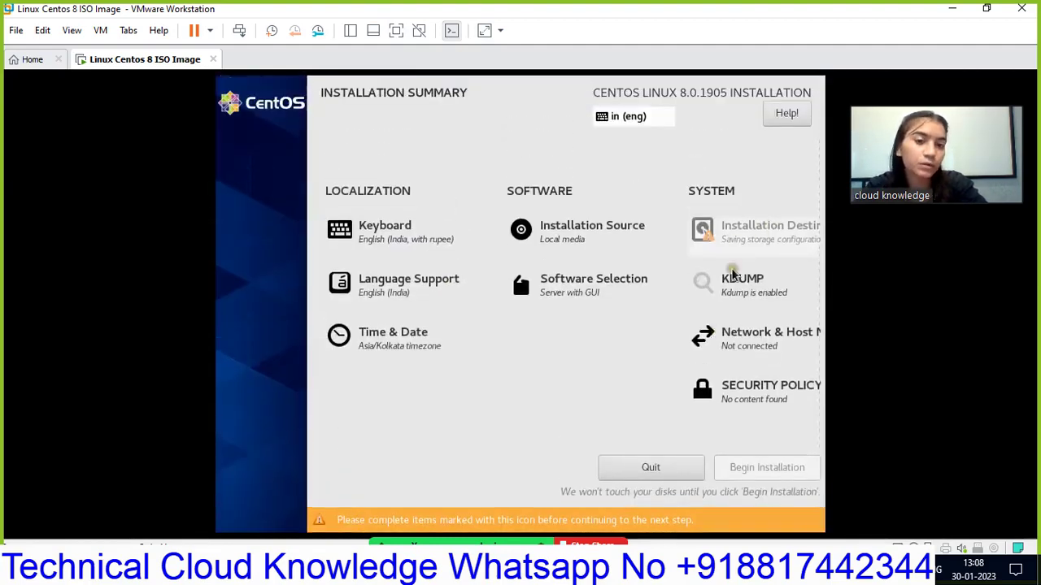
pyautogui.click(733, 283)
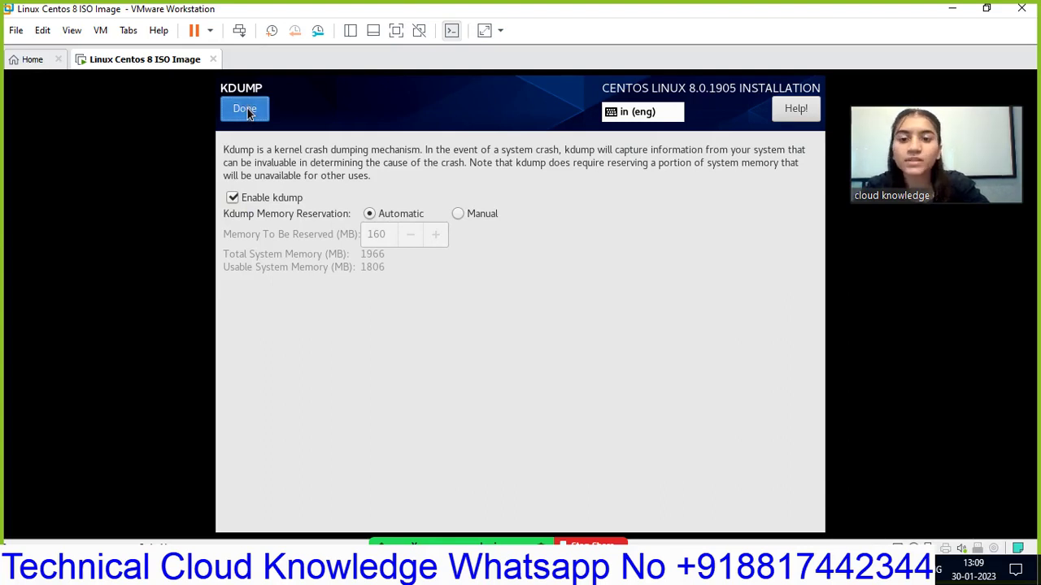
pyautogui.click(247, 109)
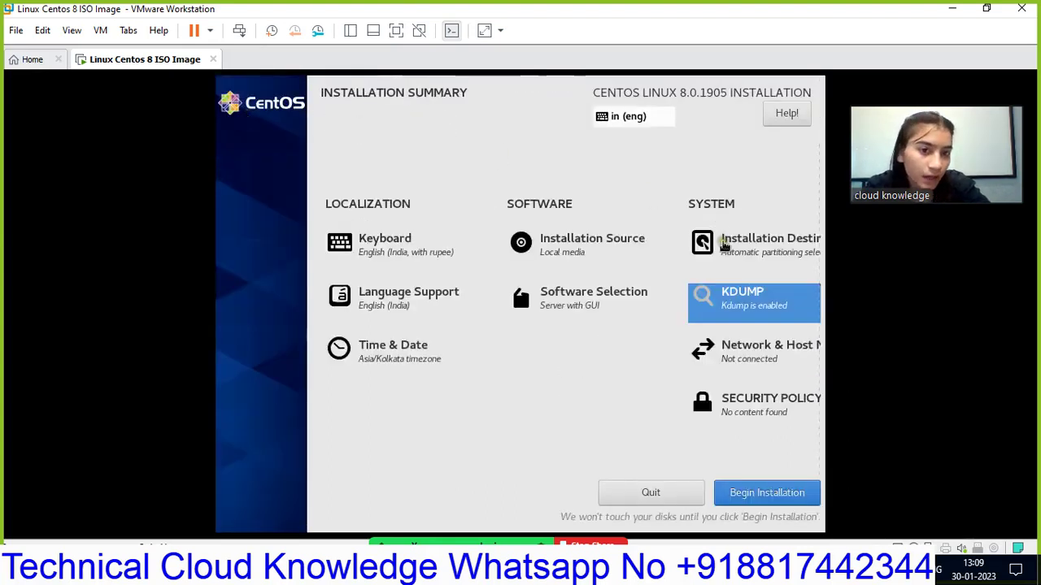
# - Choose Custom storage configuration so the 20 GiB disk is partitioned manually
pyautogui.click(724, 244)
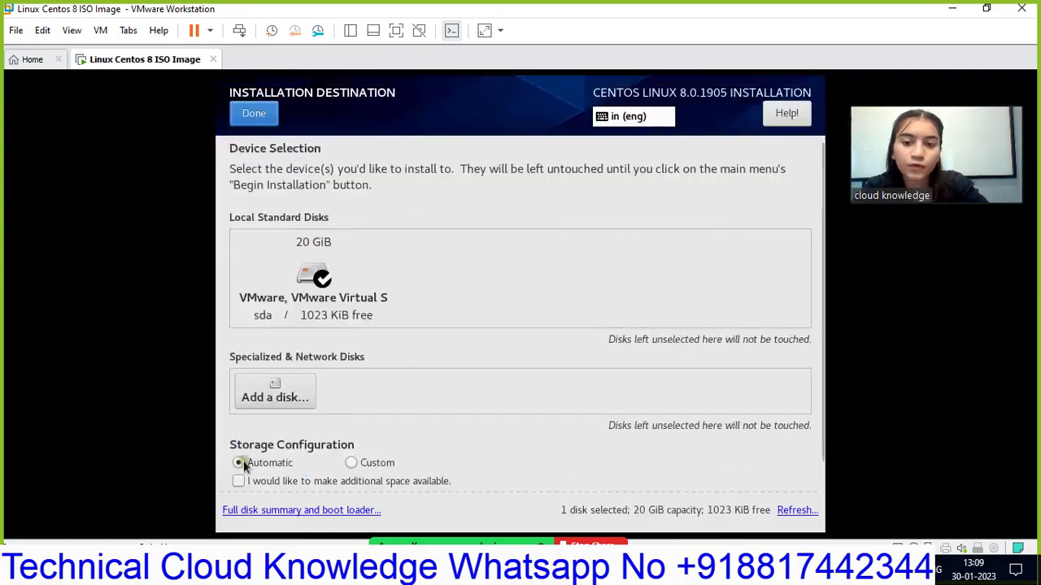
pyautogui.click(352, 463)
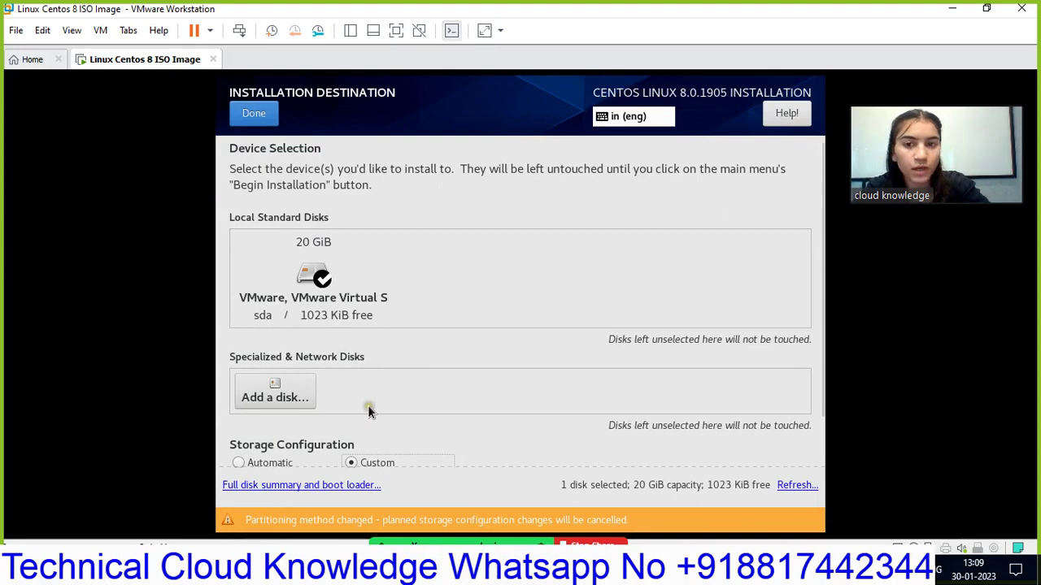
pyautogui.click(249, 114)
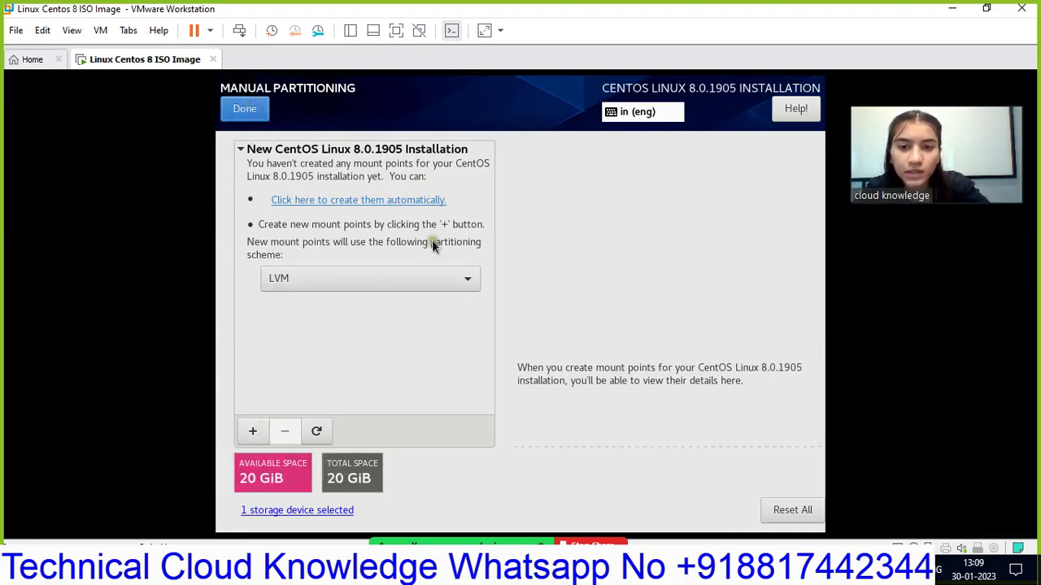
# - Switch the partitioning scheme from LVM to Standard Partition and start a new mount point
pyautogui.click(465, 280)
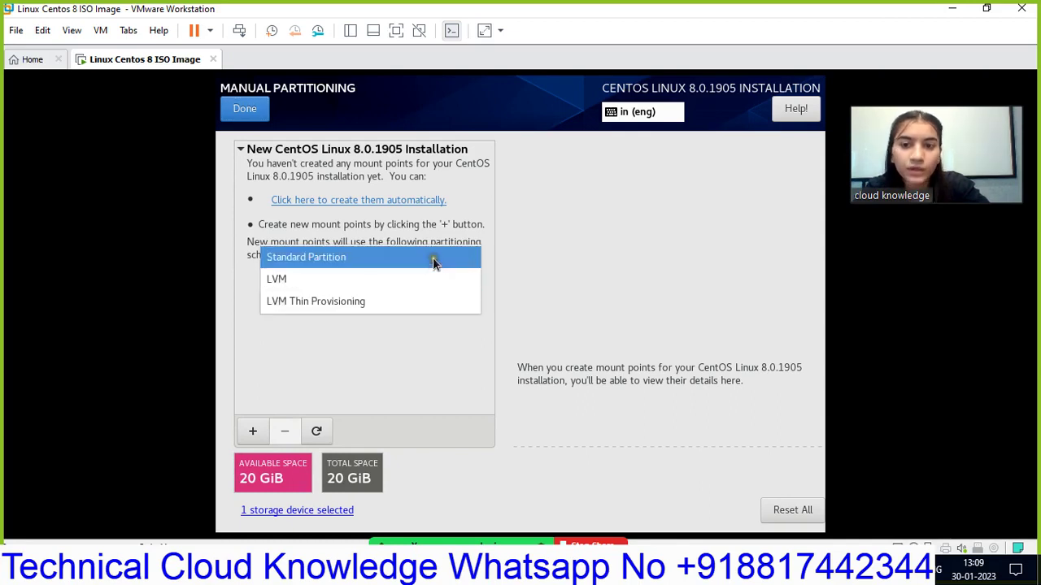
pyautogui.click(432, 257)
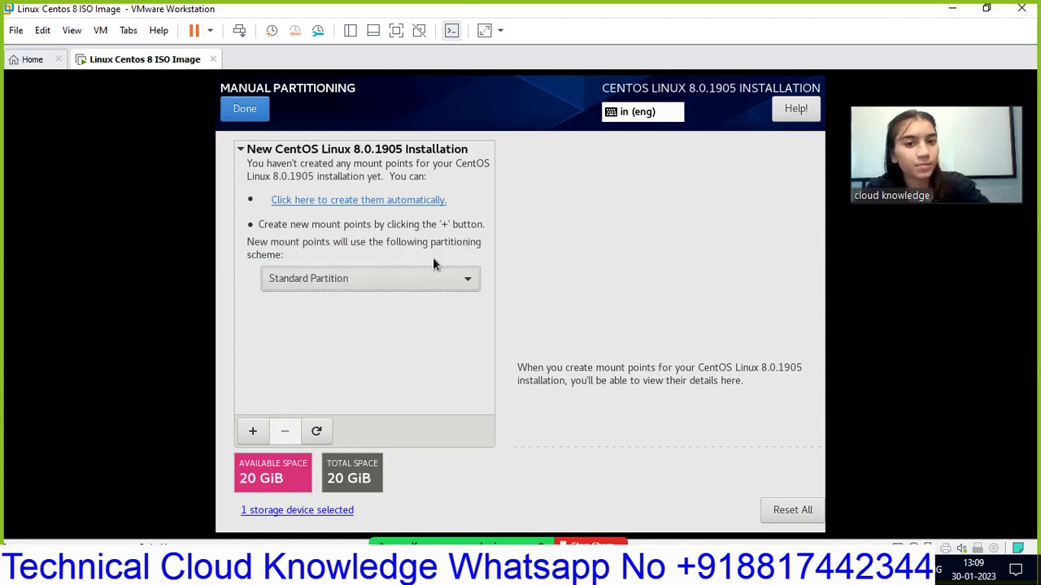
pyautogui.click(253, 432)
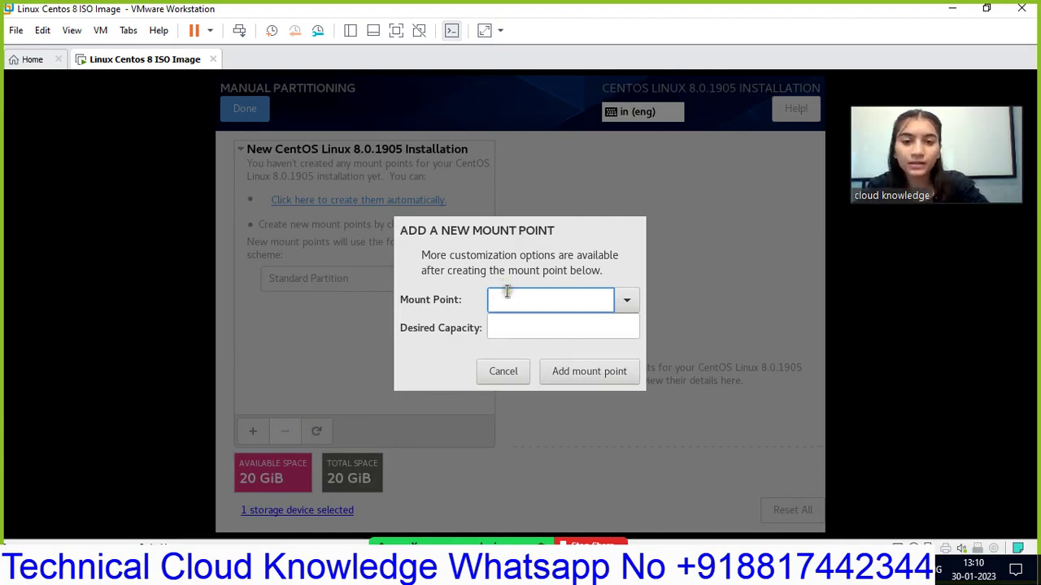
# - Add the / mount point with 20 GB desired capacity, producing an 18.63 GiB xfs sda1
pyautogui.click(629, 300)
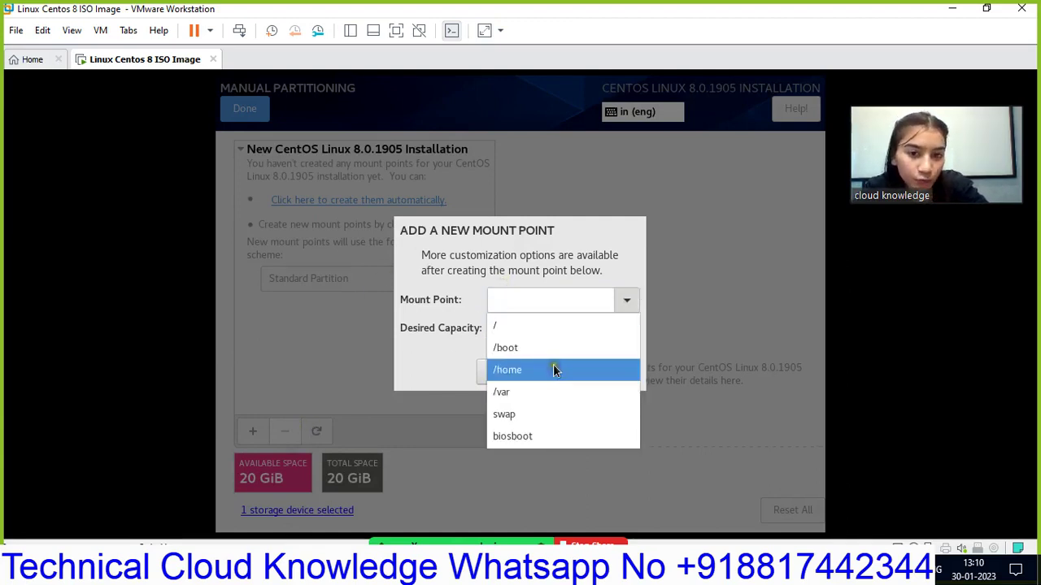
pyautogui.click(562, 328)
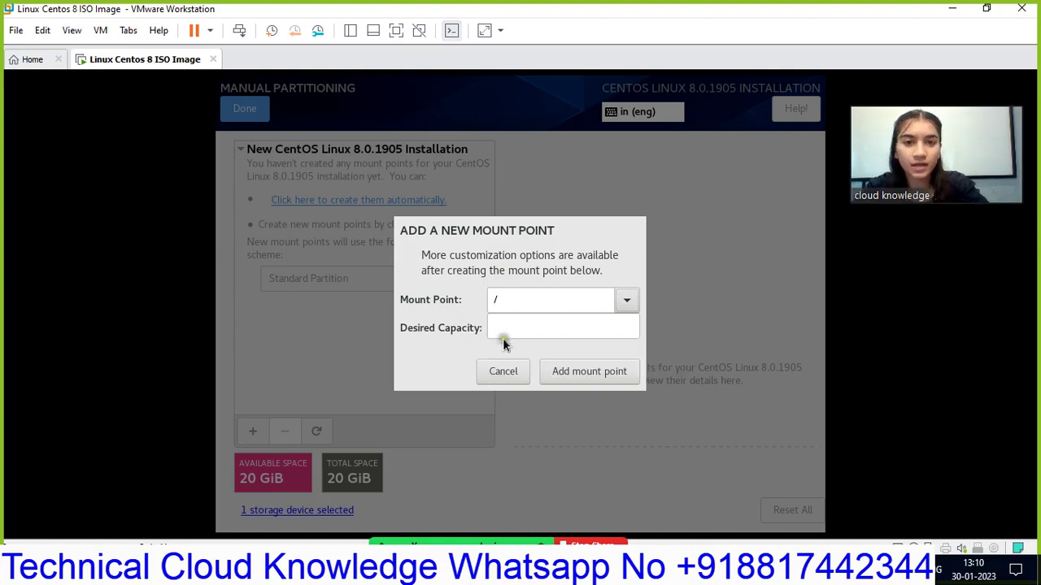
pyautogui.click(508, 326)
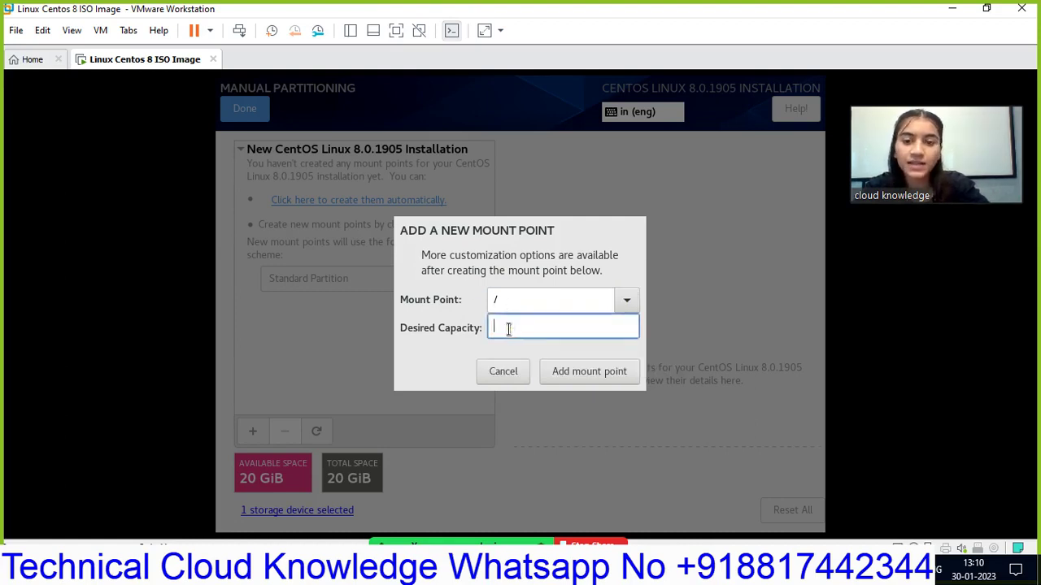
pyautogui.write('20 ')
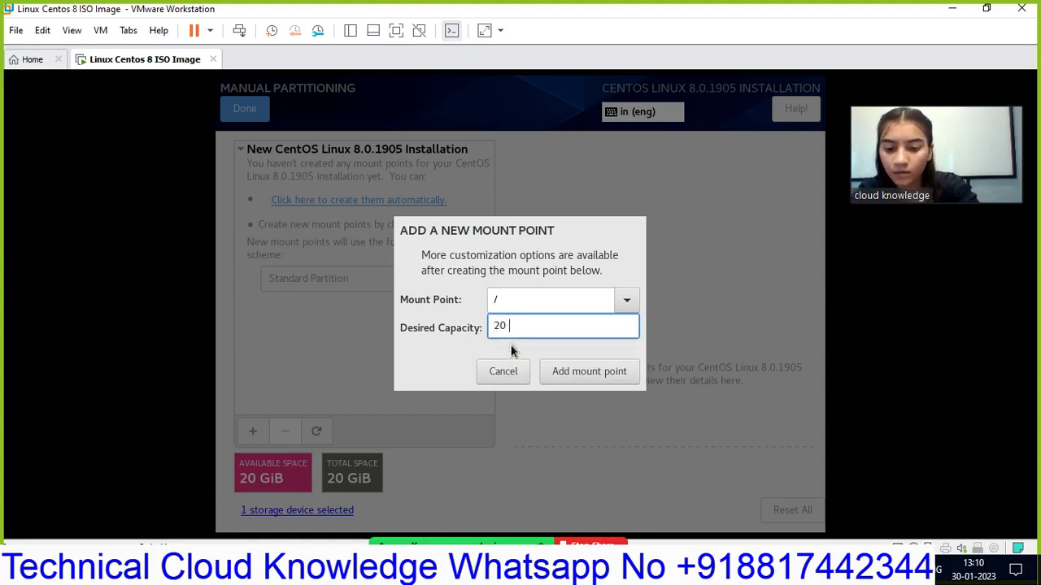
pyautogui.write('GB')
pyautogui.click(569, 376)
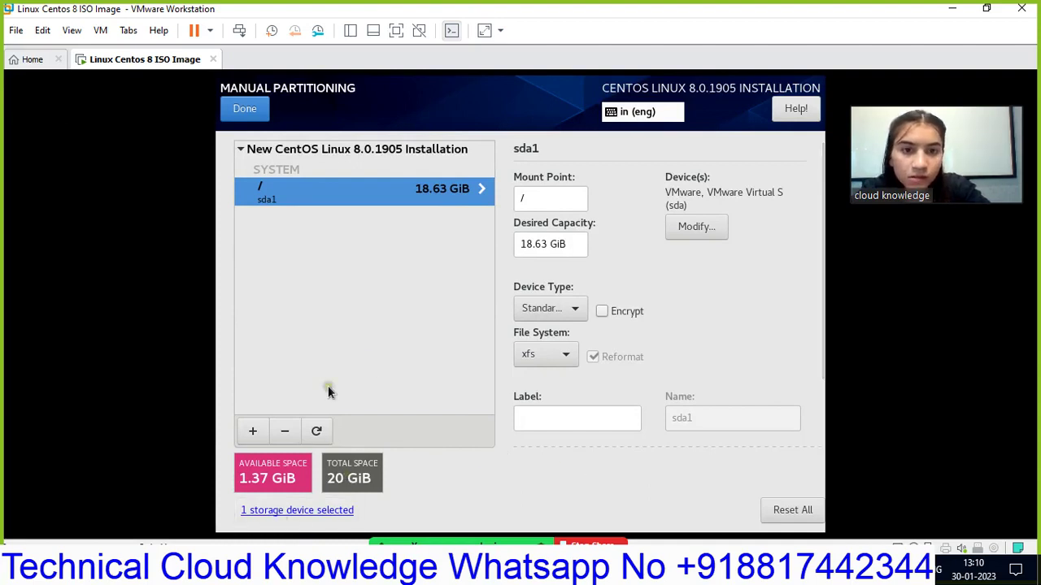
# - Finish partitioning, review the Summary of Changes and accept them
pyautogui.click(243, 113)
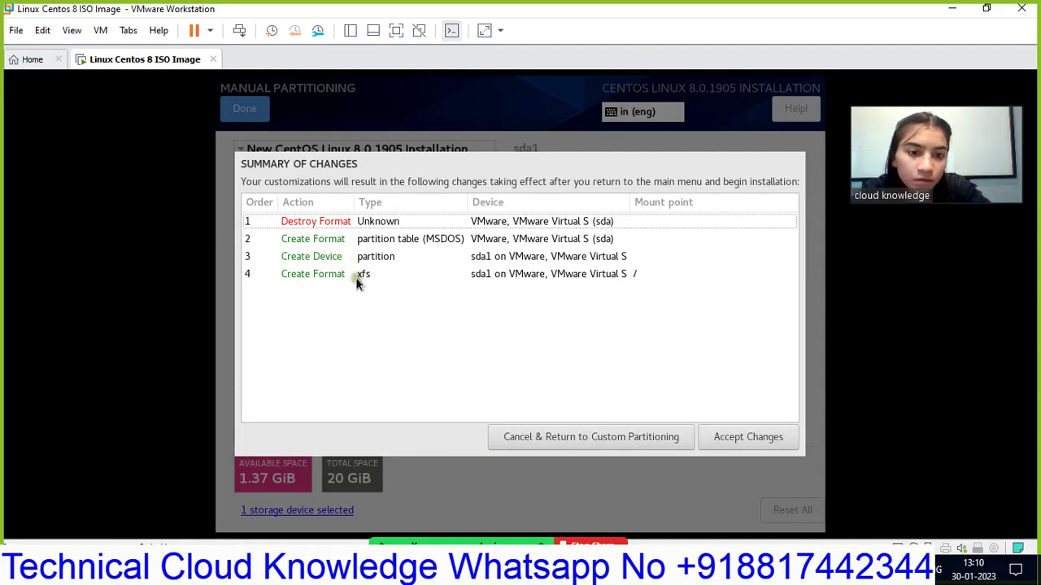
pyautogui.click(730, 433)
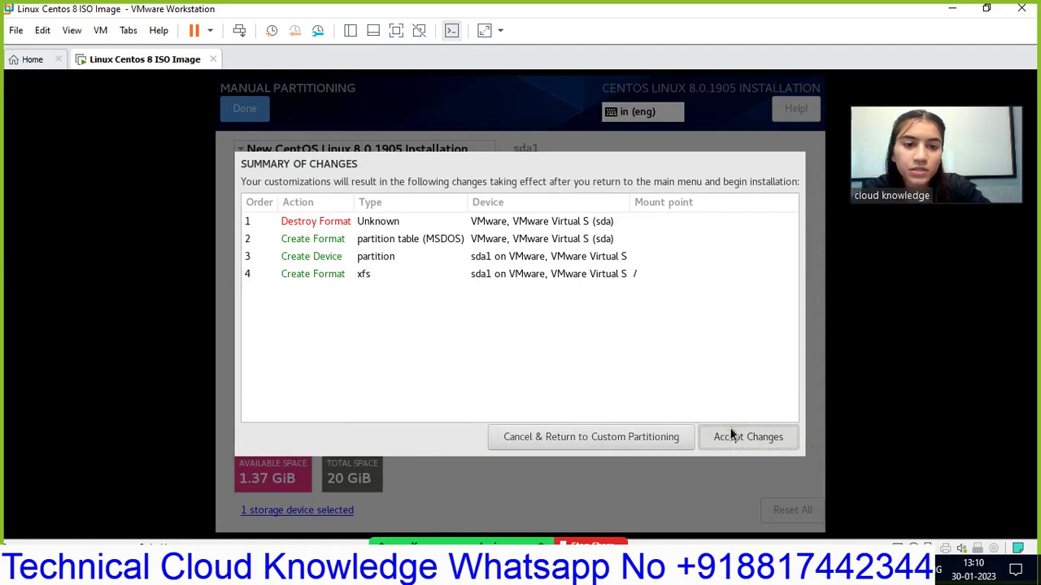
pyautogui.click(725, 440)
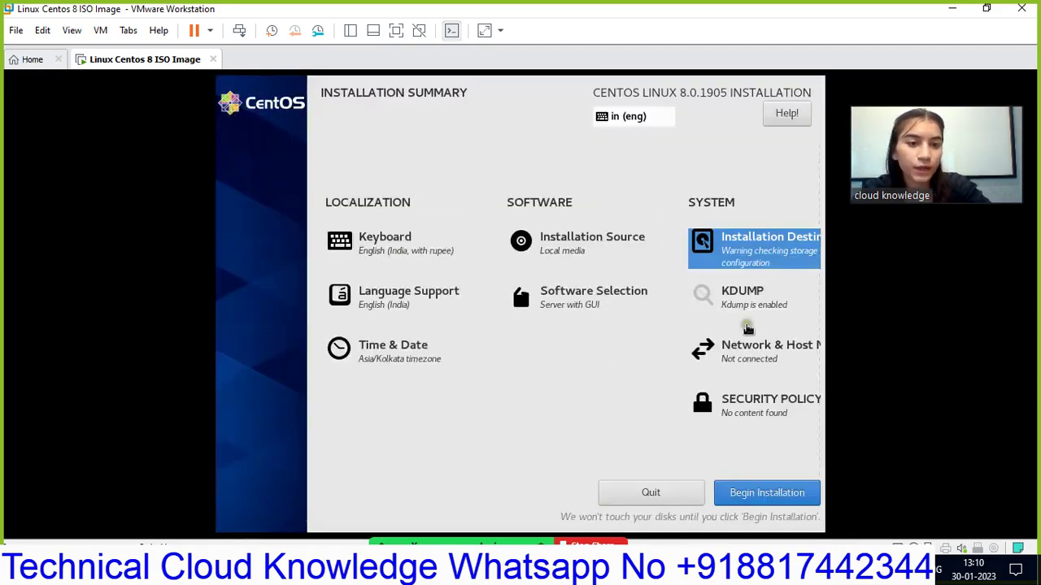
# - Open the Network & Host Name settings from the Installation Summary
pyautogui.click(736, 353)
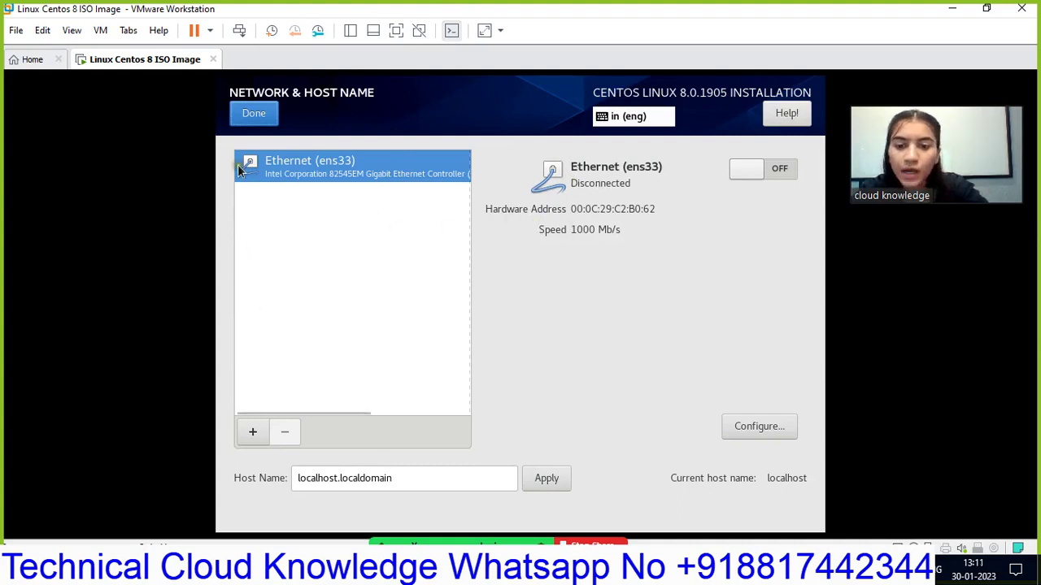
# - Reopen Network & Host Name and clear the existing host name
pyautogui.click(251, 120)
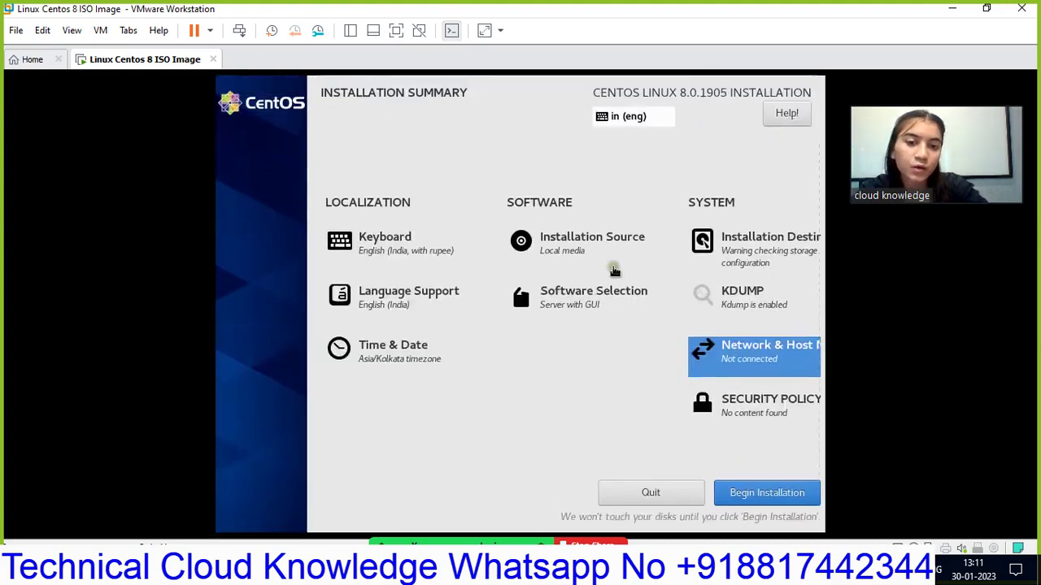
pyautogui.click(713, 356)
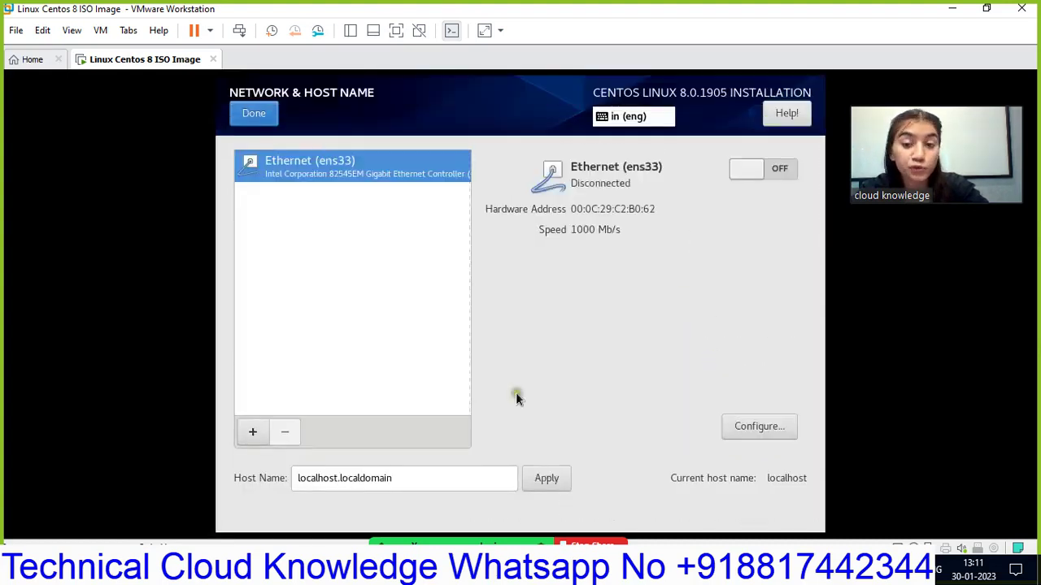
pyautogui.click(416, 474)
pyautogui.hotkey('ctrl', 'a')
pyautogui.press('BackSpace')
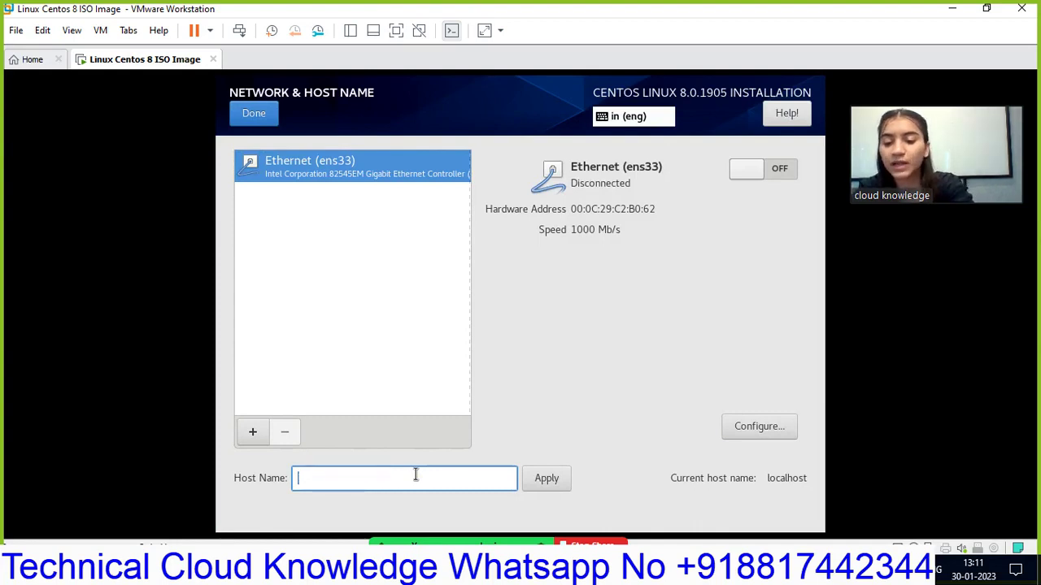
pyautogui.write('www. te')
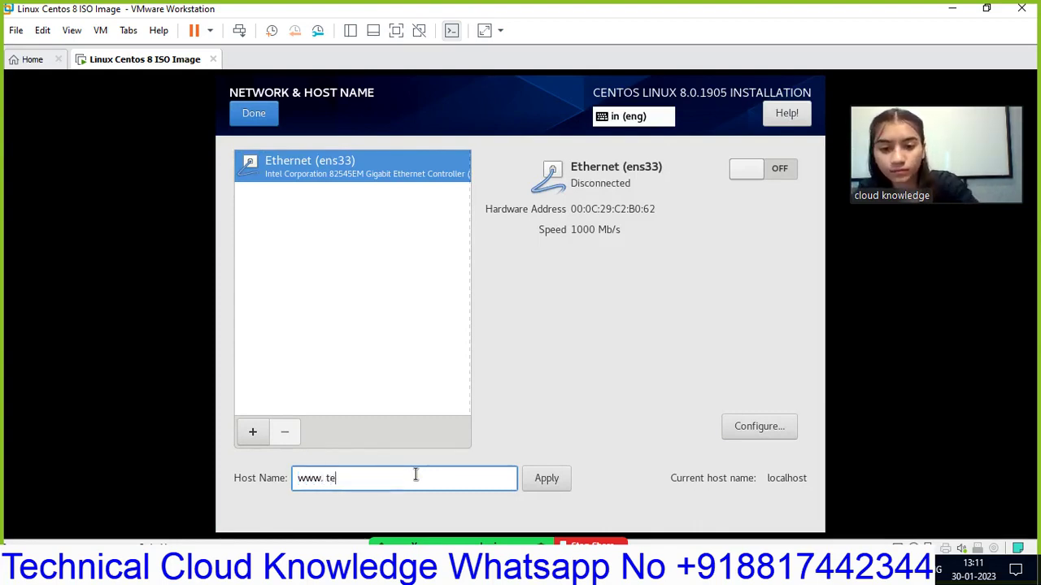
pyautogui.press('BackSpace')
pyautogui.press('BackSpace')
pyautogui.press('BackSpace')
pyautogui.write('tec hn')
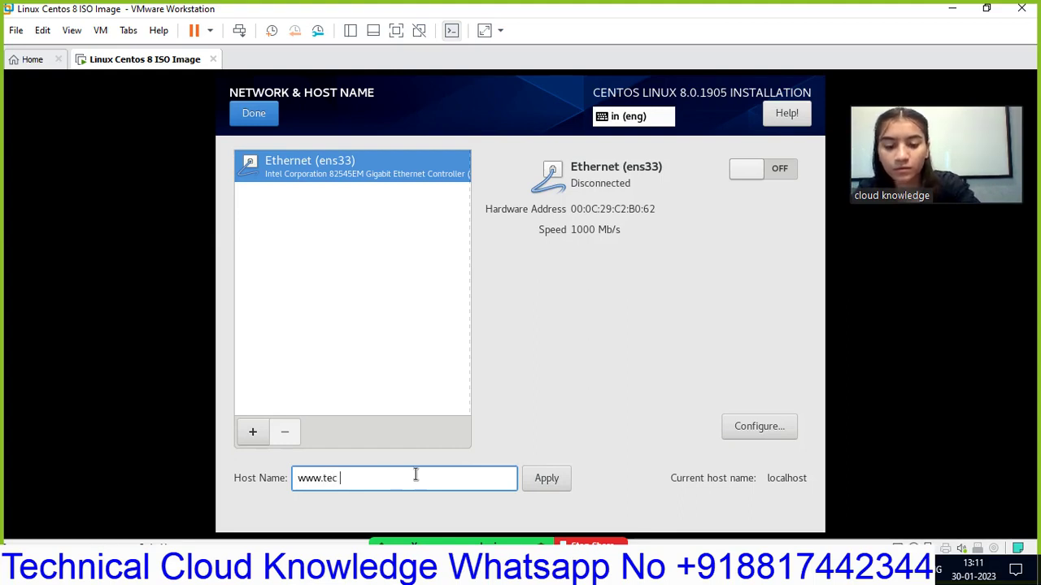
pyautogui.press('BackSpace')
pyautogui.press('BackSpace')
pyautogui.press('BackSpace')
pyautogui.press('BackSpace')
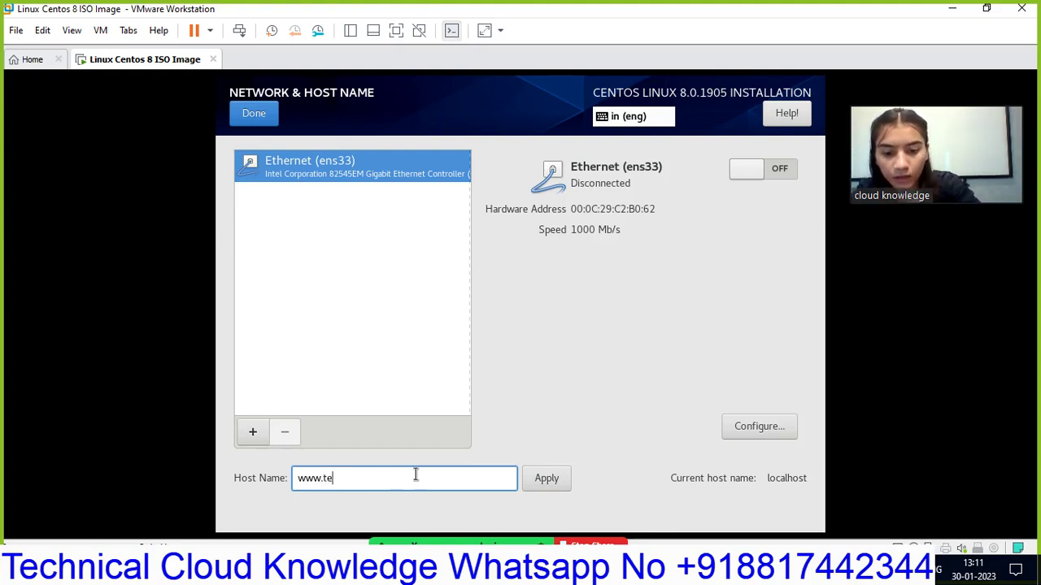
pyautogui.write('h')
pyautogui.press('BackSpace')
pyautogui.write('ch')
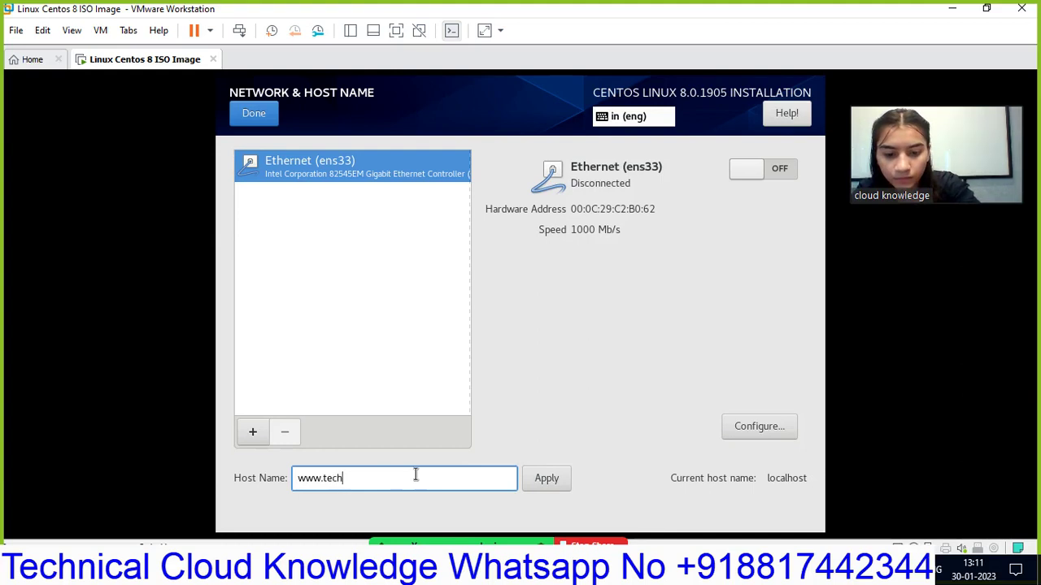
pyautogui.write('nicalclo')
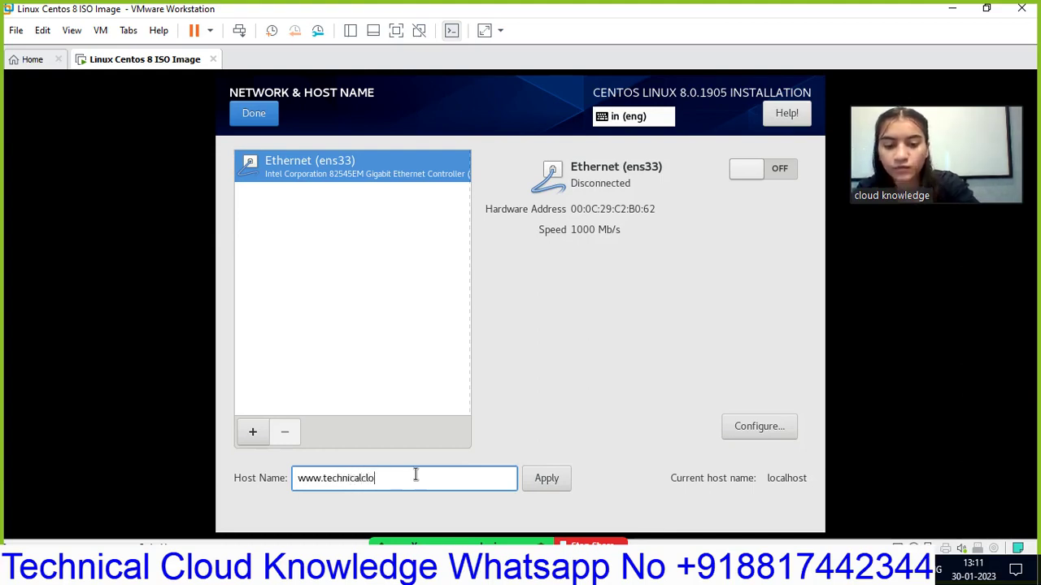
pyautogui.write('udknowle')
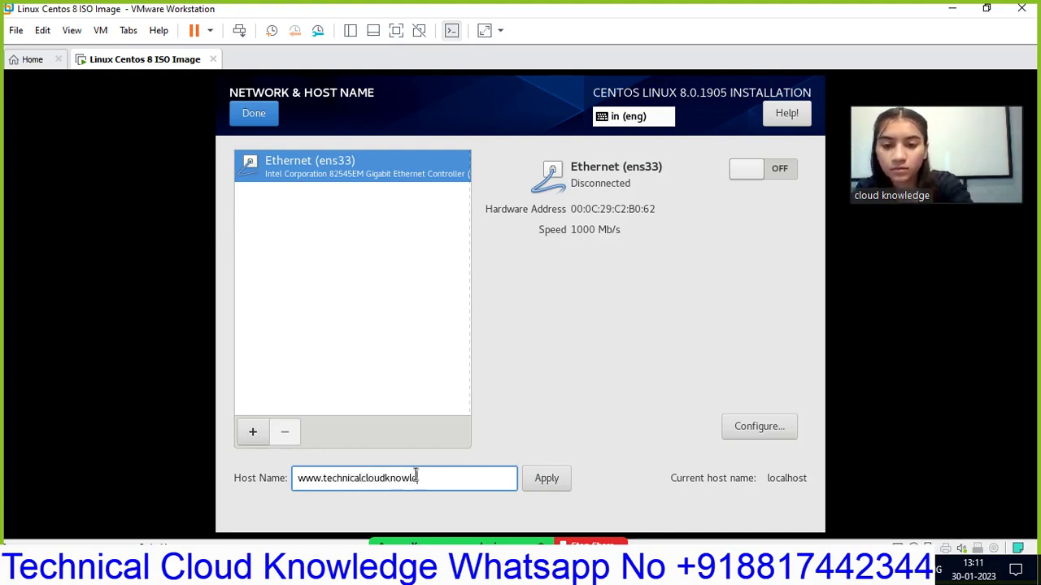
pyautogui.write('dge')
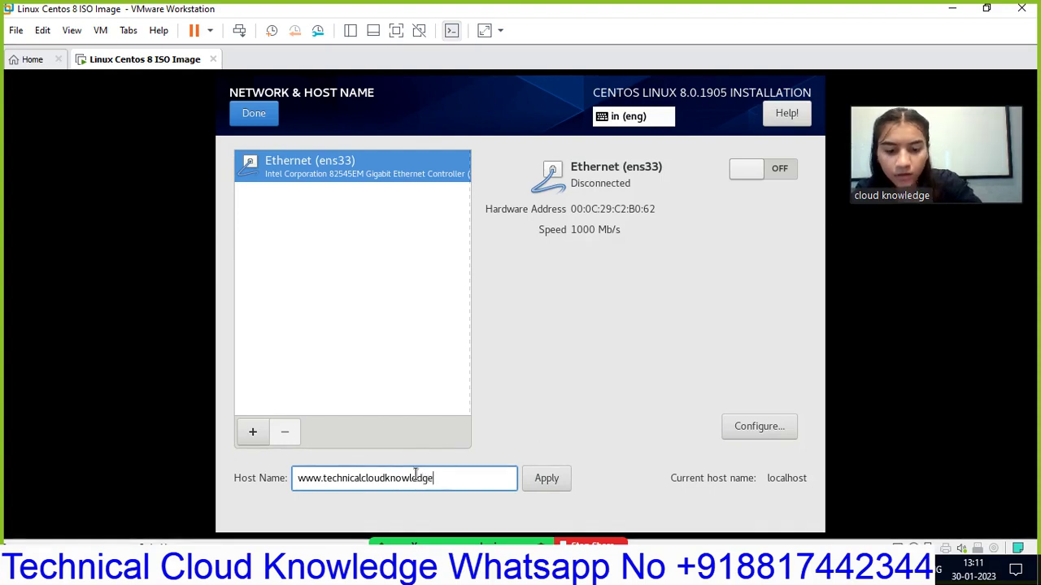
pyautogui.write('.com')
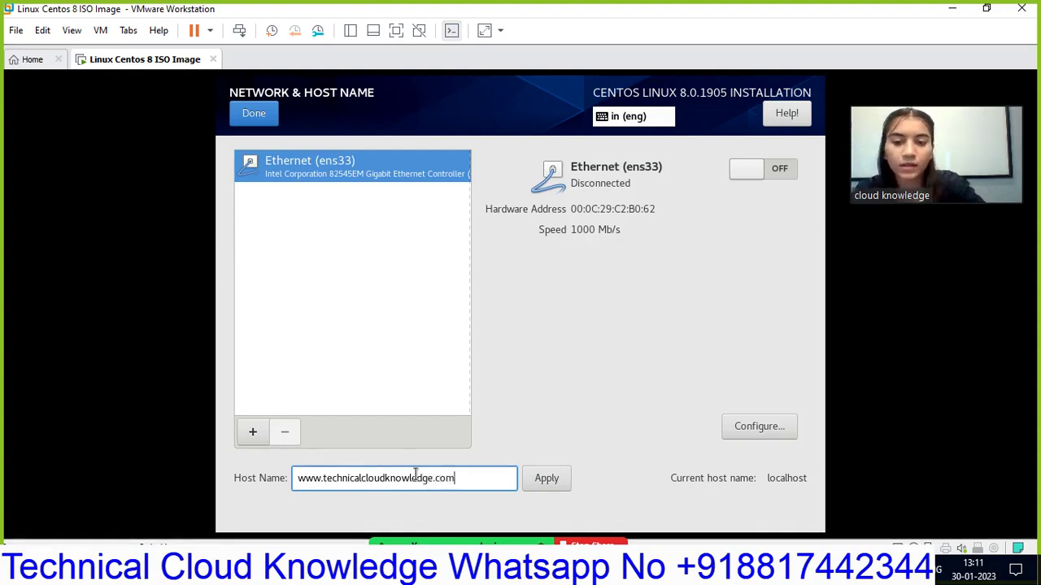
pyautogui.click(543, 480)
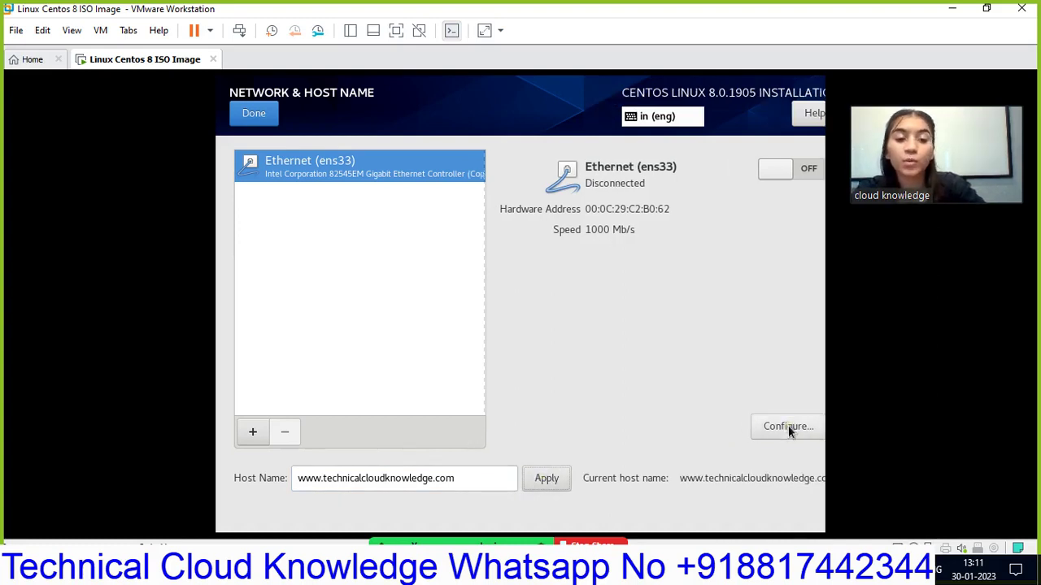
pyautogui.click(253, 118)
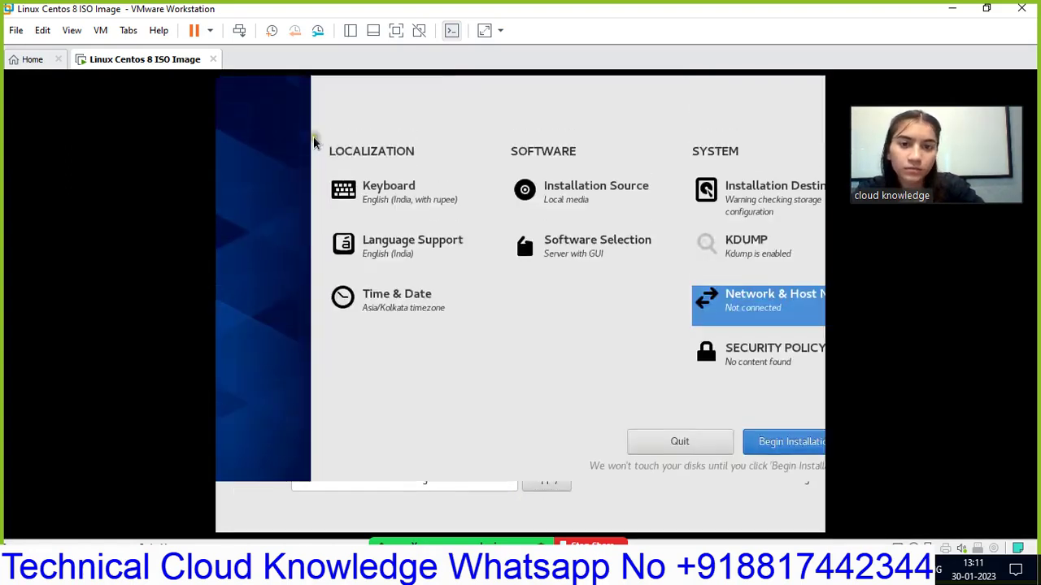
# - Leave Security Policy unchanged and begin the CentOS installation
pyautogui.click(731, 406)
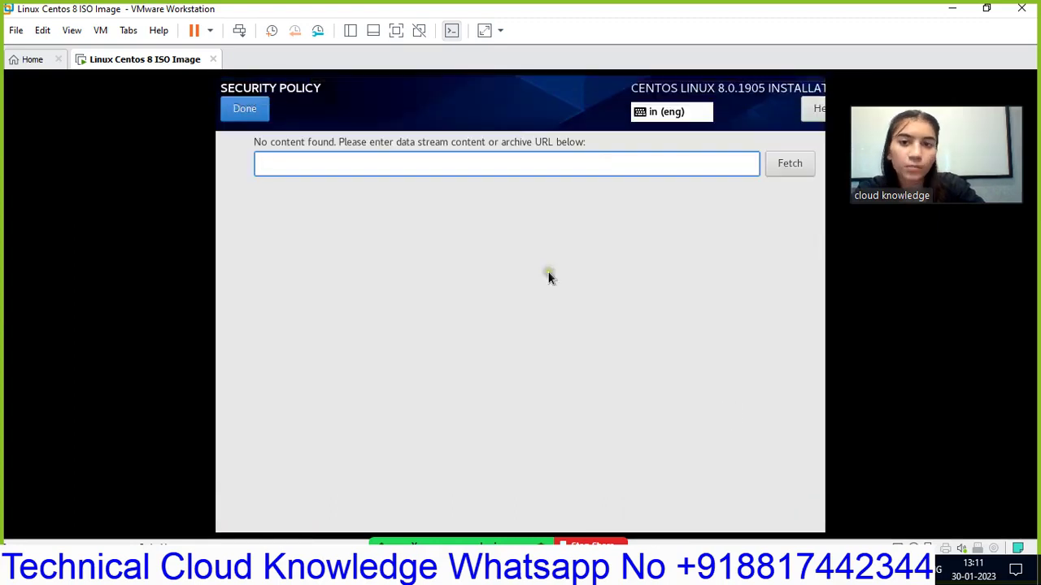
pyautogui.click(242, 110)
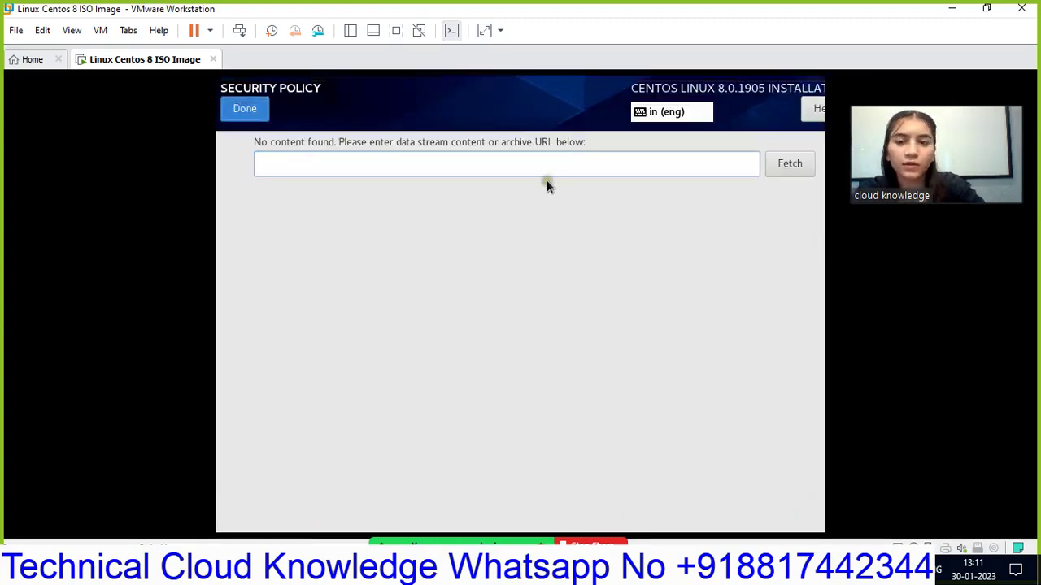
pyautogui.click(245, 104)
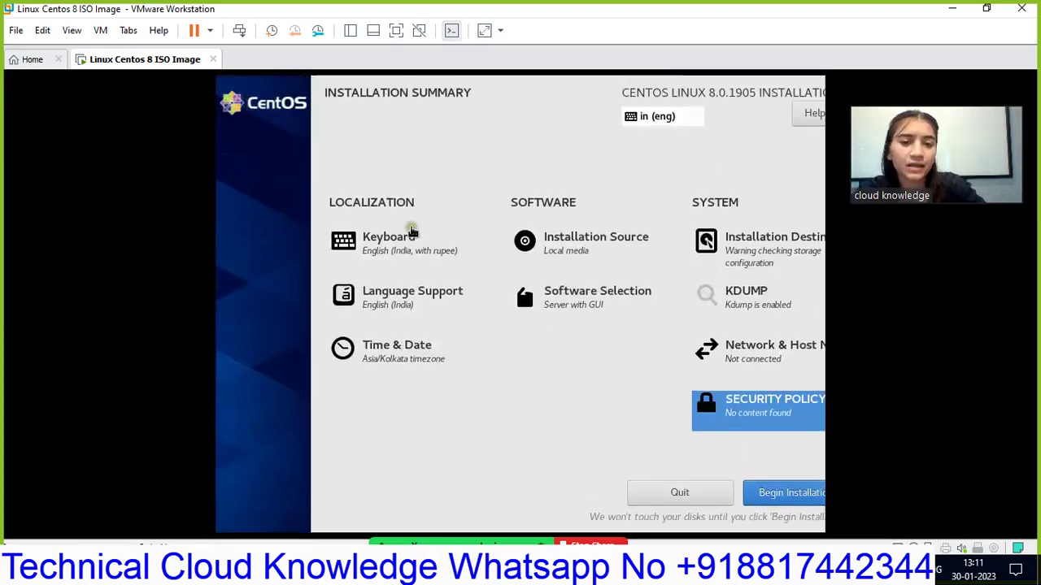
pyautogui.click(798, 496)
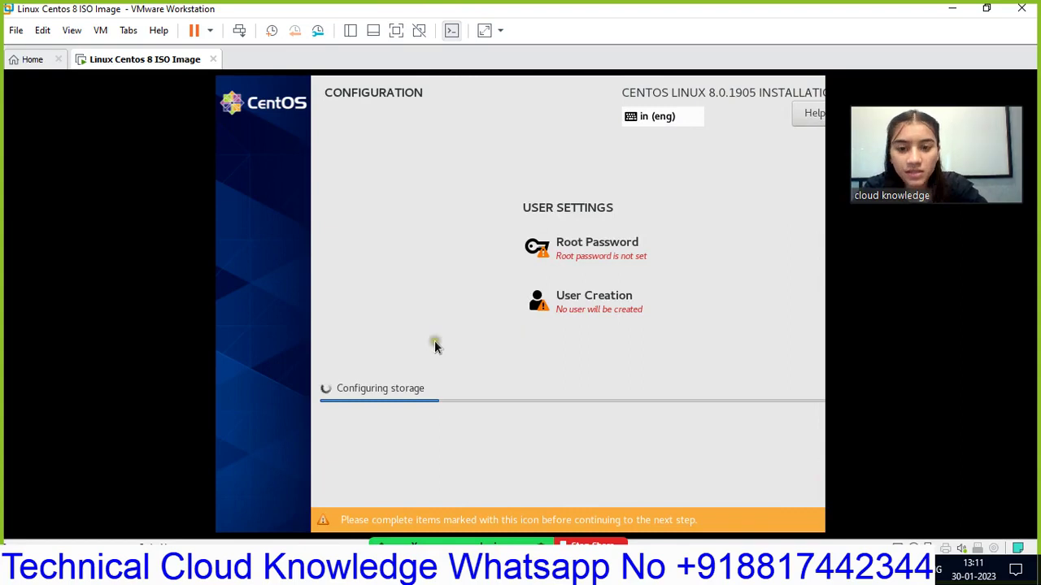
pyautogui.click(449, 33)
pyautogui.click(451, 33)
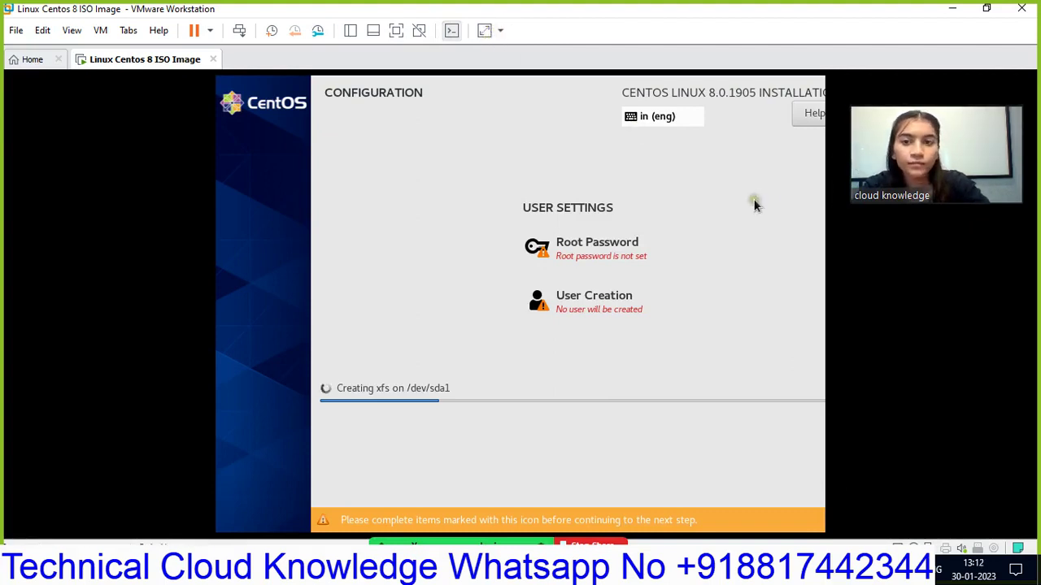
# - Turn on Free Stretch for the guest display and select User Creation
pyautogui.click(484, 31)
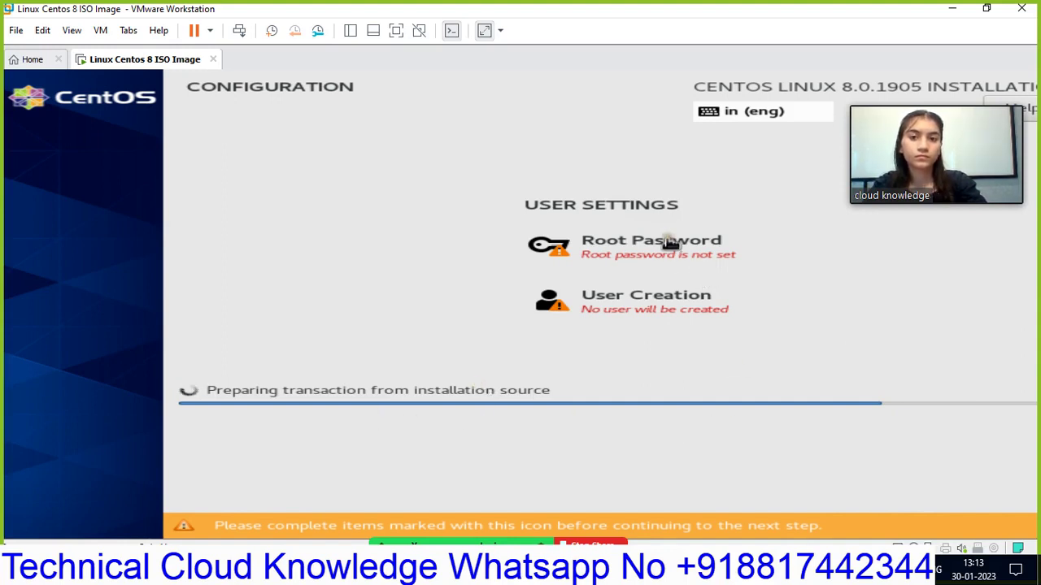
pyautogui.click(718, 377)
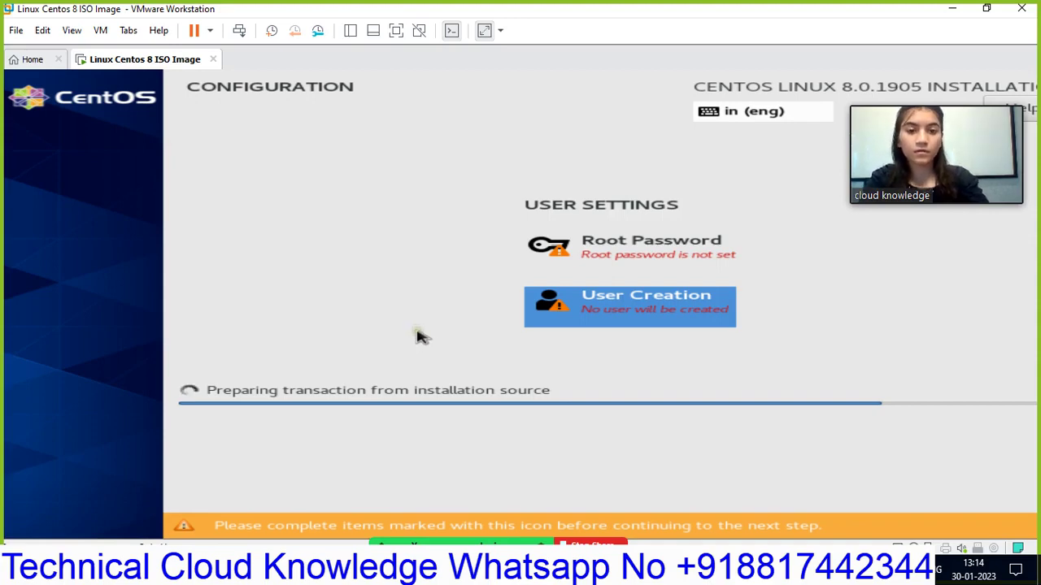
# - Exit Create User without adding a user, restore native display size, open Root Password
pyautogui.press('Return')
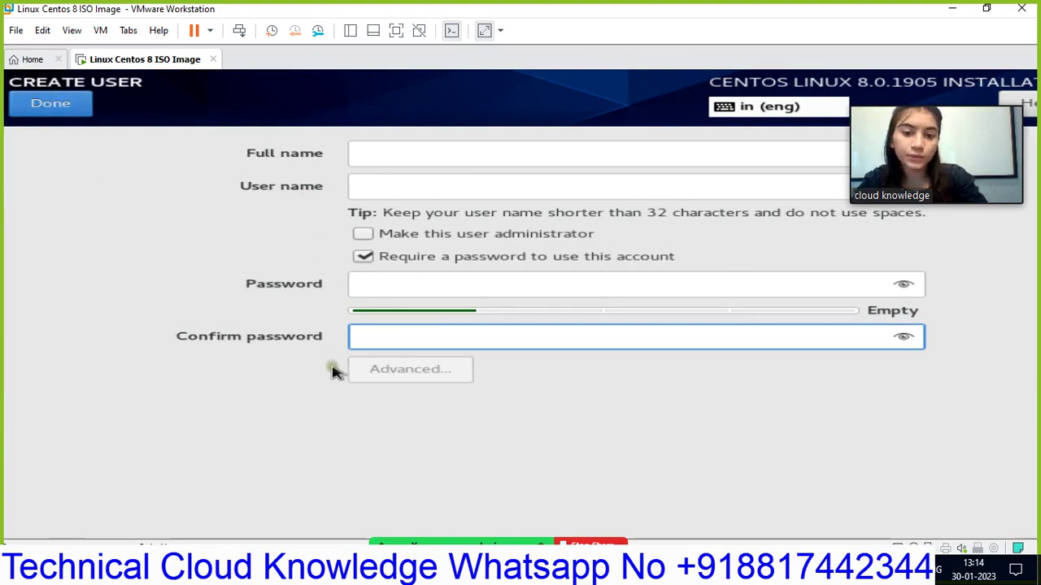
pyautogui.click(484, 31)
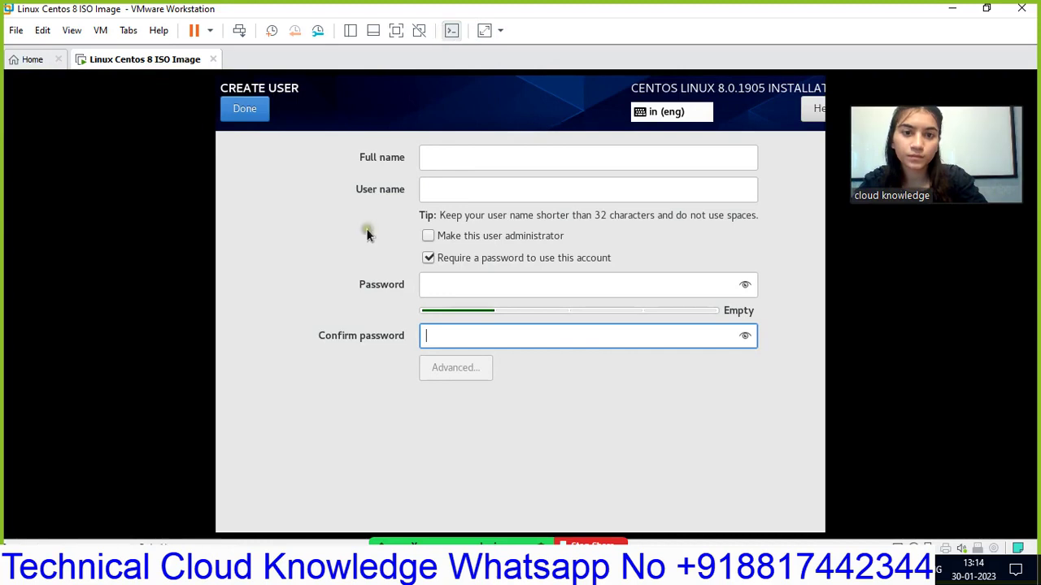
pyautogui.click(244, 110)
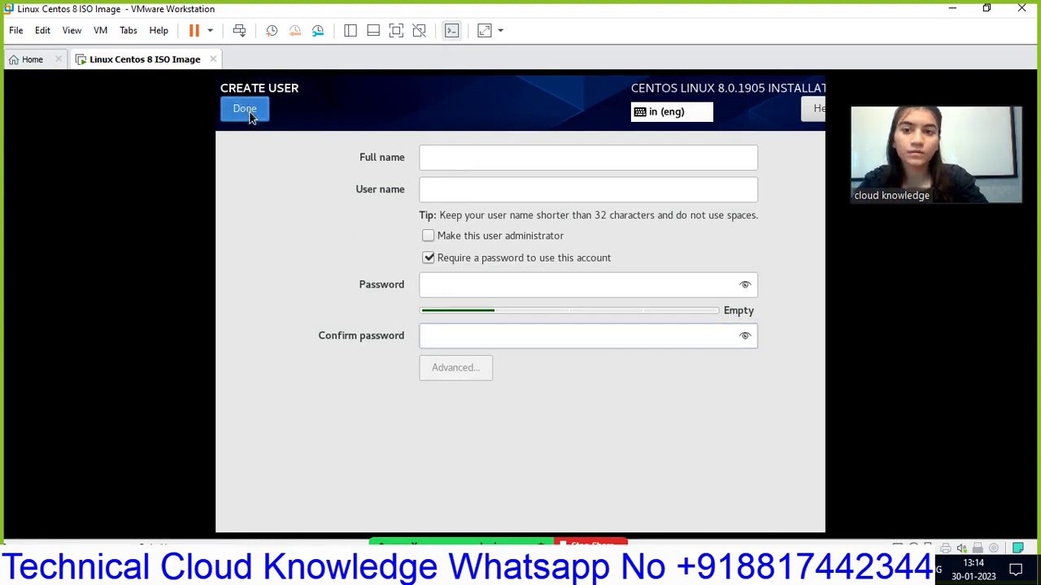
pyautogui.click(556, 253)
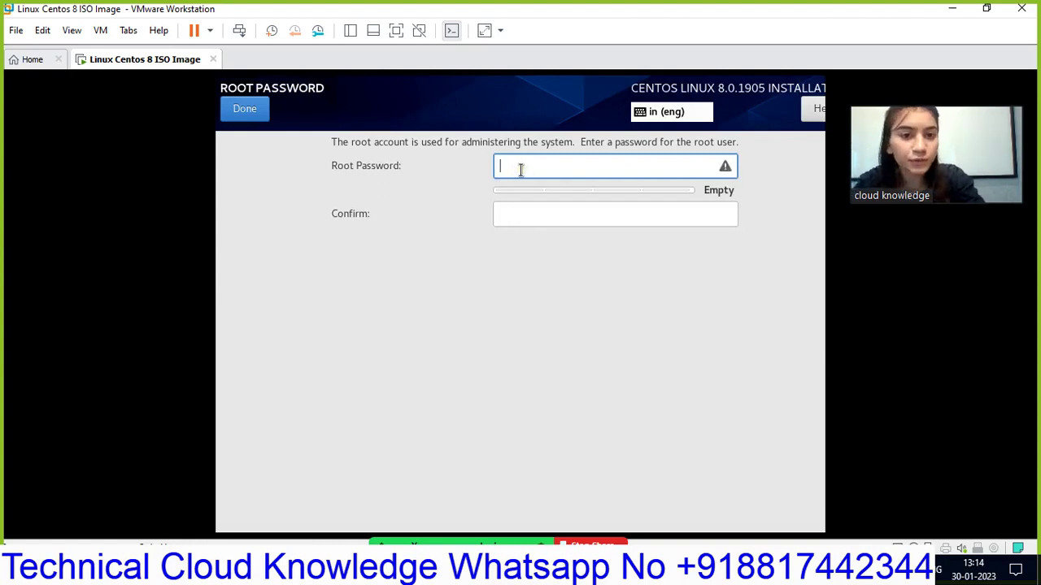
# - Type a root password and enter it again in the Confirm field
pyautogui.write('r')
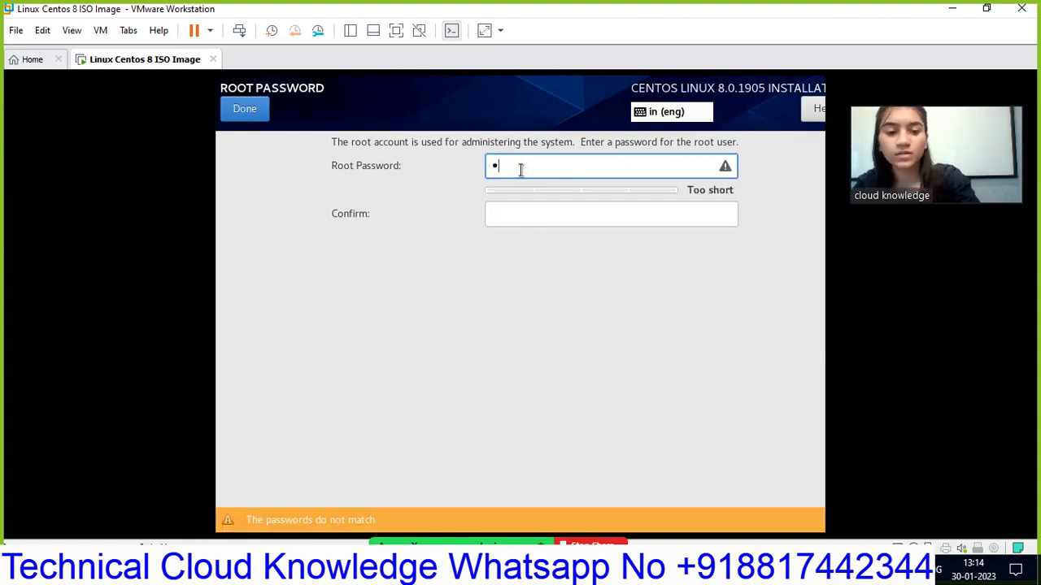
pyautogui.press('BackSpace')
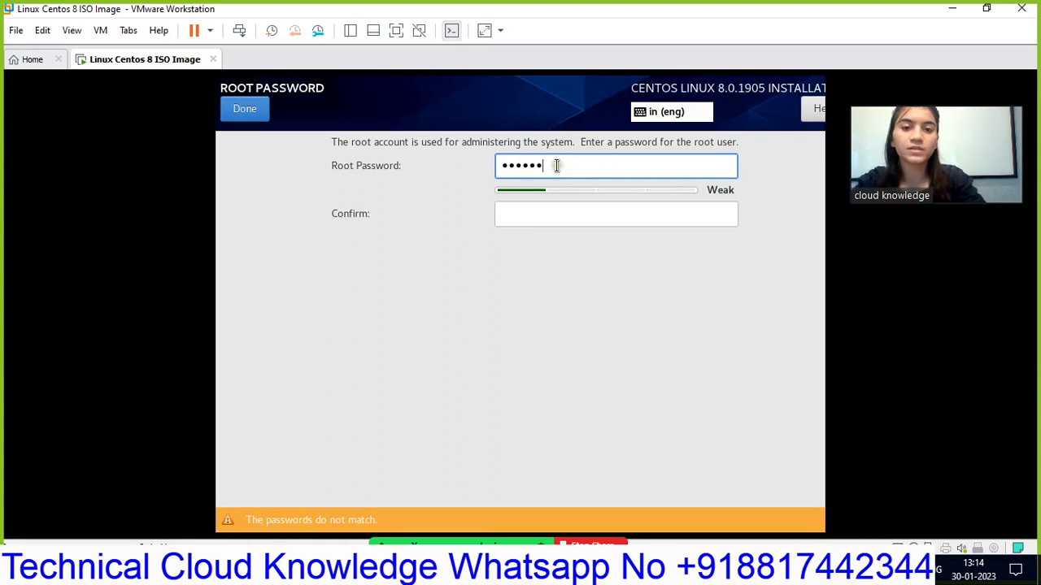
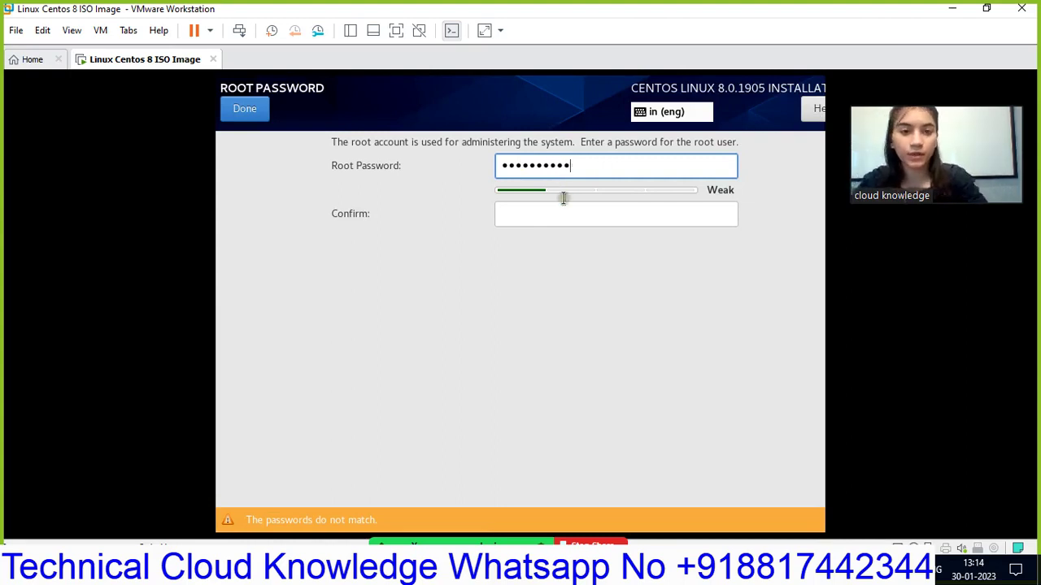
pyautogui.click(592, 213)
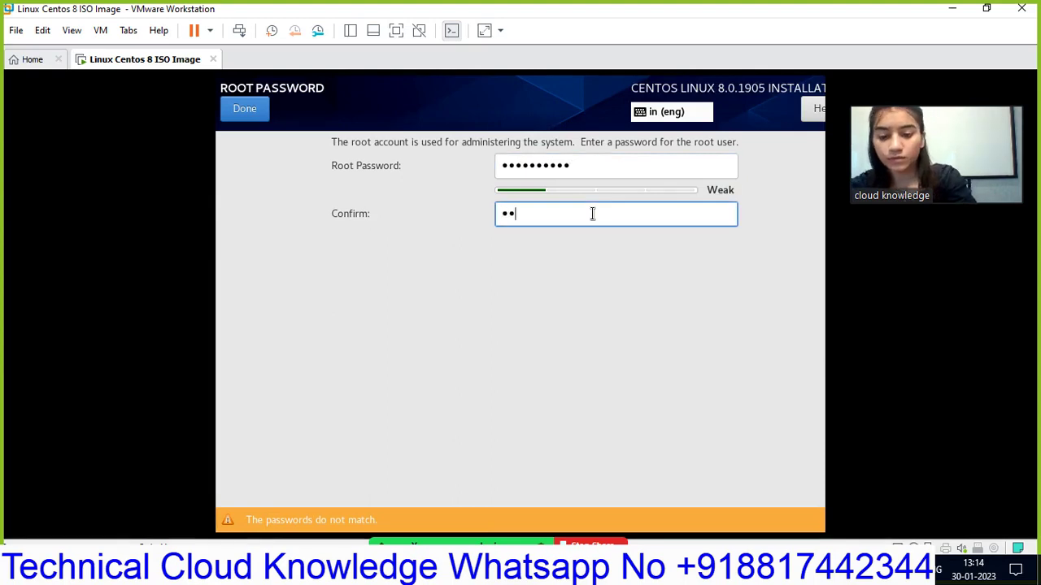
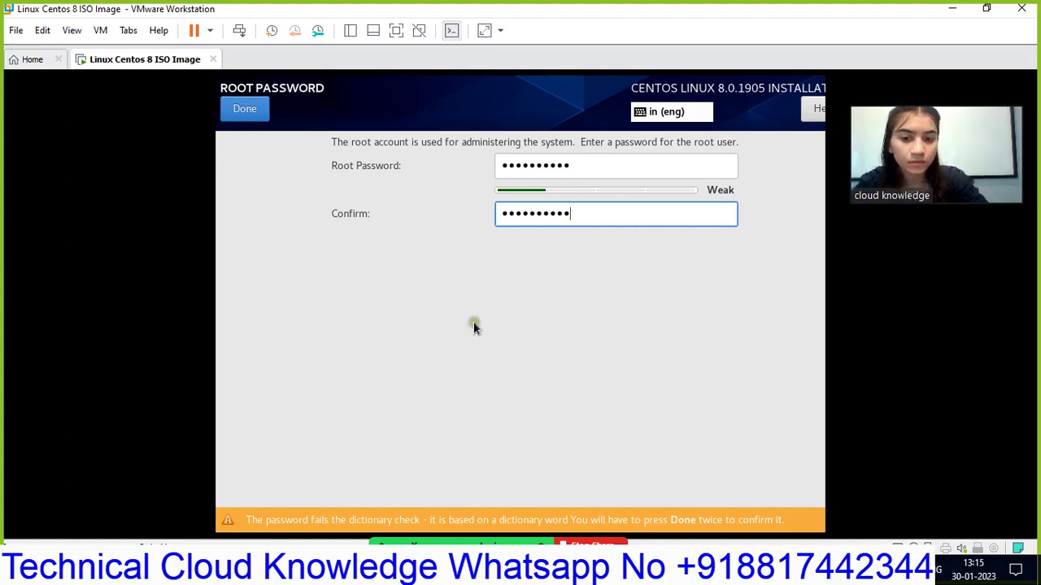
# - After the weak-password warning, clear the Root Password field
pyautogui.click(578, 166)
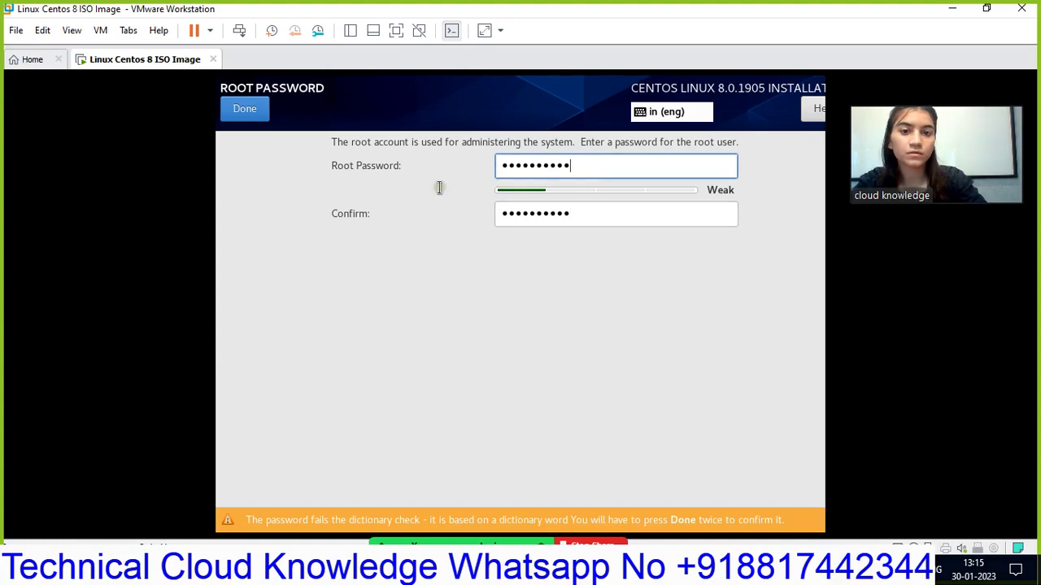
pyautogui.click(257, 111)
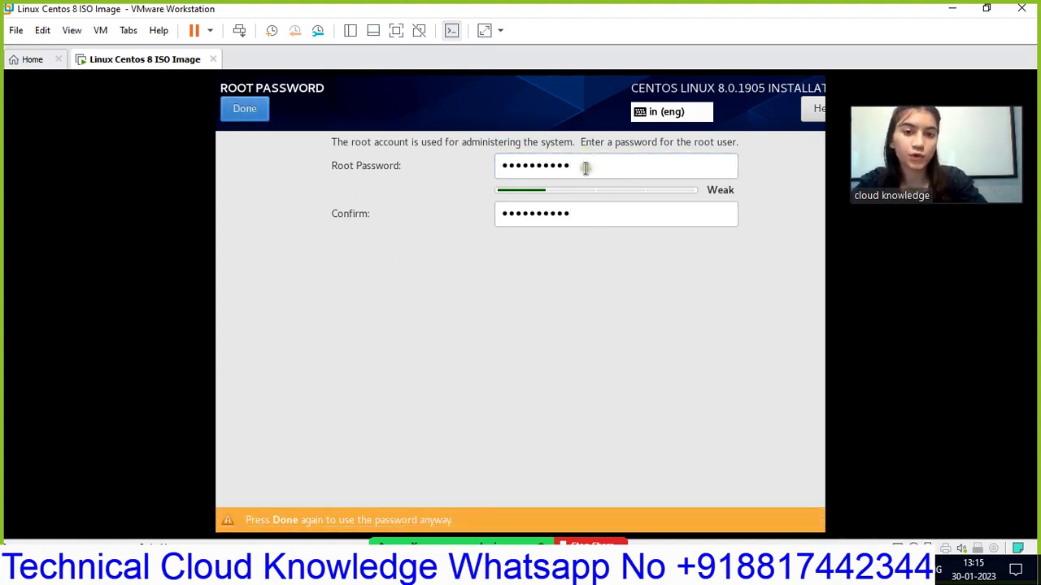
pyautogui.moveTo(585, 168); pyautogui.dragTo(485, 176)
pyautogui.press('BackSpace')
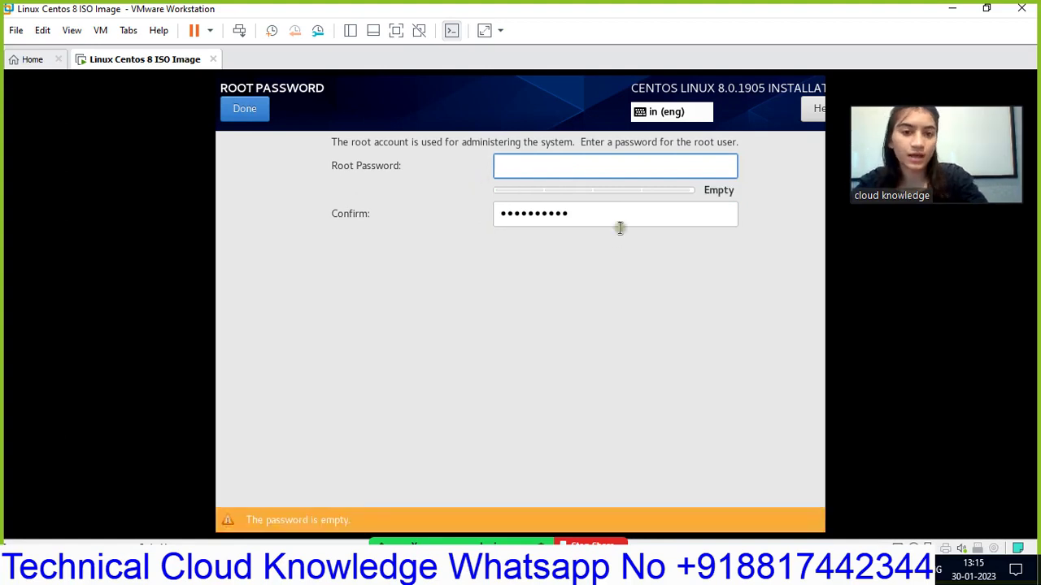
# - Clear the Confirm field and the retyped Root Password field
pyautogui.click(548, 214)
pyautogui.moveTo(584, 210); pyautogui.dragTo(490, 214)
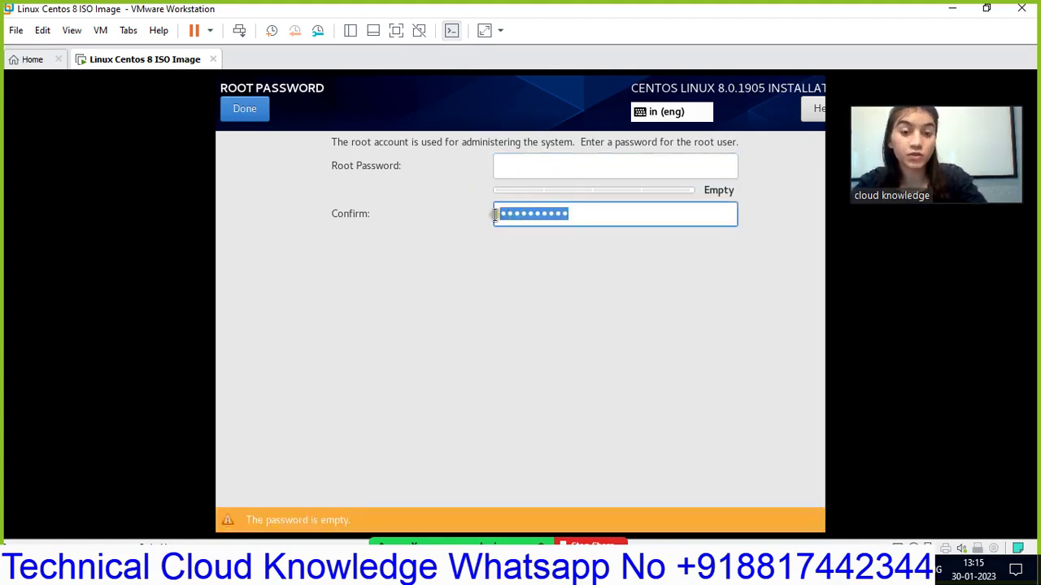
pyautogui.press('BackSpace')
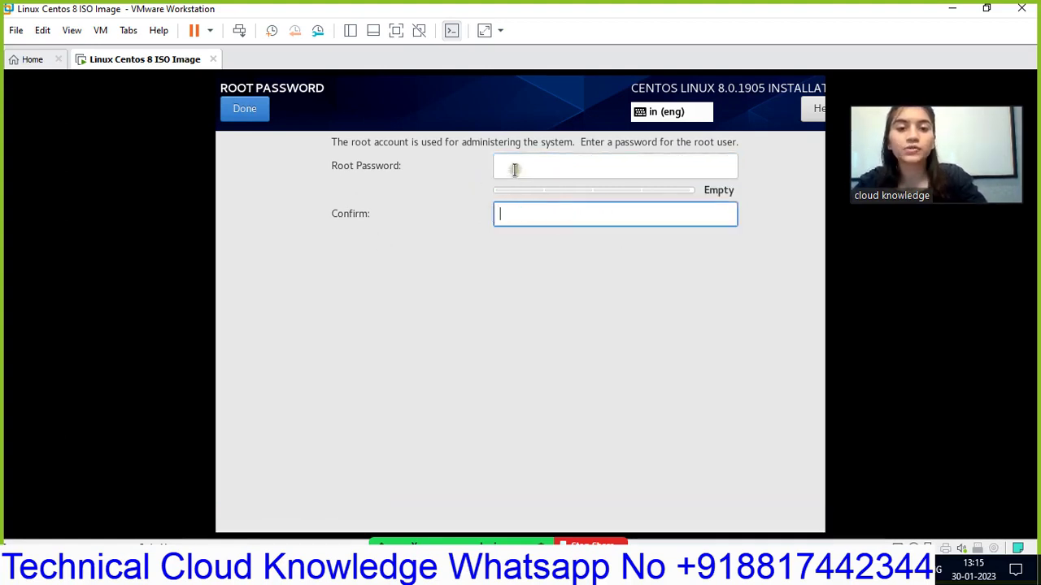
pyautogui.click(515, 168)
pyautogui.write('•')
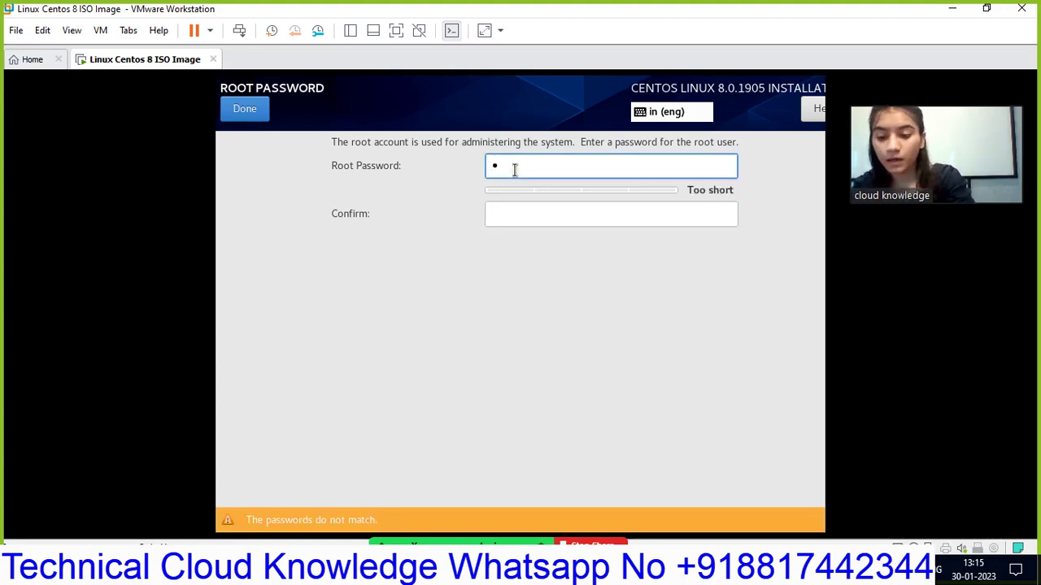
pyautogui.write('••••••')
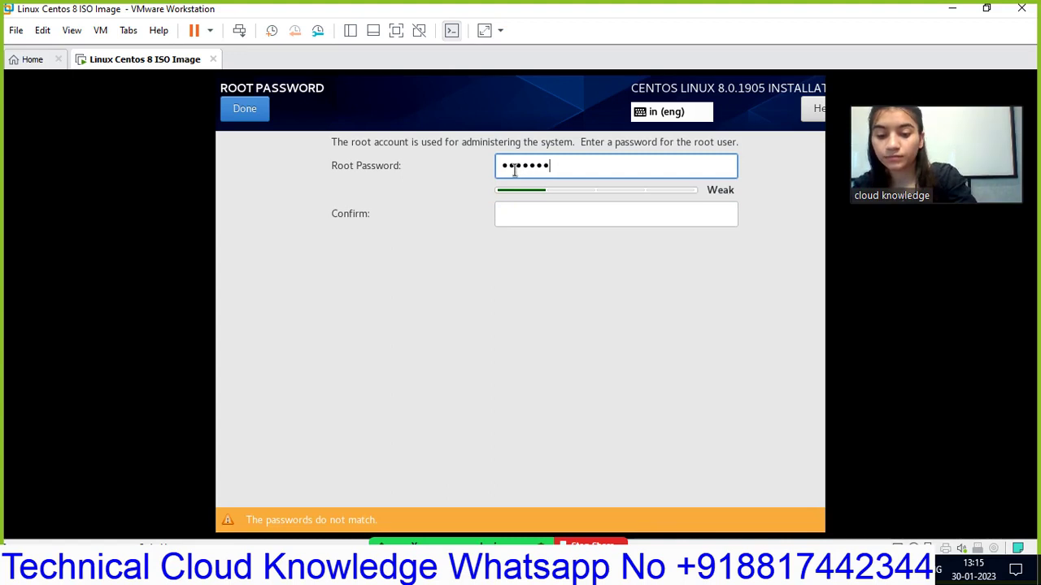
pyautogui.write('•••')
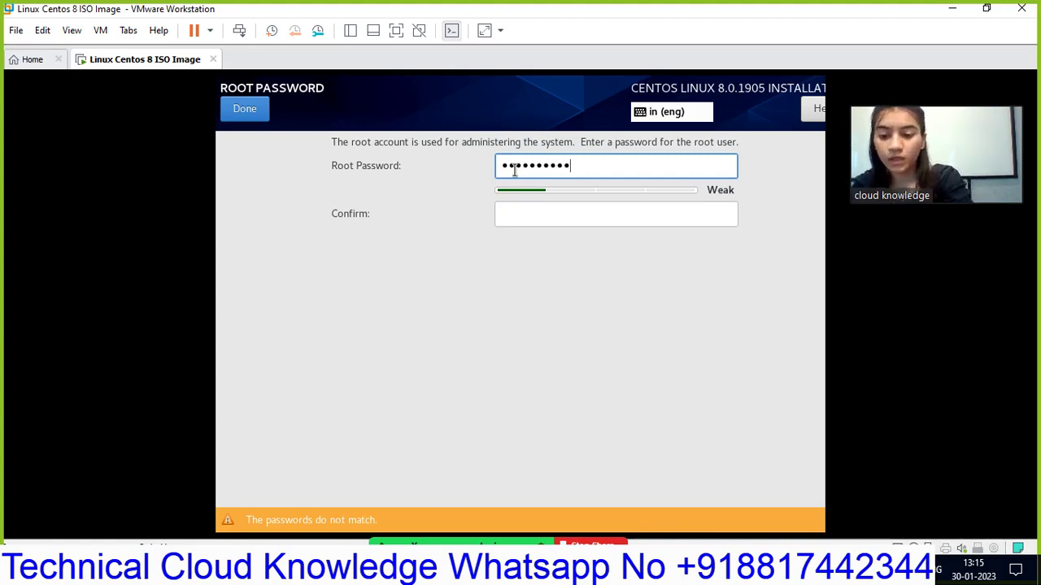
pyautogui.write('•')
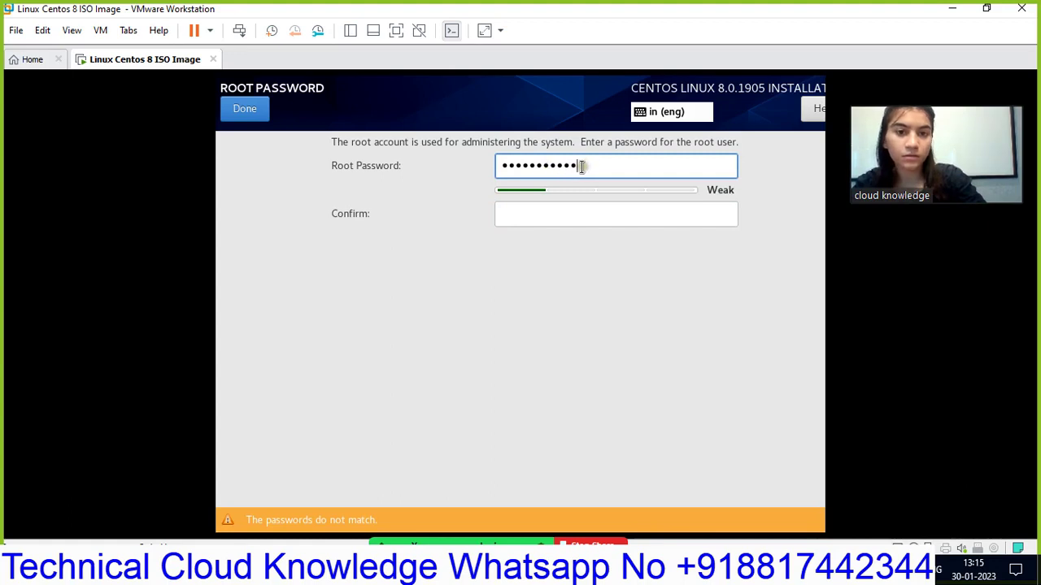
pyautogui.moveTo(581, 167); pyautogui.dragTo(499, 169)
pyautogui.press('BackSpace')
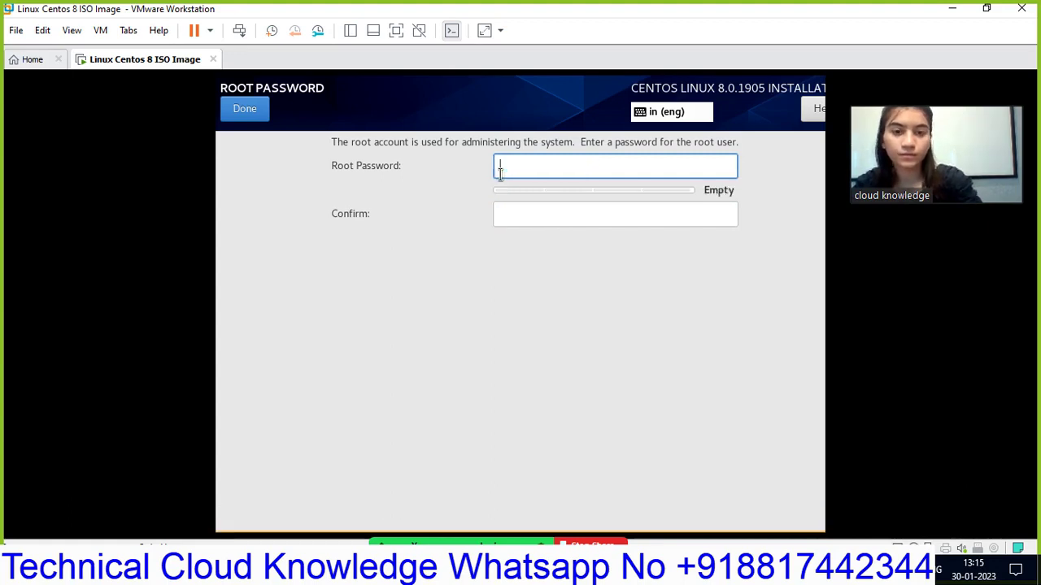
# - Enter a matching 12-character root password in both fields and finish with Done
pyautogui.write('•••')
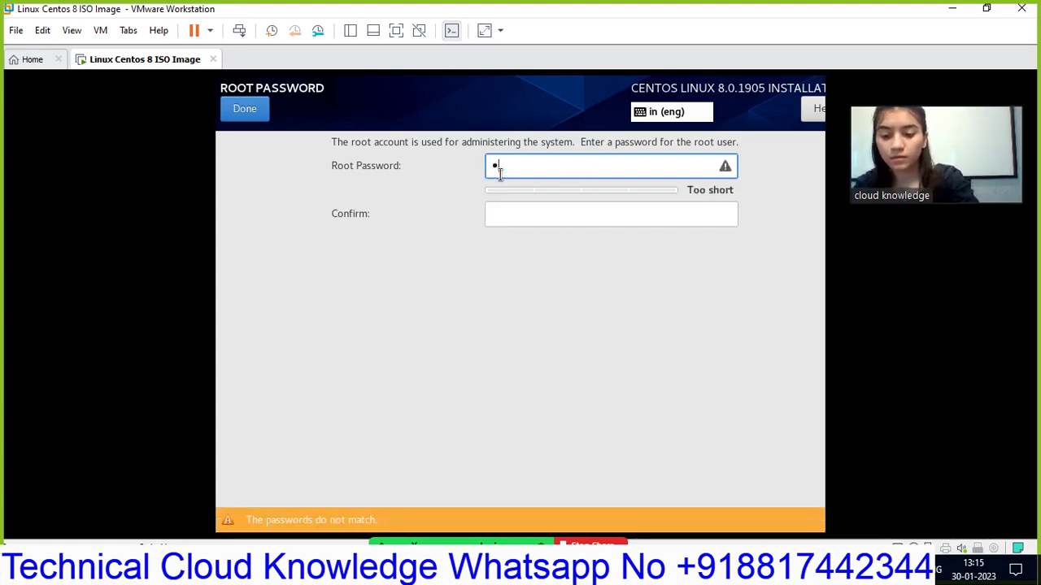
pyautogui.write('••••••')
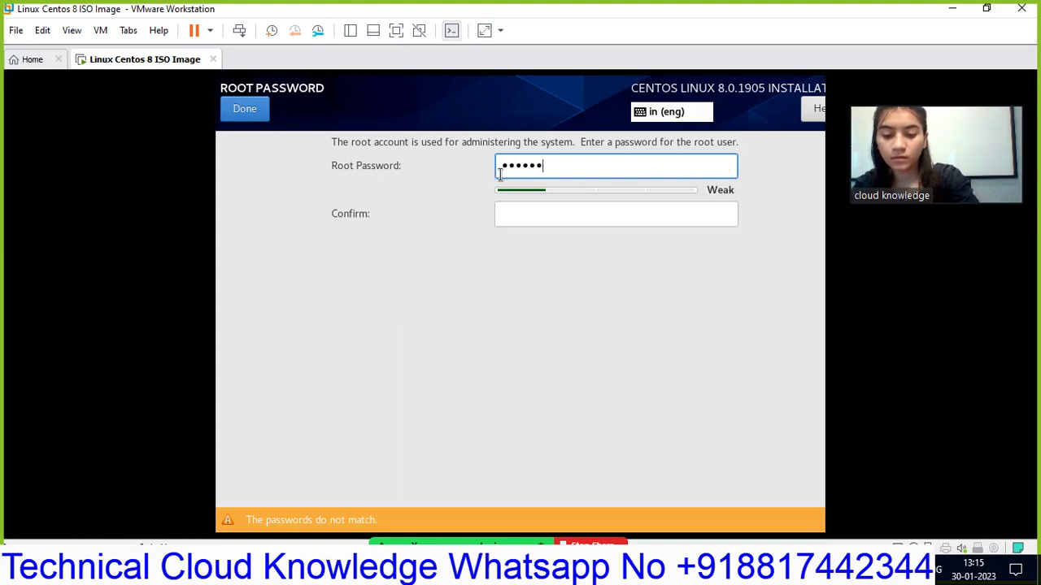
pyautogui.write('•••')
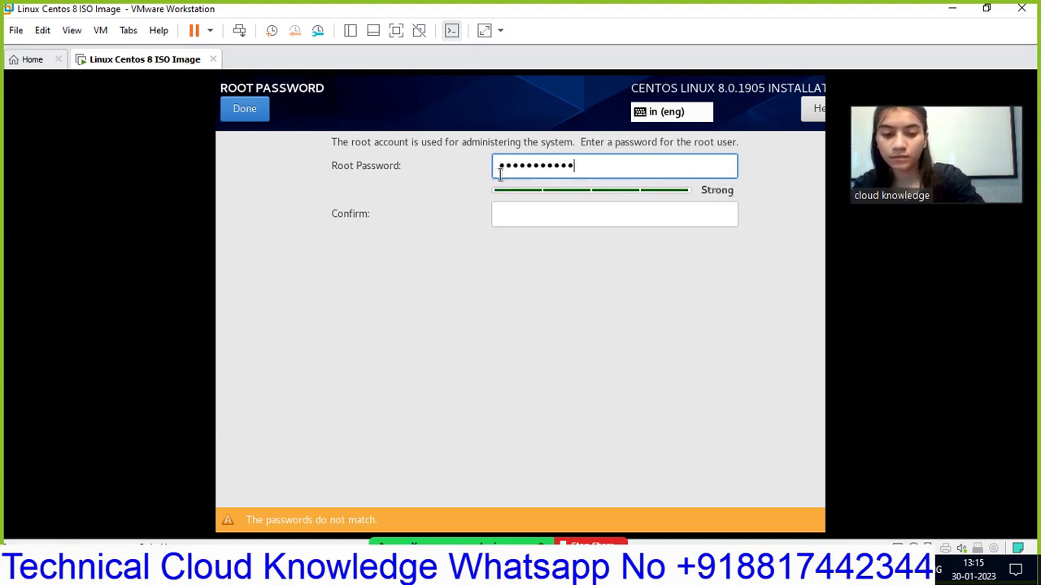
pyautogui.click(579, 215)
pyautogui.write('•')
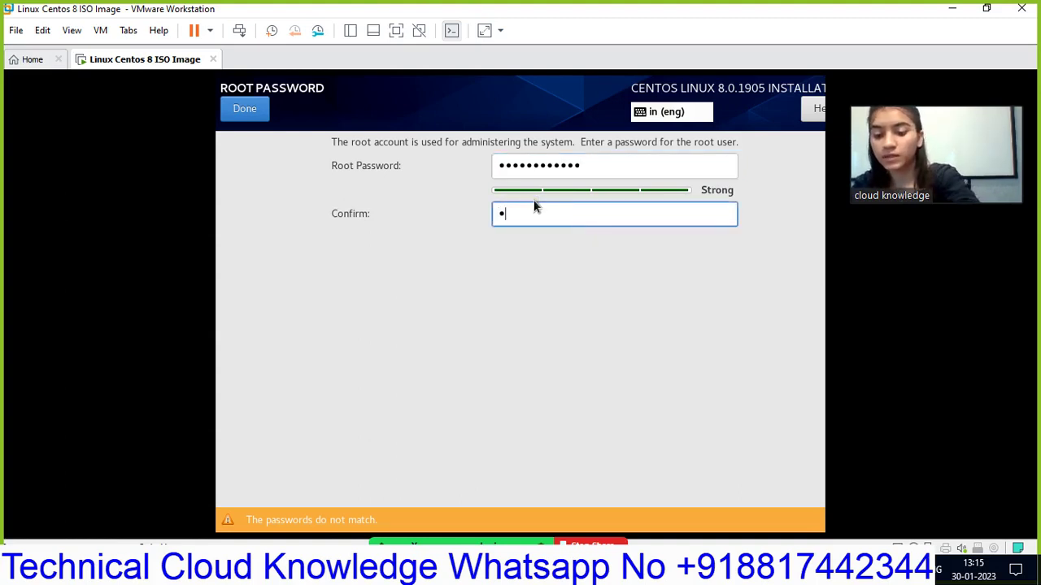
pyautogui.write('•••••')
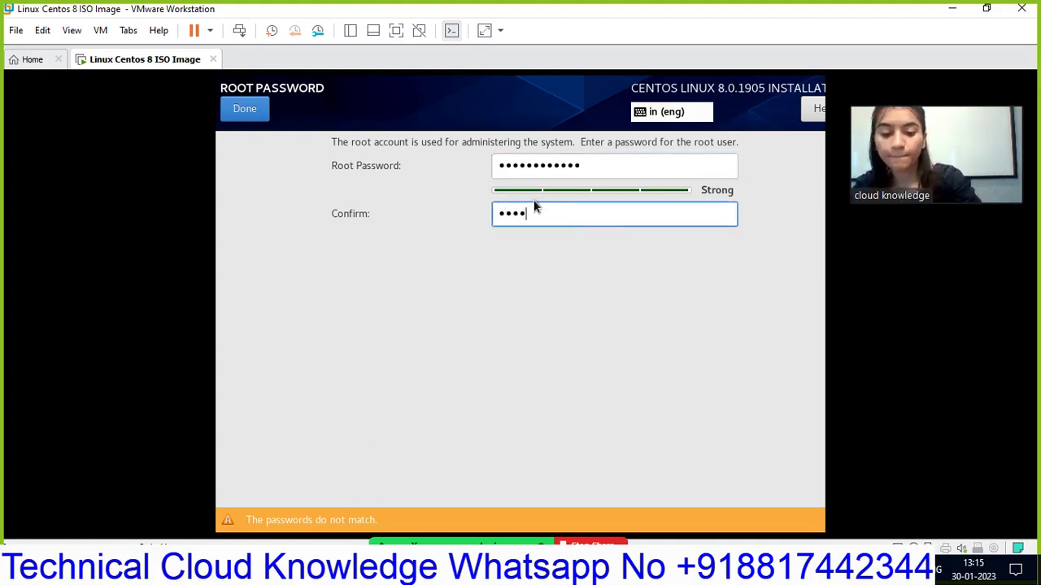
pyautogui.write('••••')
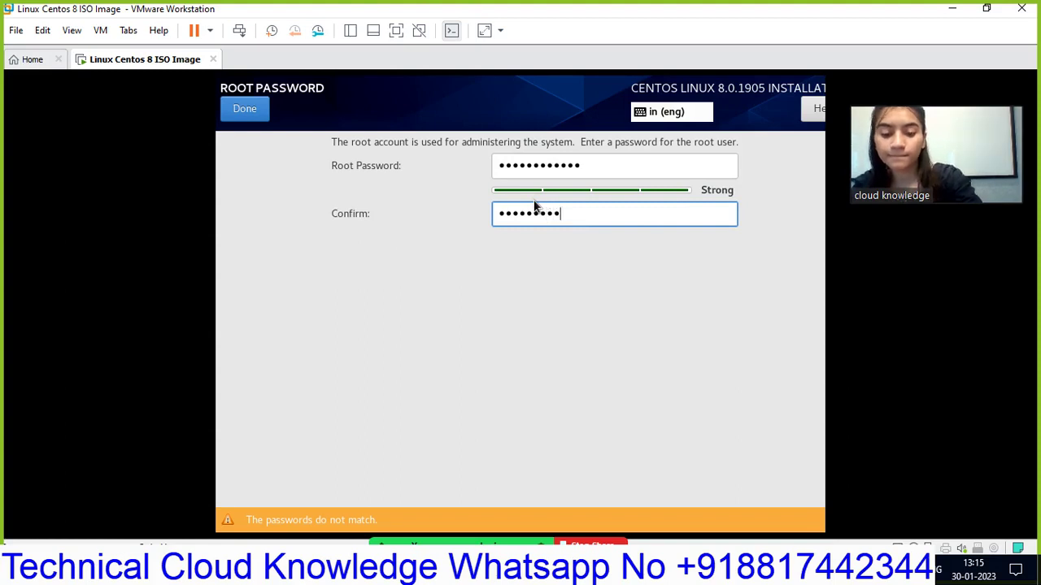
pyautogui.write('••')
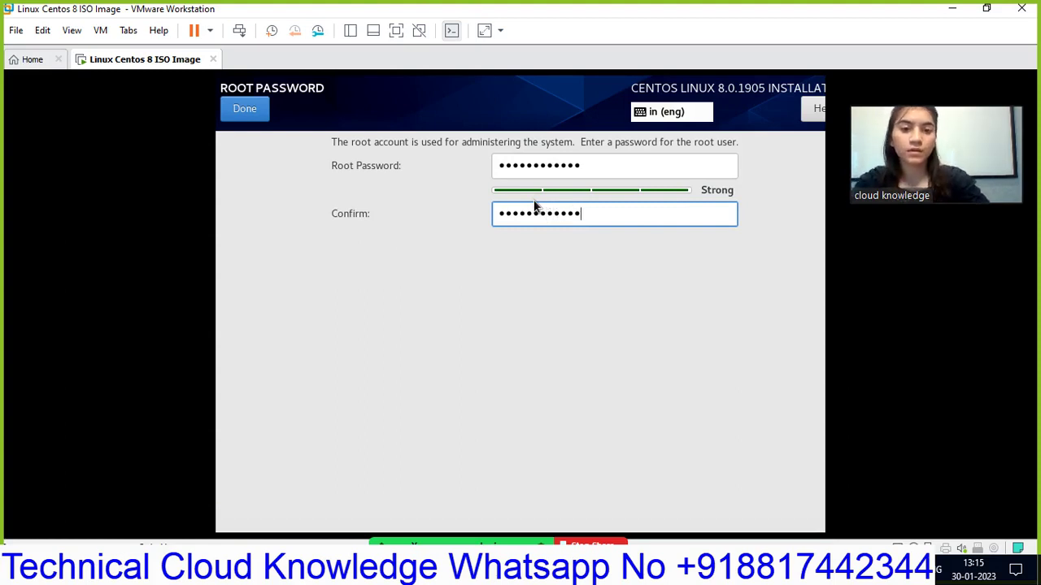
pyautogui.click(262, 109)
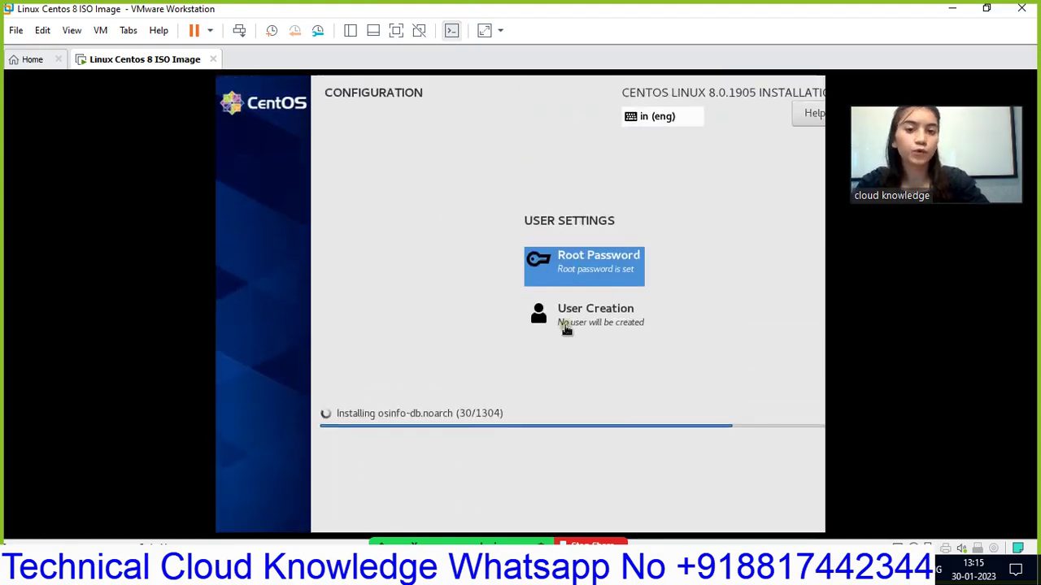
# - Complete the new user's user name and type an initial password
pyautogui.click(576, 328)
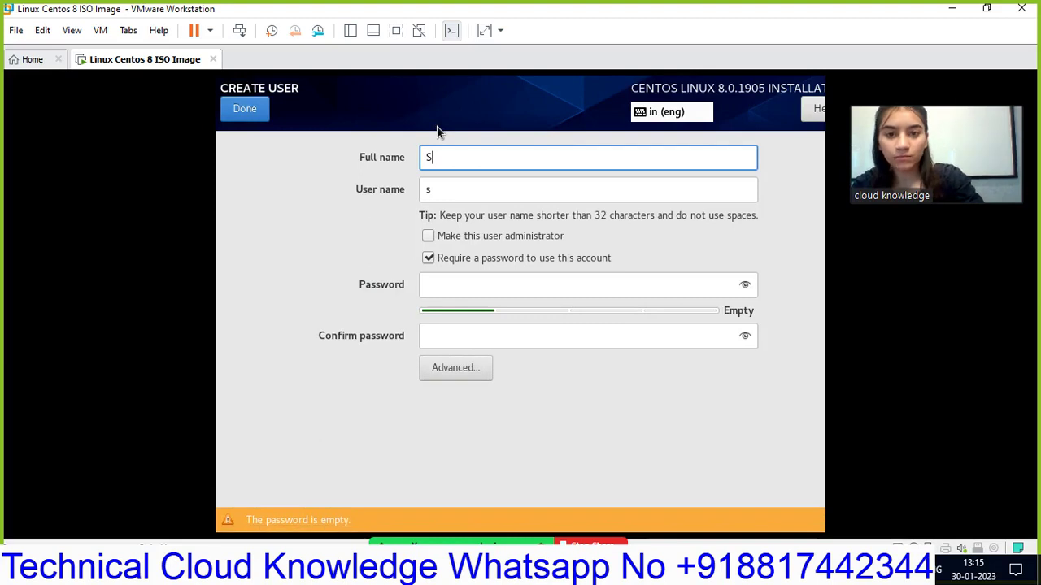
pyautogui.write('hikha')
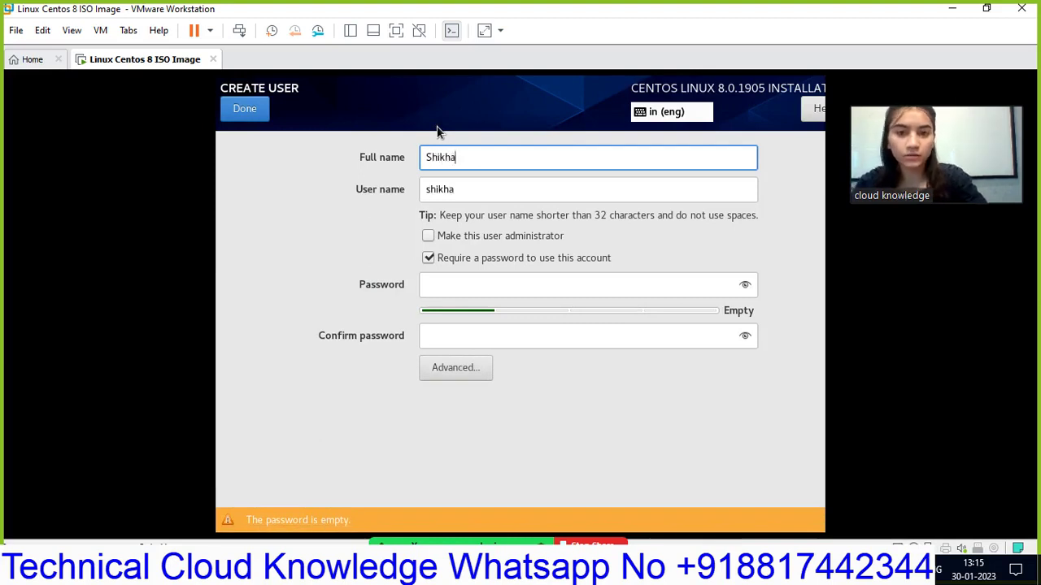
pyautogui.click(455, 287)
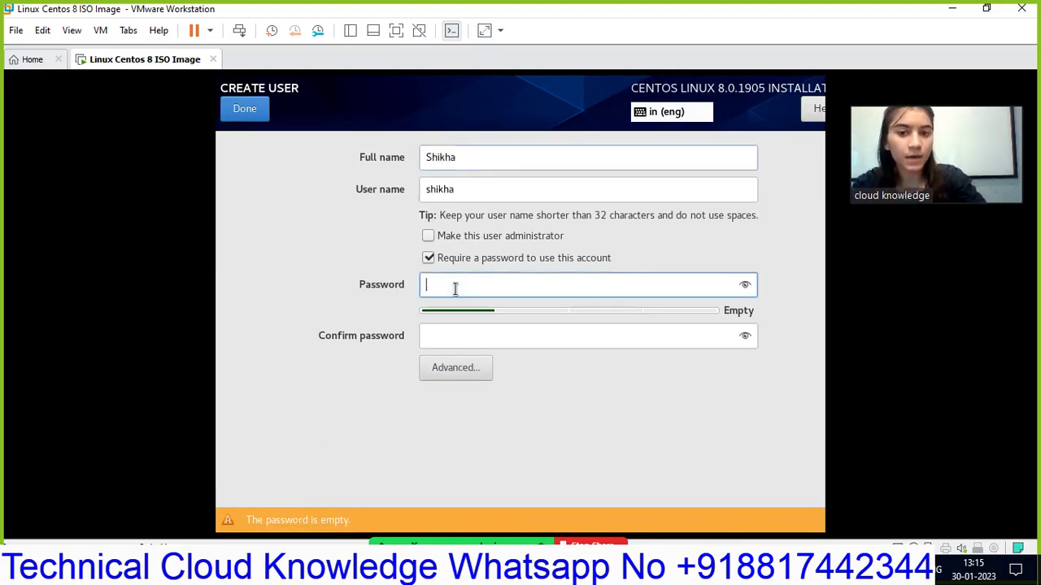
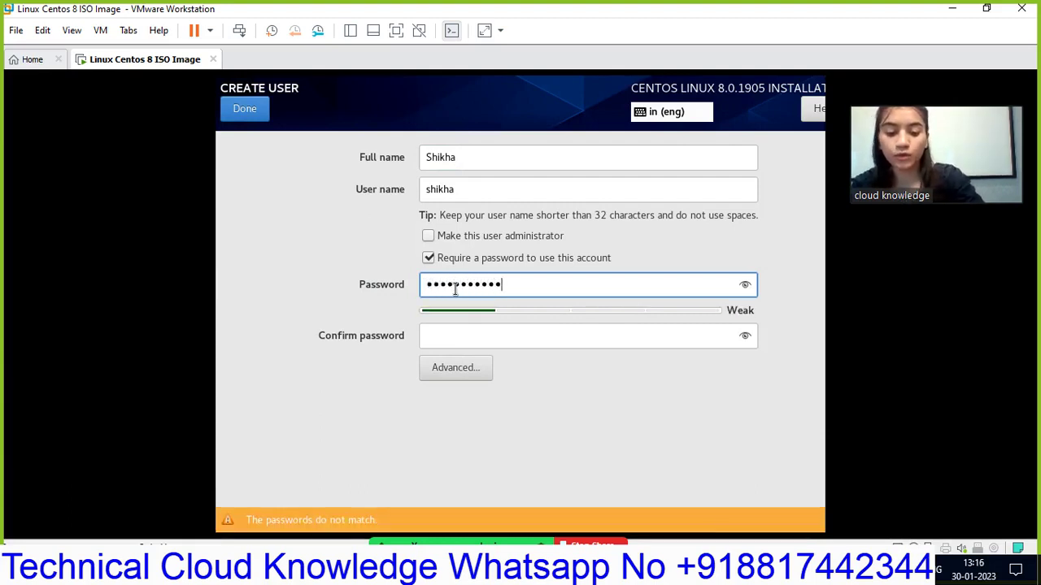
# - Retype the user's password and select it for replacement
pyautogui.click(492, 337)
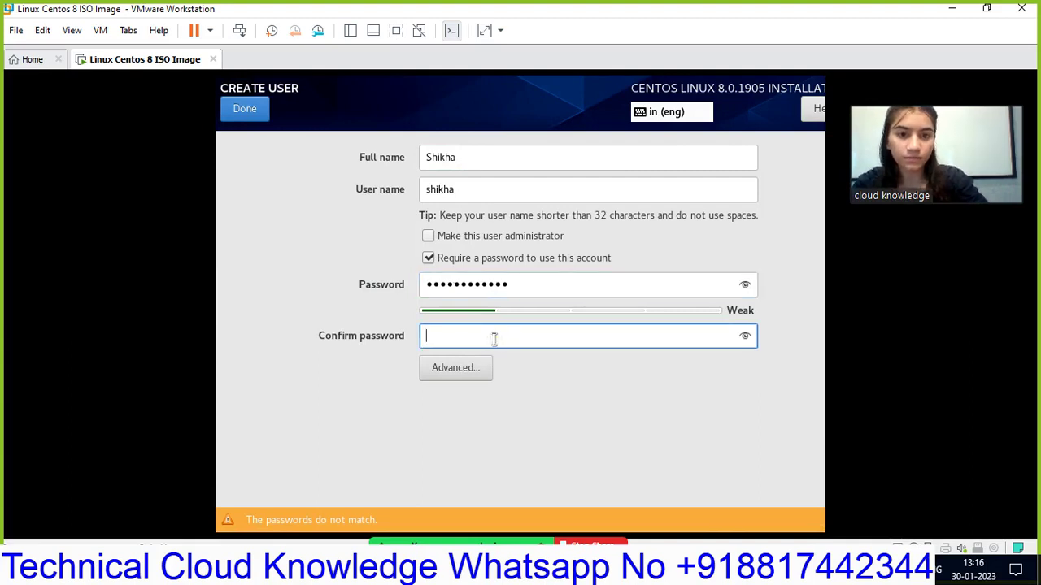
pyautogui.click(532, 294)
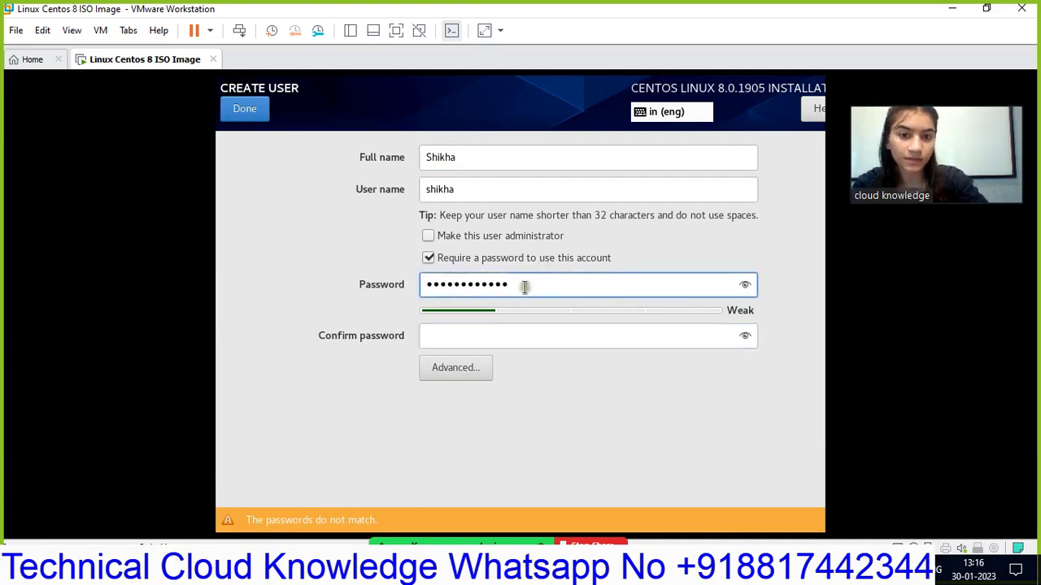
pyautogui.moveTo(518, 289); pyautogui.dragTo(395, 287)
pyautogui.press('BackSpace')
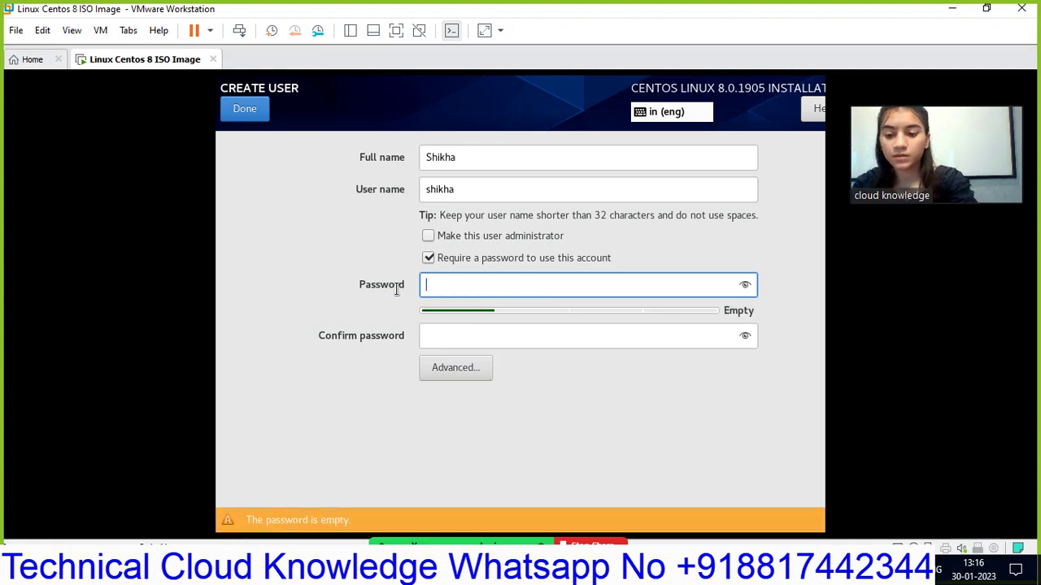
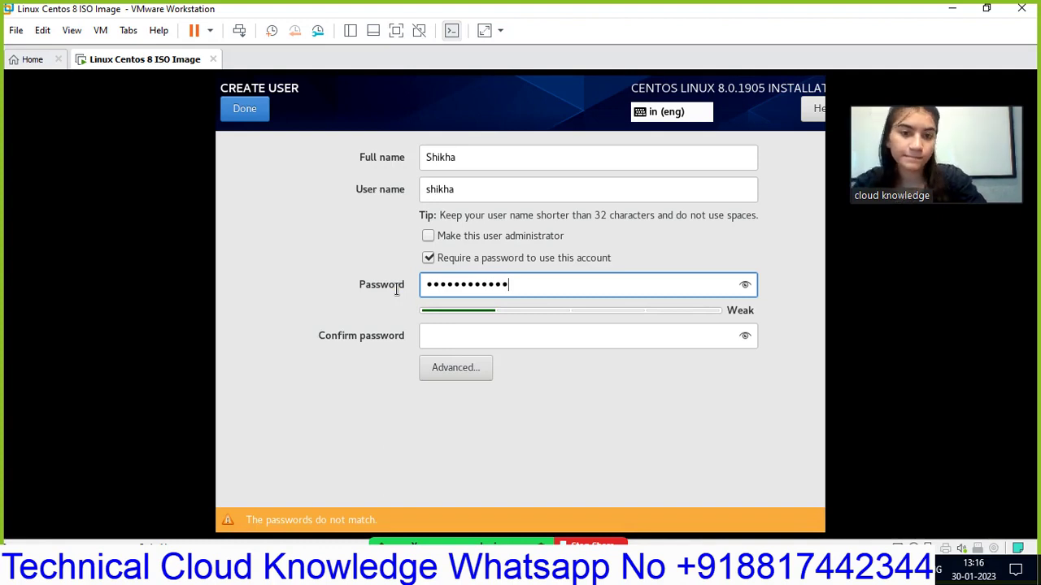
pyautogui.click(471, 340)
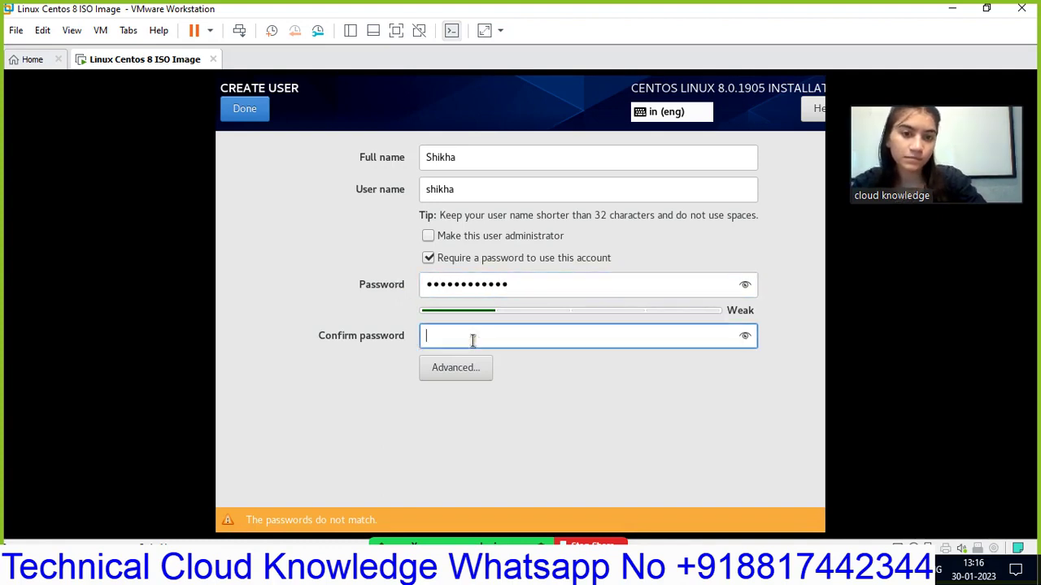
pyautogui.click(516, 284)
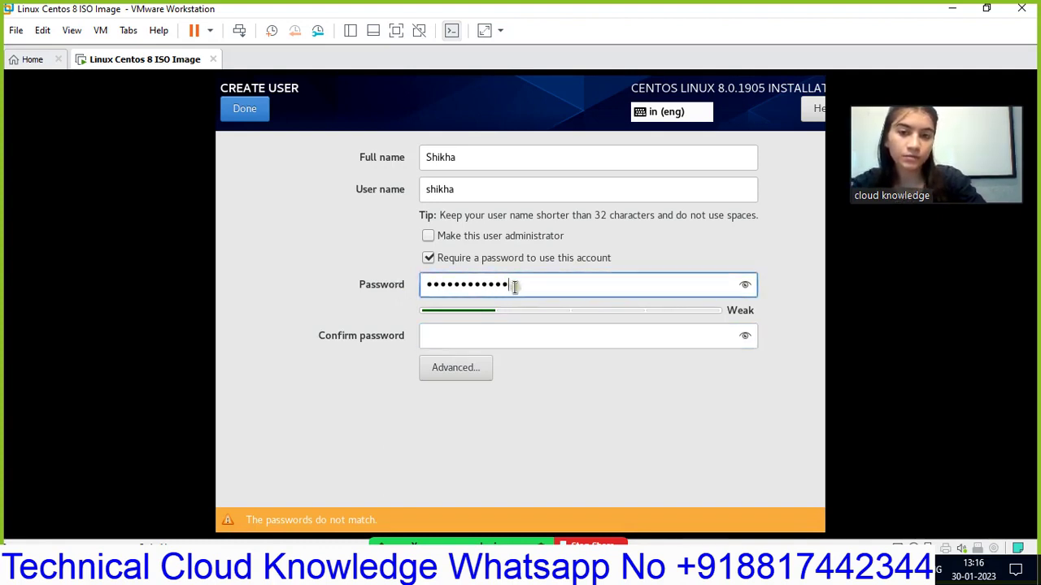
pyautogui.click(478, 333)
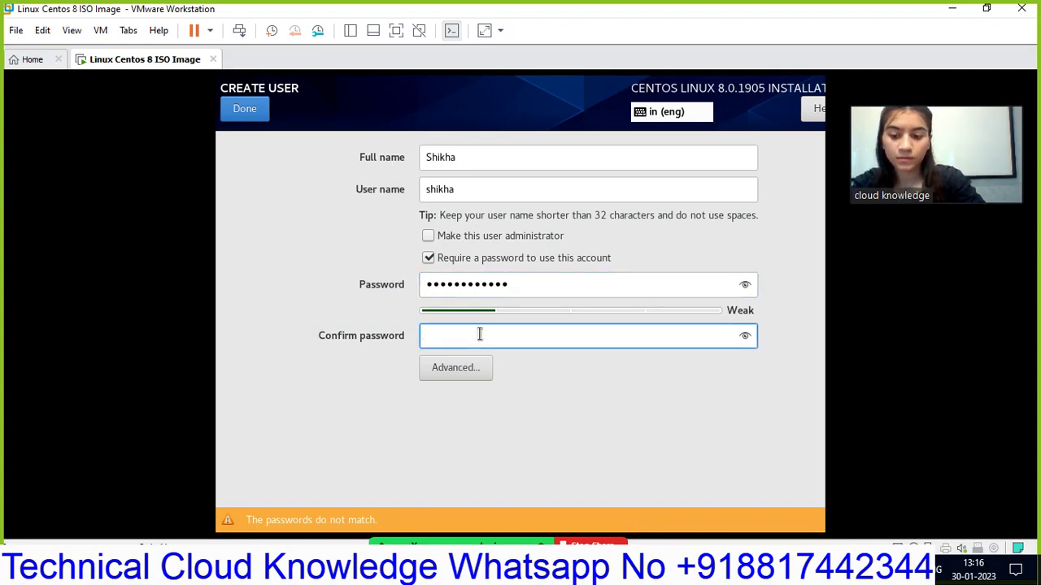
pyautogui.click(530, 284)
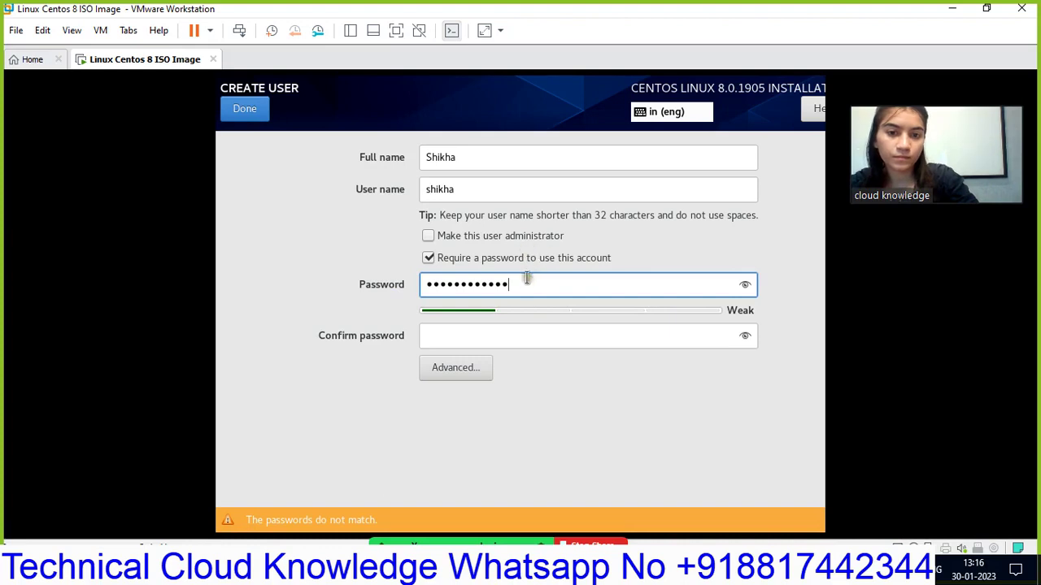
pyautogui.moveTo(525, 282); pyautogui.dragTo(423, 281)
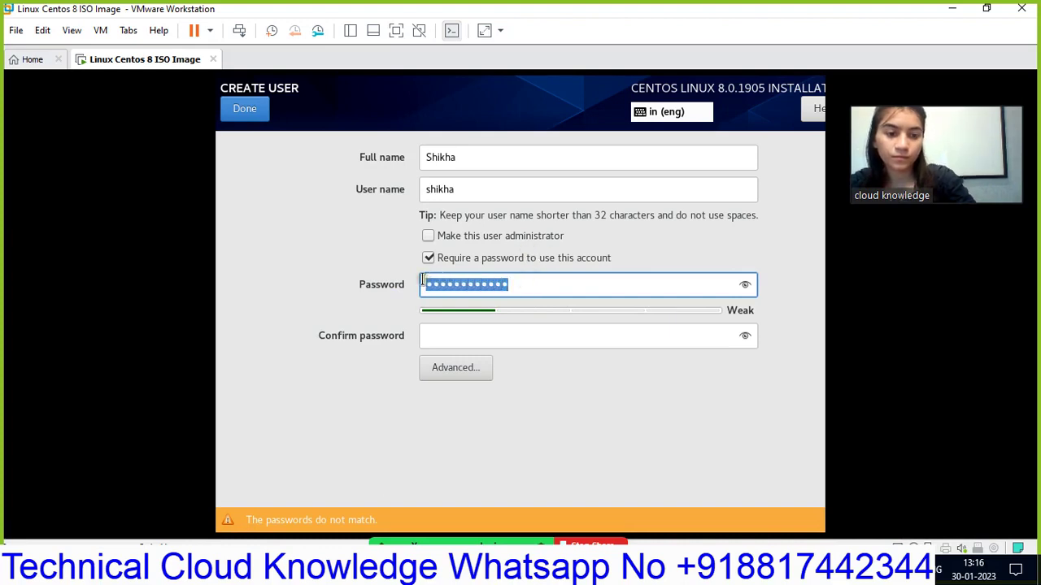
# - Replace the user's password with a strong 13-character one and start confirming it
pyautogui.press('BackSpace')
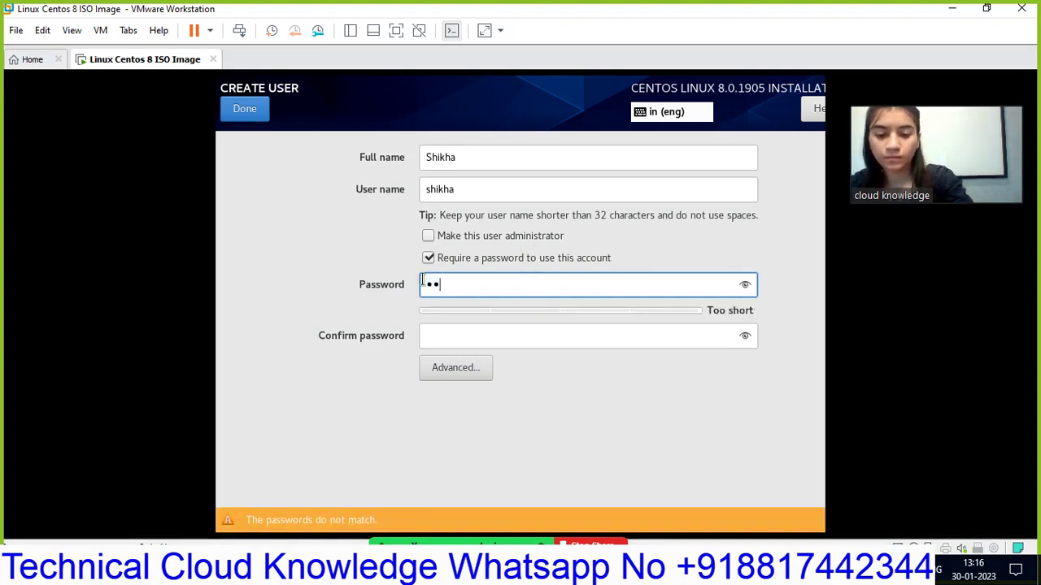
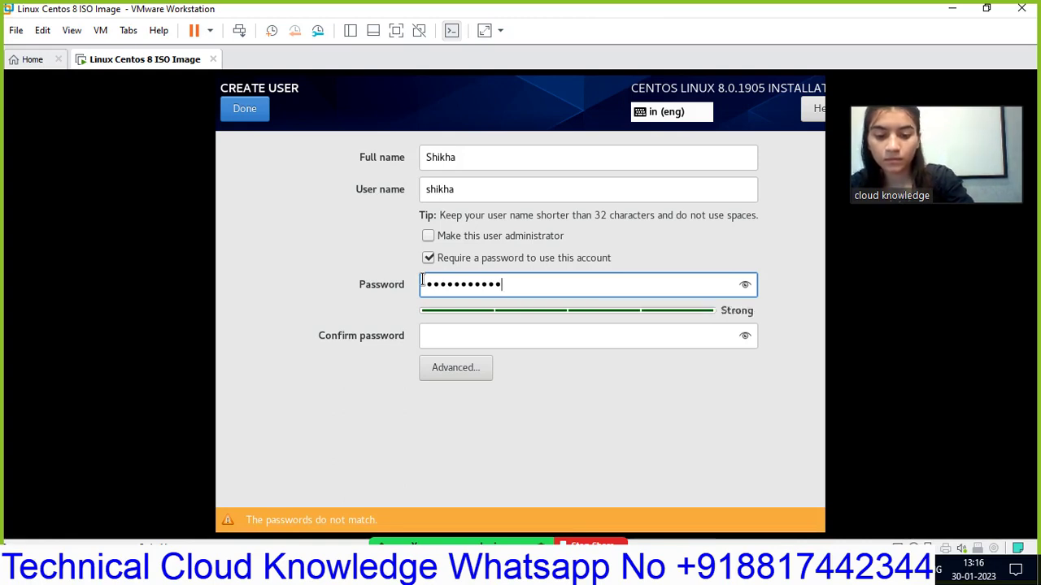
pyautogui.click(474, 339)
pyautogui.write('1')
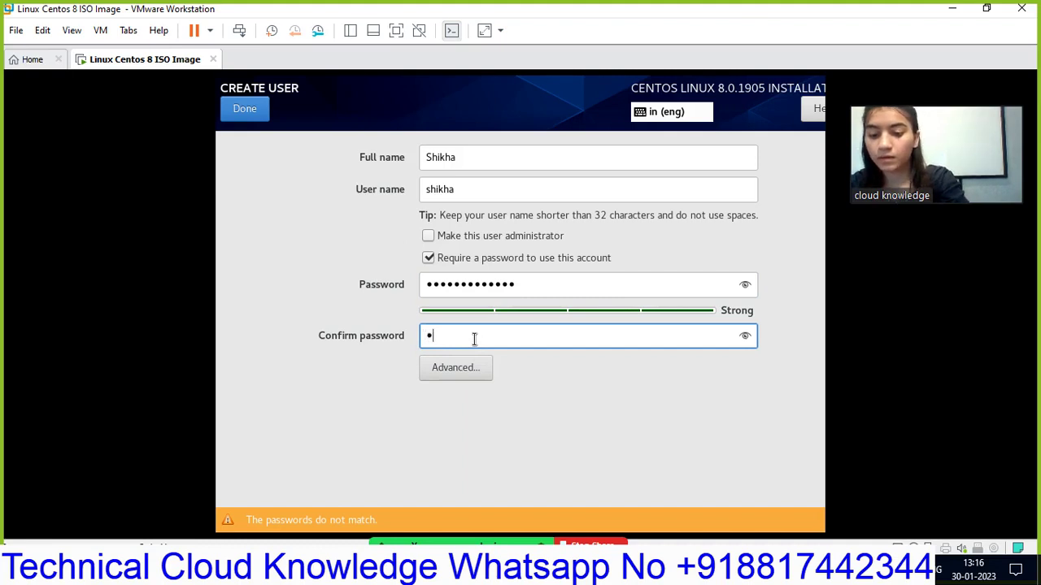
pyautogui.write('••••••')
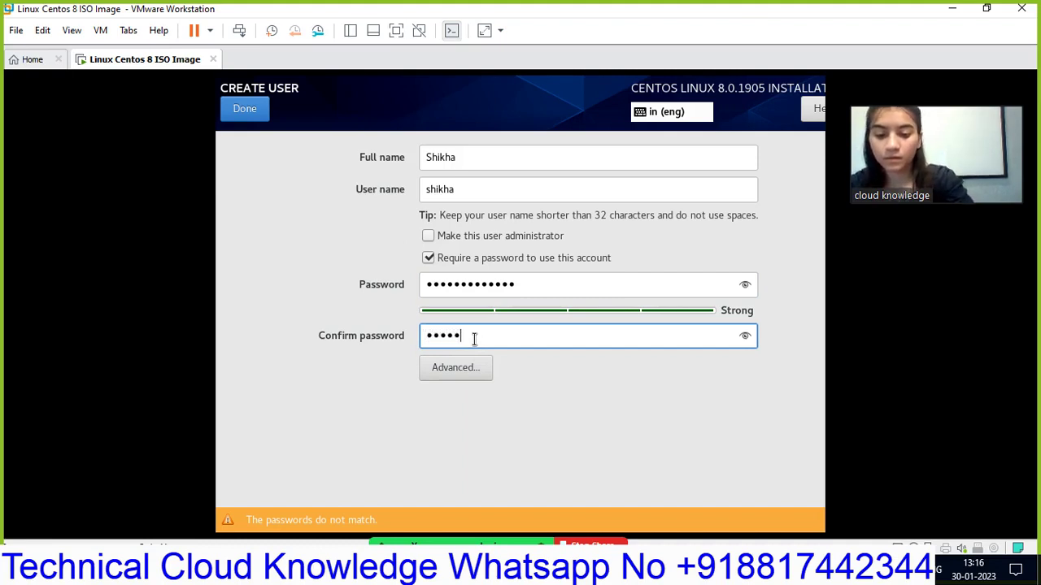
pyautogui.write('•••')
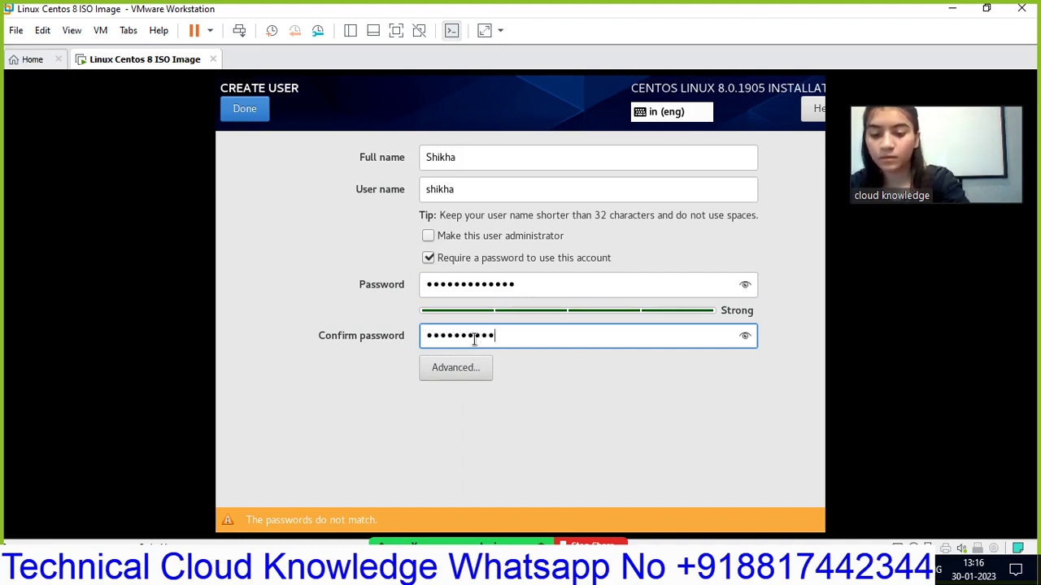
pyautogui.write('•••')
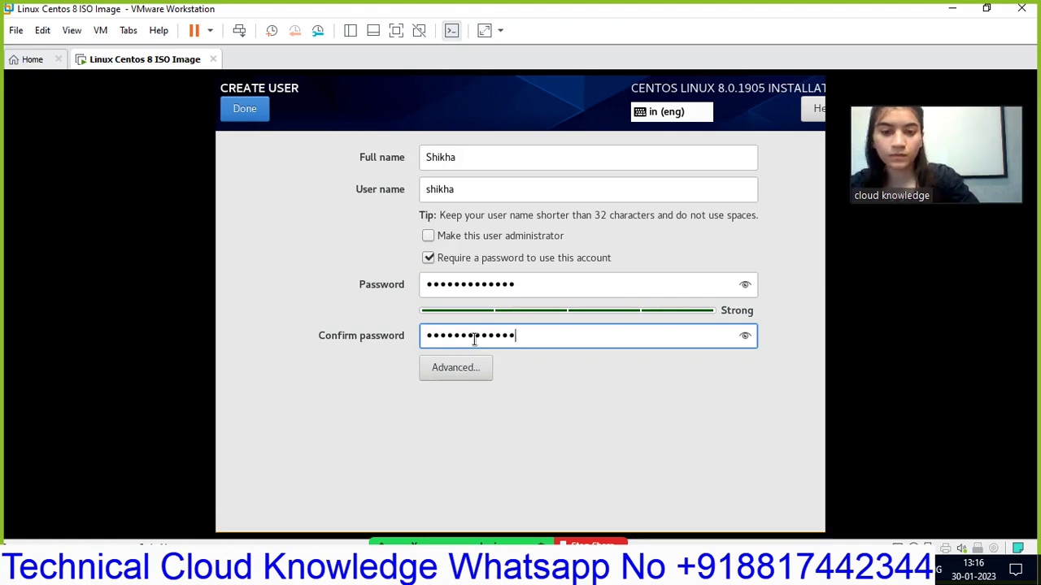
# - Save user 'shikha' on the Create User screen and return to the Configuration screen
pyautogui.click(251, 110)
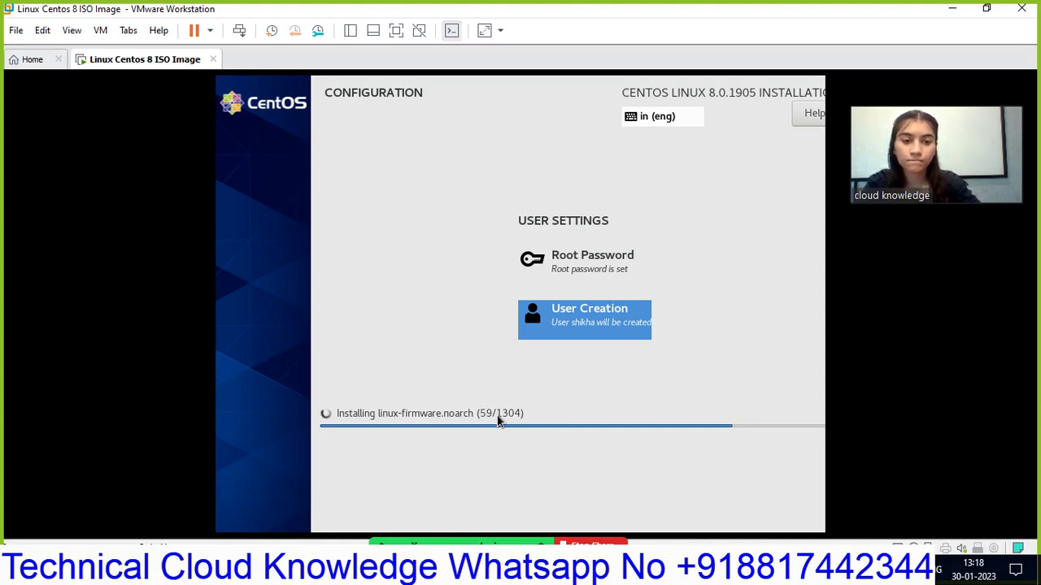
# - Reconfirm the 'shikha' user settings, then free-stretch the CentOS installer display to fill the window
pyautogui.press('Return')
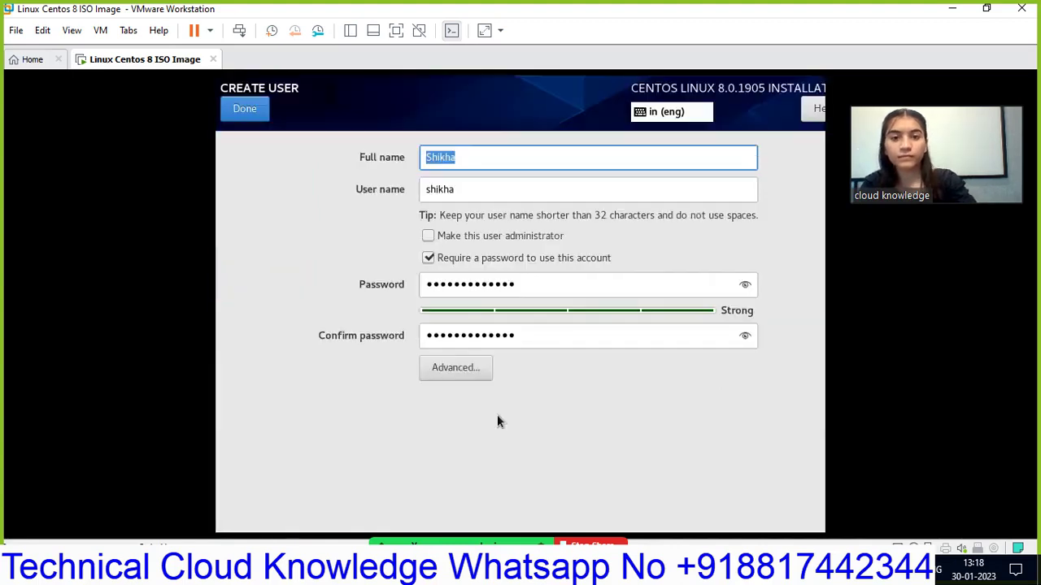
pyautogui.click(231, 110)
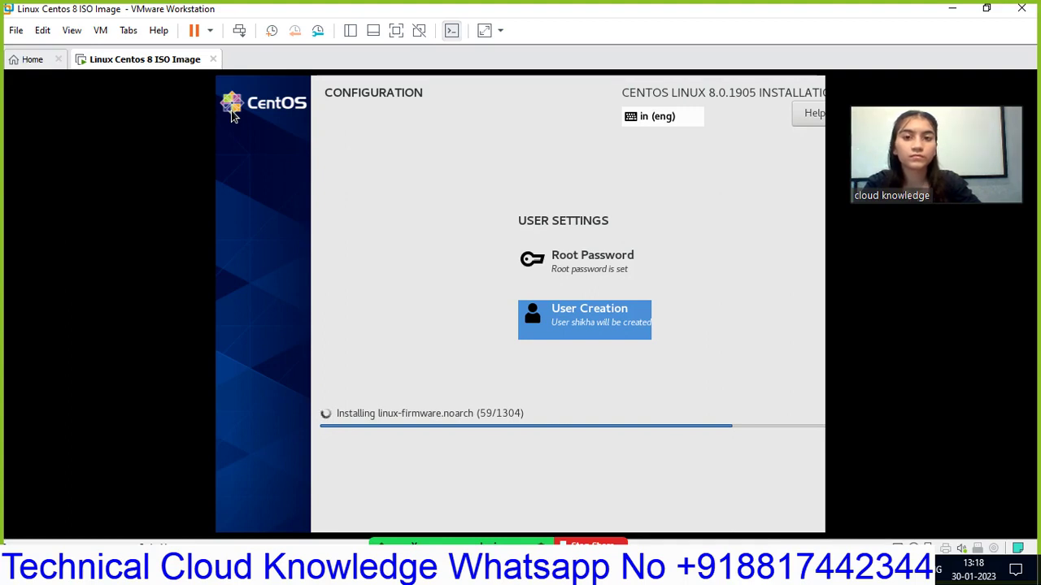
pyautogui.click(487, 30)
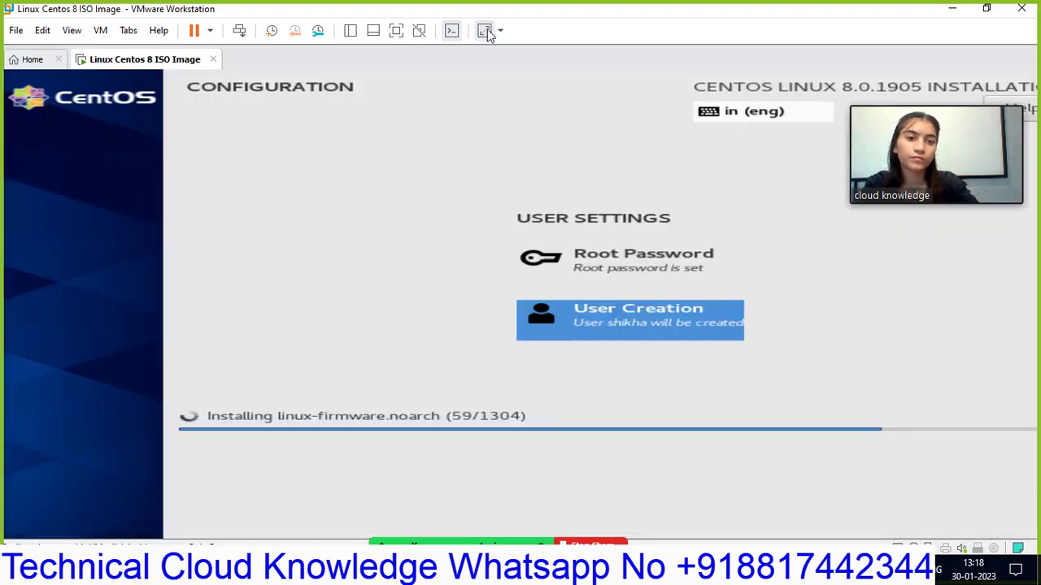
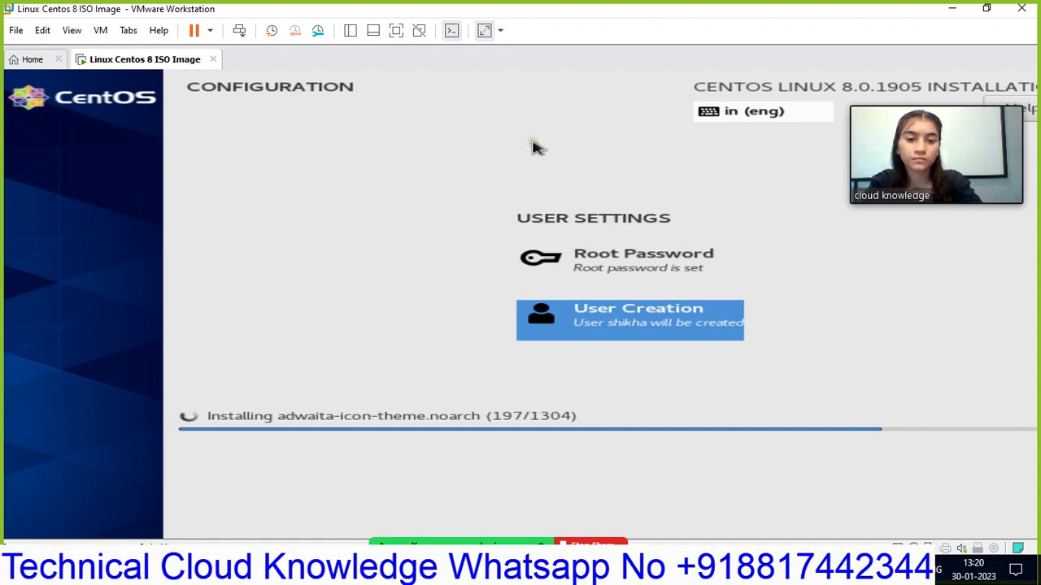
# - Turn off Stretch so the CentOS installer shows at normal size while installation completes
pyautogui.click(483, 32)
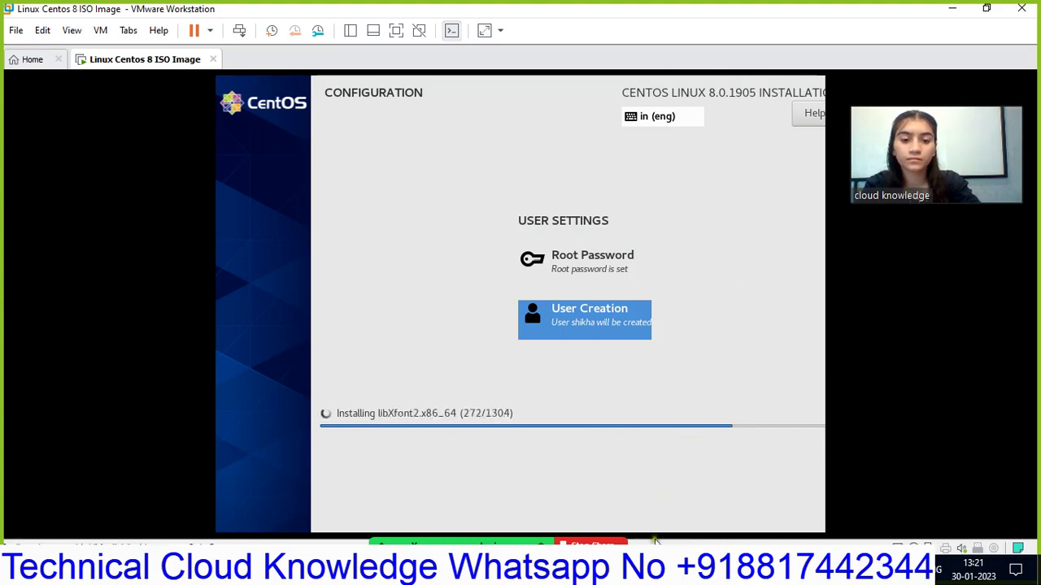
pyautogui.click(603, 571)
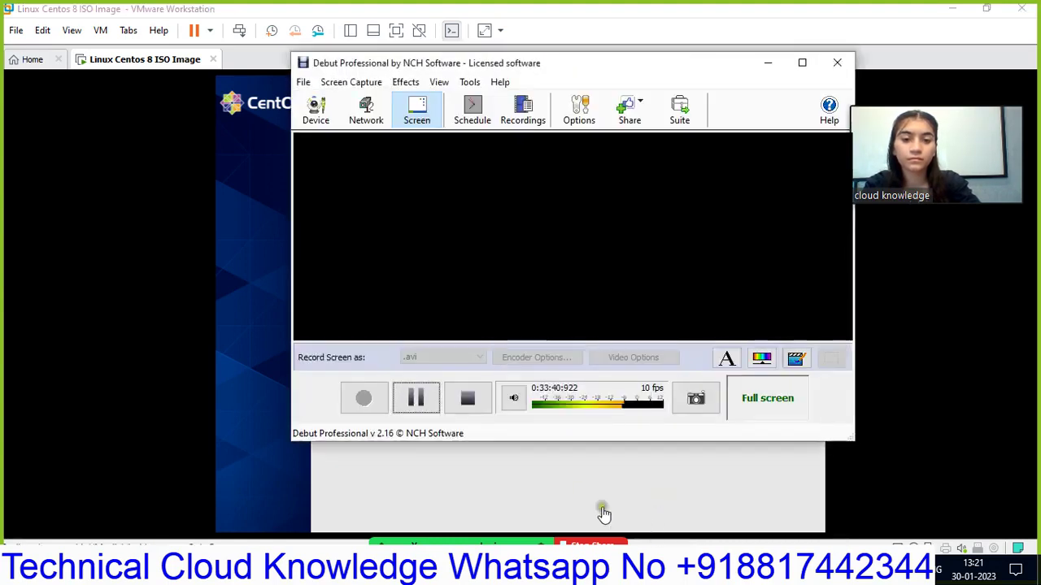
pyautogui.click(415, 398)
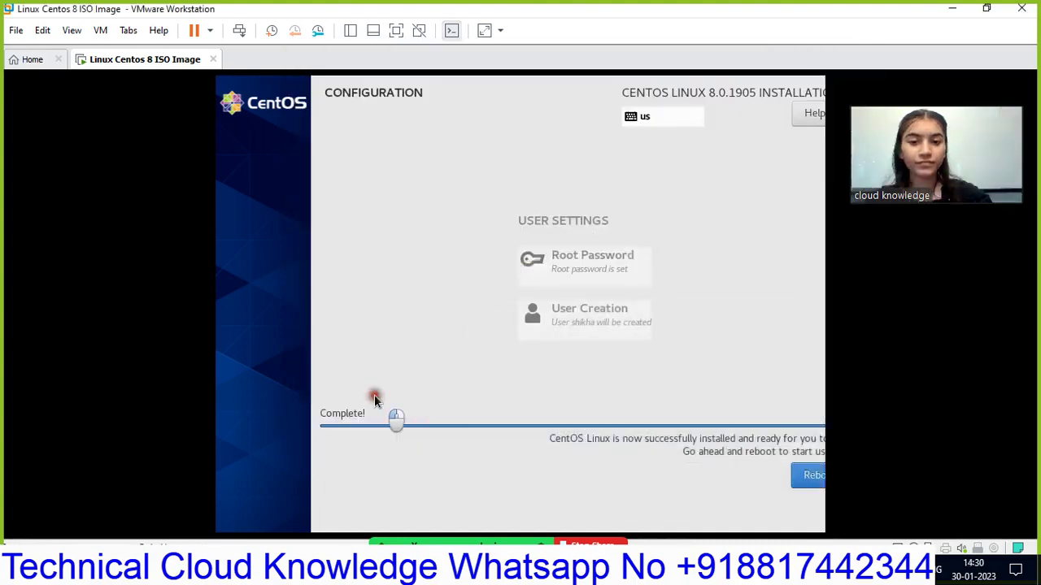
# - Stretch the guest display again and reboot the freshly installed CentOS system
pyautogui.click(484, 31)
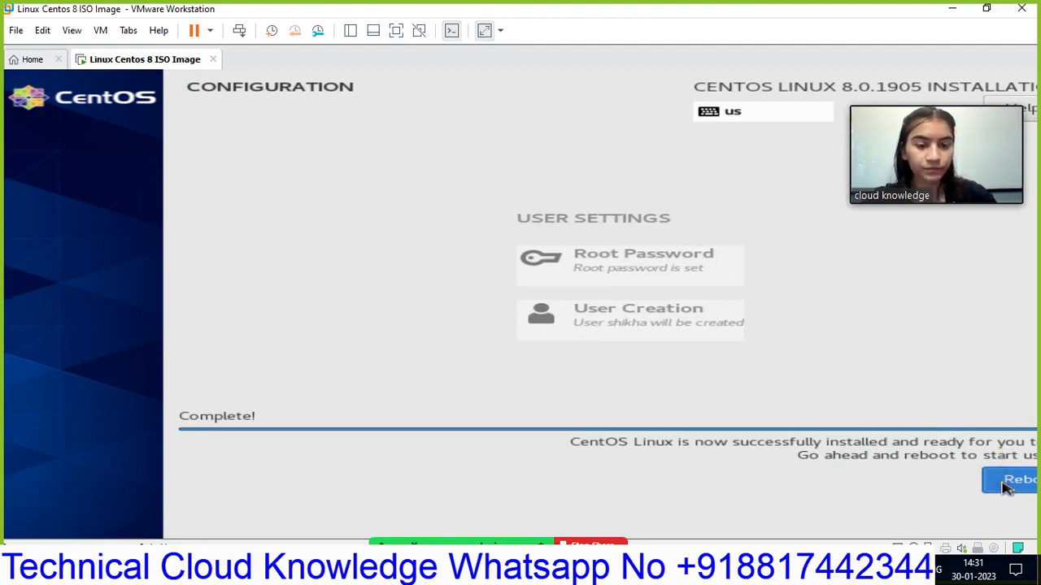
pyautogui.click(1006, 486)
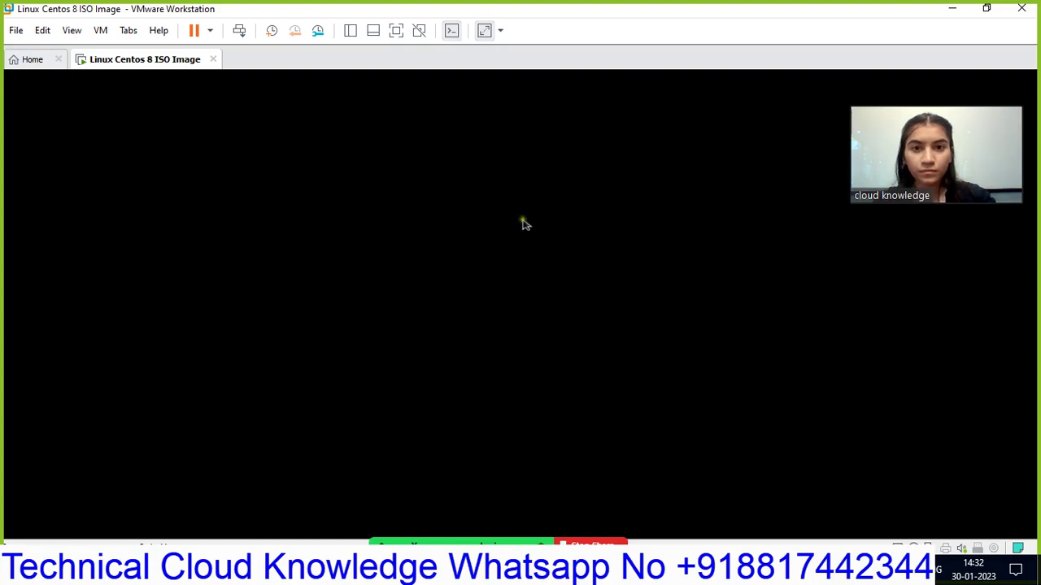
# - Toggle the guest display between stretched and normal unstretched size
pyautogui.click(483, 32)
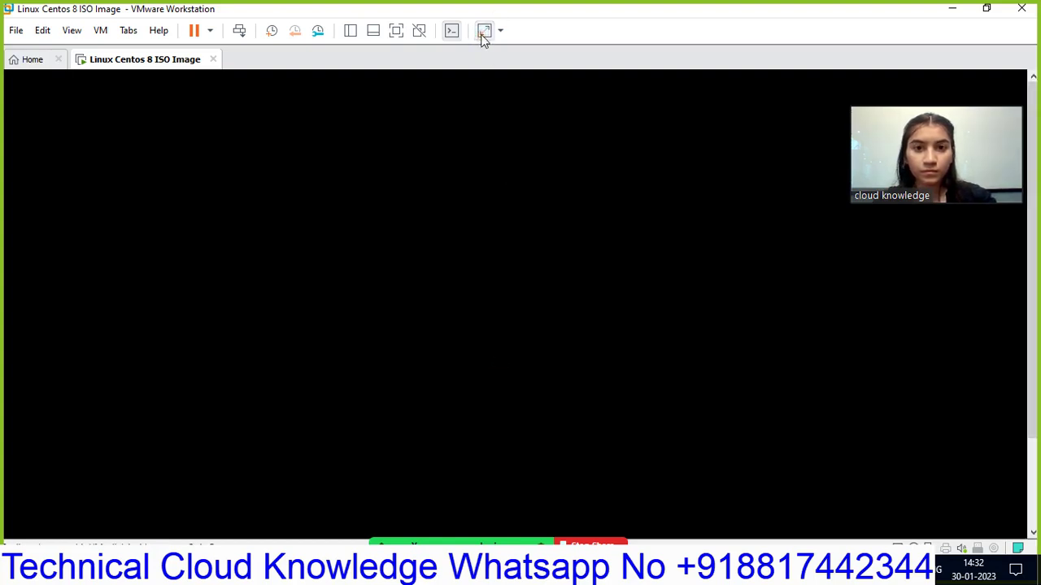
pyautogui.click(482, 33)
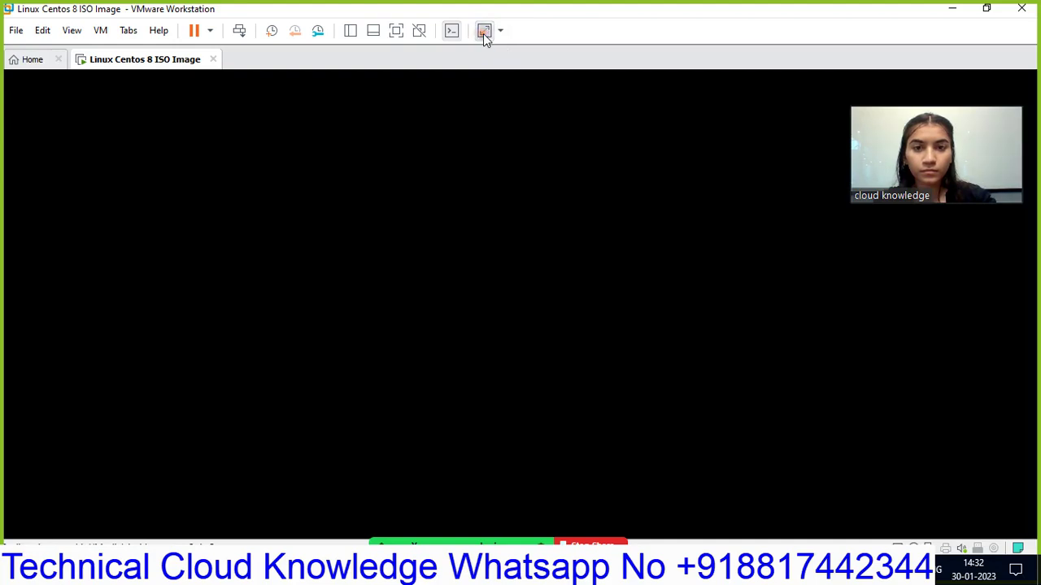
pyautogui.click(483, 33)
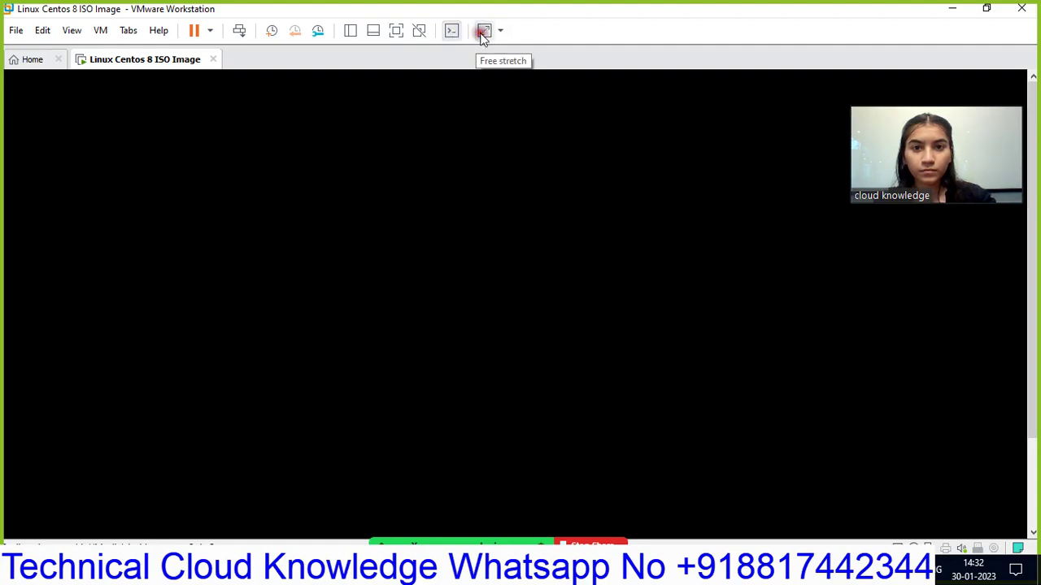
pyautogui.click(482, 34)
pyautogui.click(483, 34)
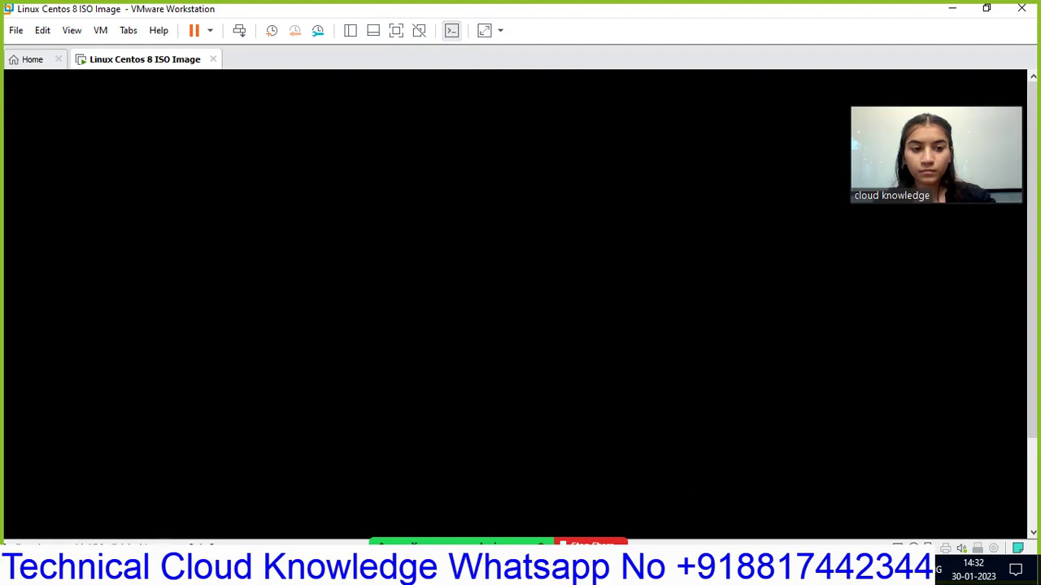
# - Scroll the guest view, re-stretch the display, and hide the console to show the VM summary
pyautogui.click(1033, 530)
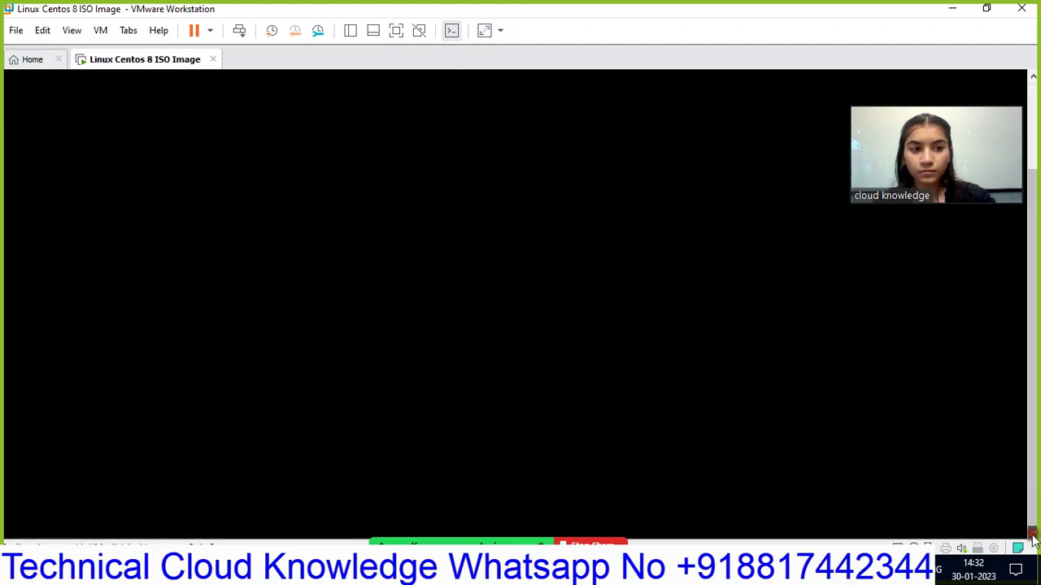
pyautogui.click(1033, 76)
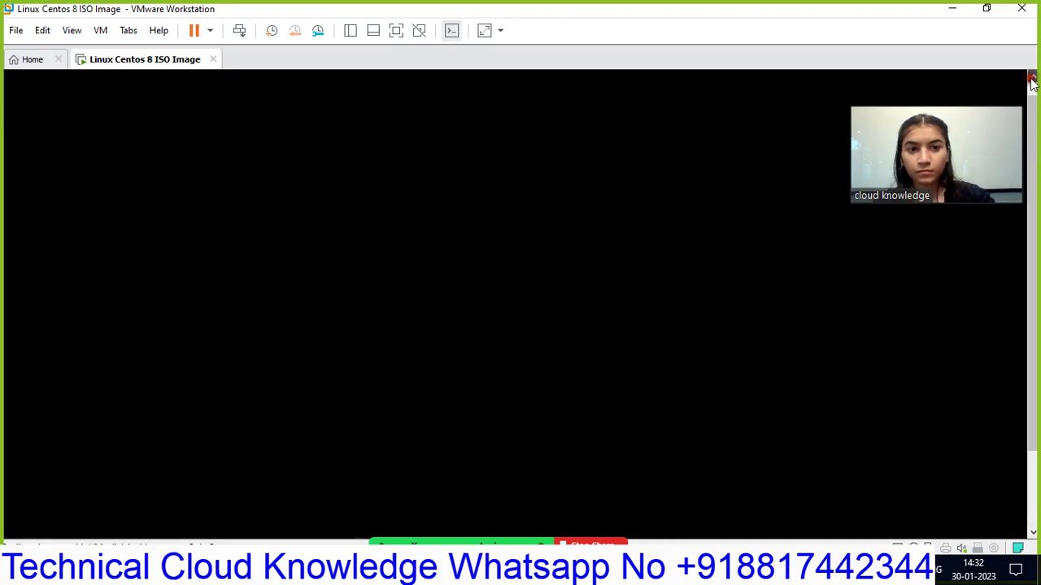
pyautogui.click(1033, 534)
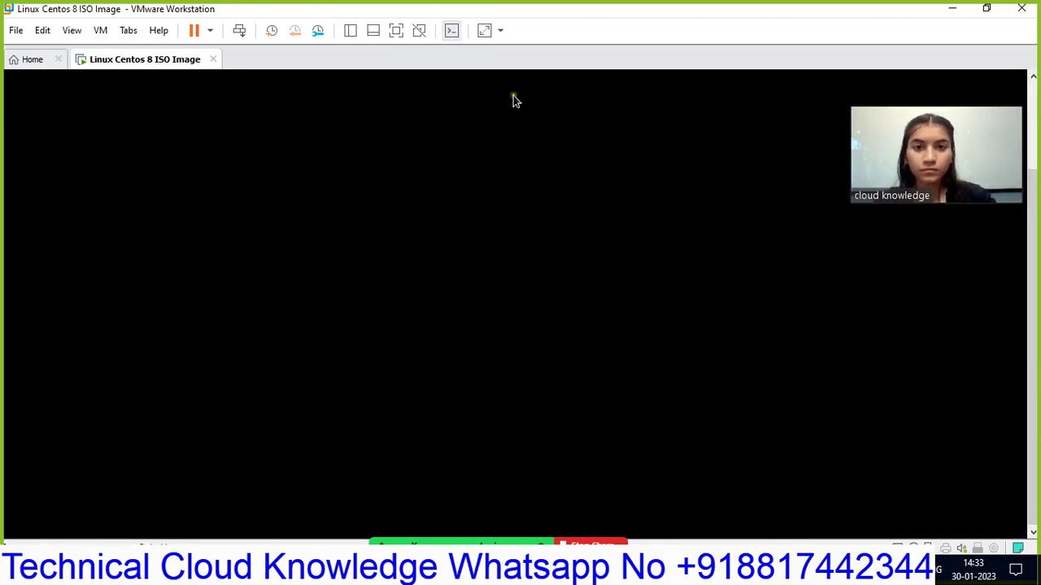
pyautogui.click(484, 30)
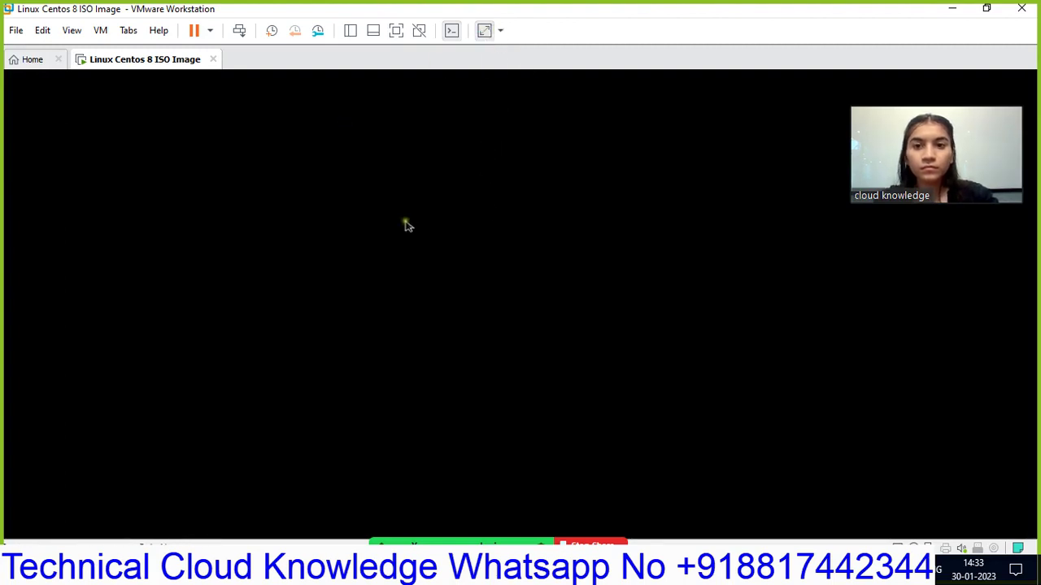
pyautogui.click(452, 31)
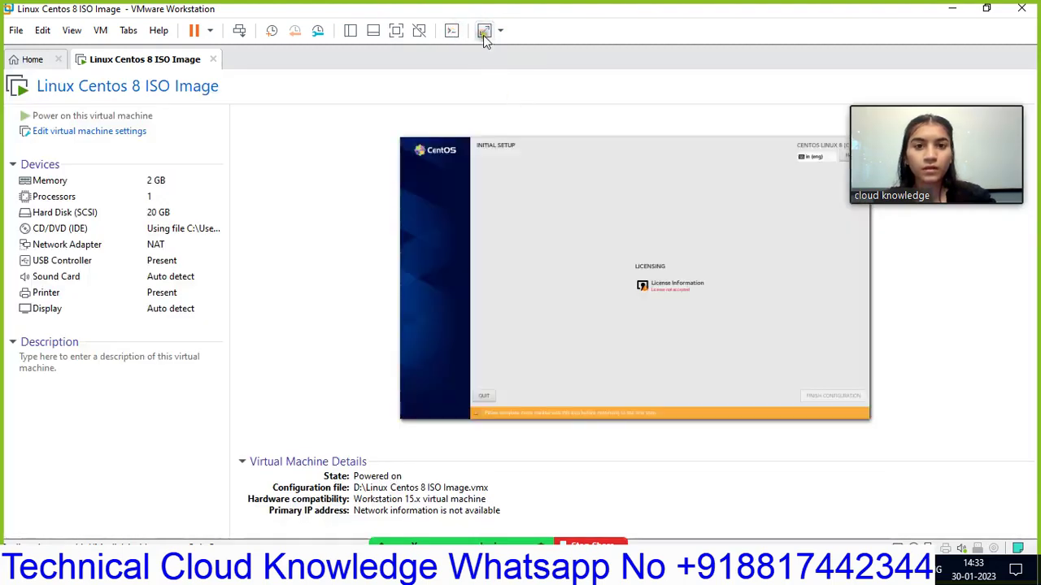
# - Restore the console view and accept the CentOS 8 license agreement in Initial Setup
pyautogui.click(484, 33)
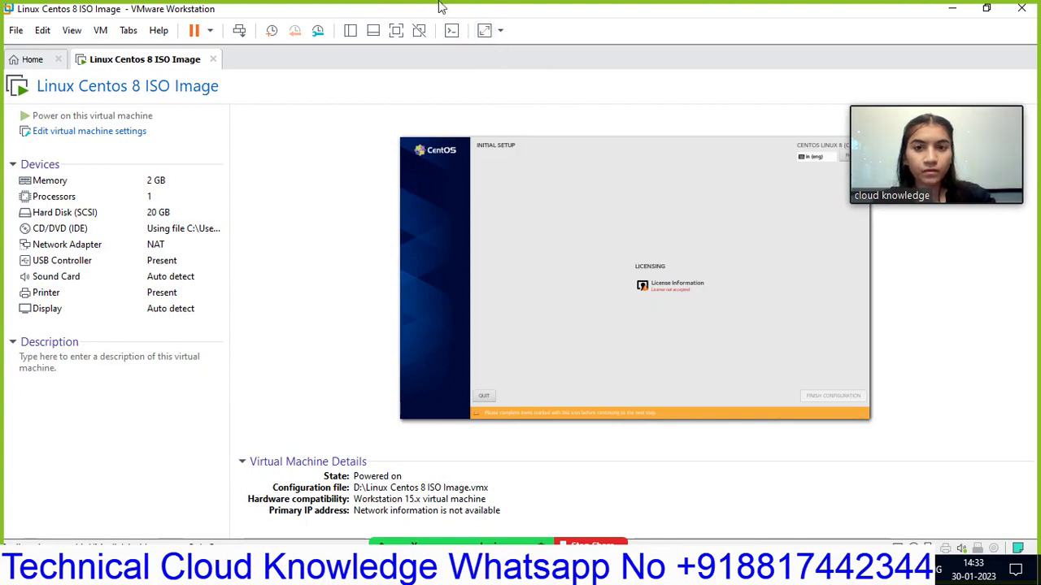
pyautogui.click(452, 32)
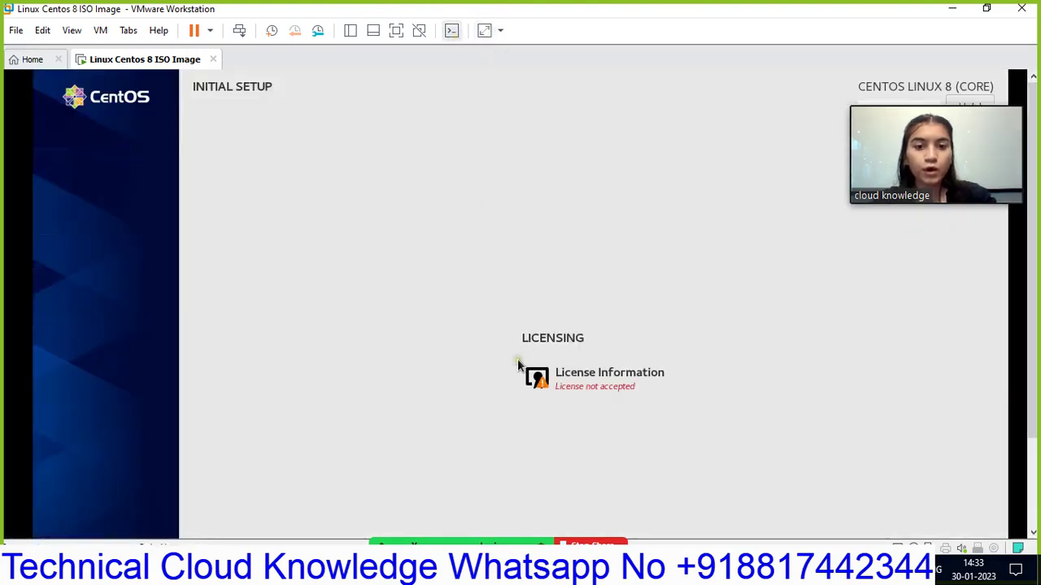
pyautogui.click(582, 387)
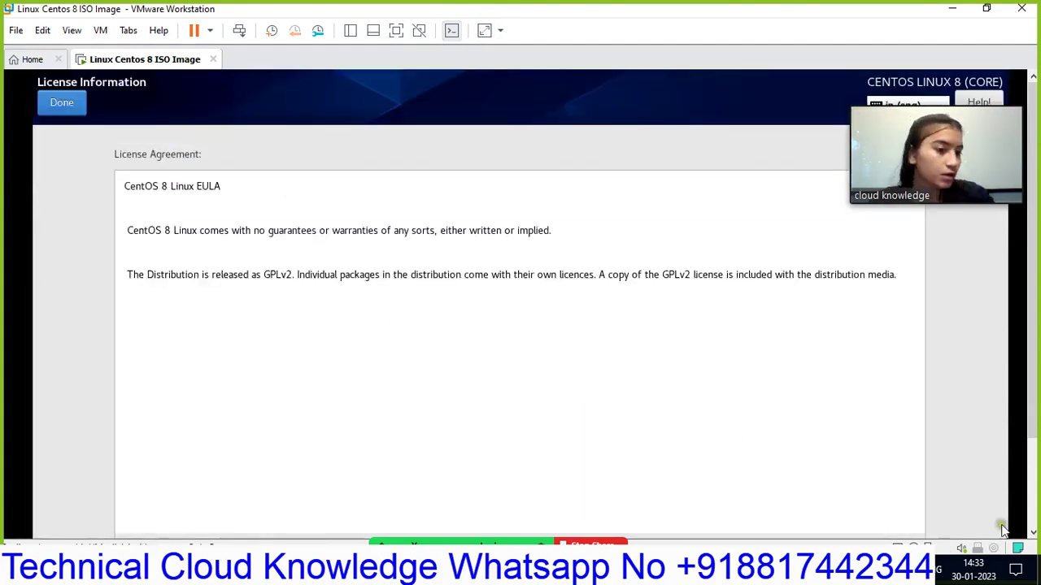
pyautogui.click(1033, 533)
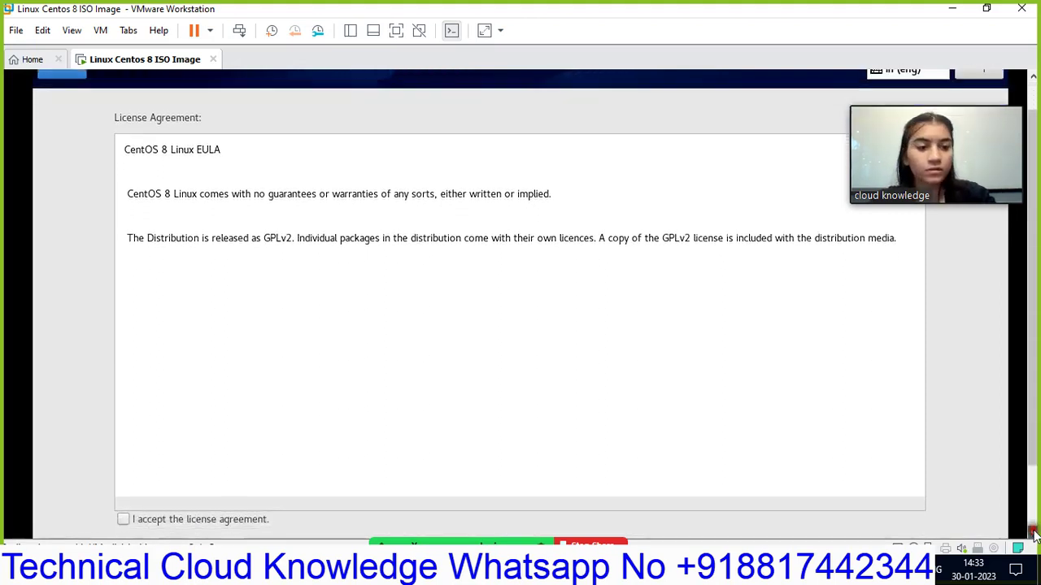
pyautogui.click(121, 518)
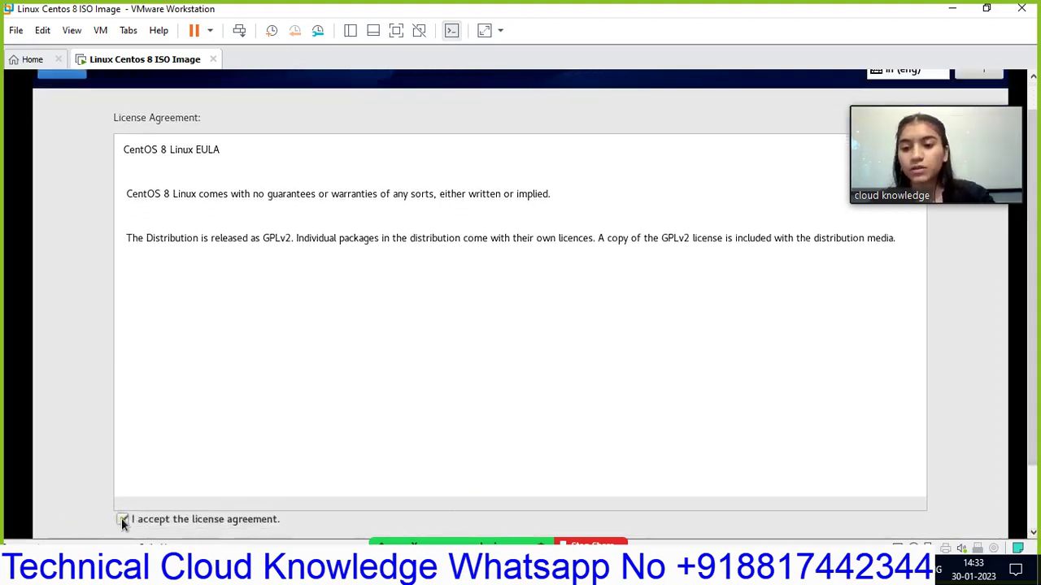
pyautogui.click(1033, 75)
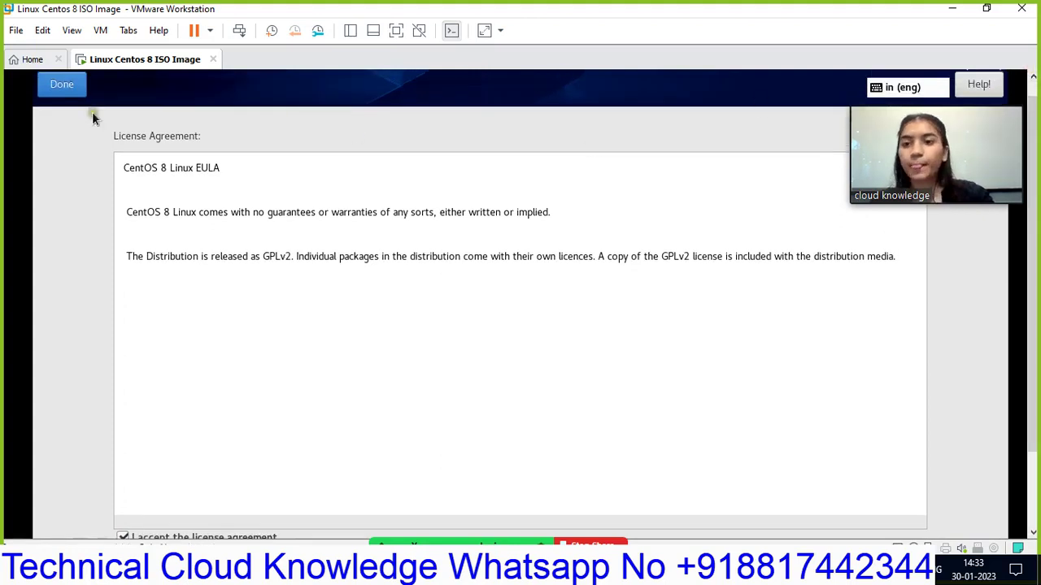
pyautogui.click(78, 82)
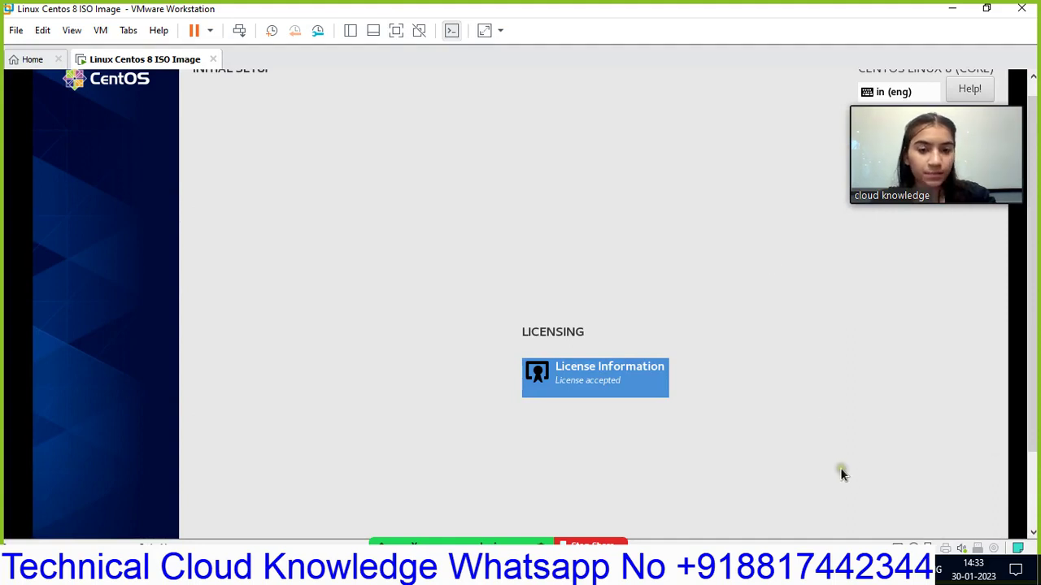
# - Finish CentOS Initial Setup, boot to the GNOME login screen, and choose an unlisted account
pyautogui.click(1031, 532)
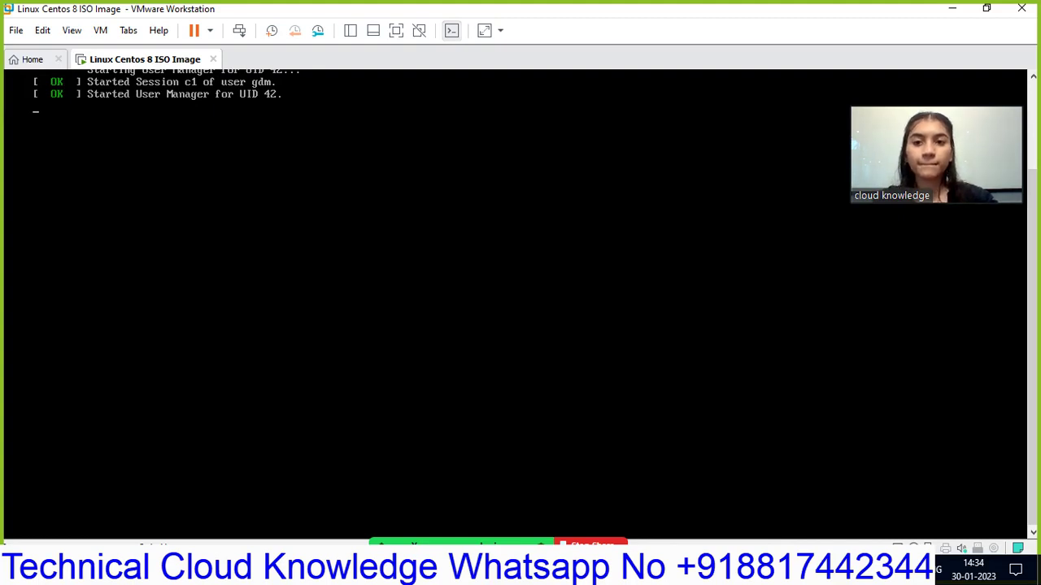
pyautogui.hotkey('ctrl', 'alt')
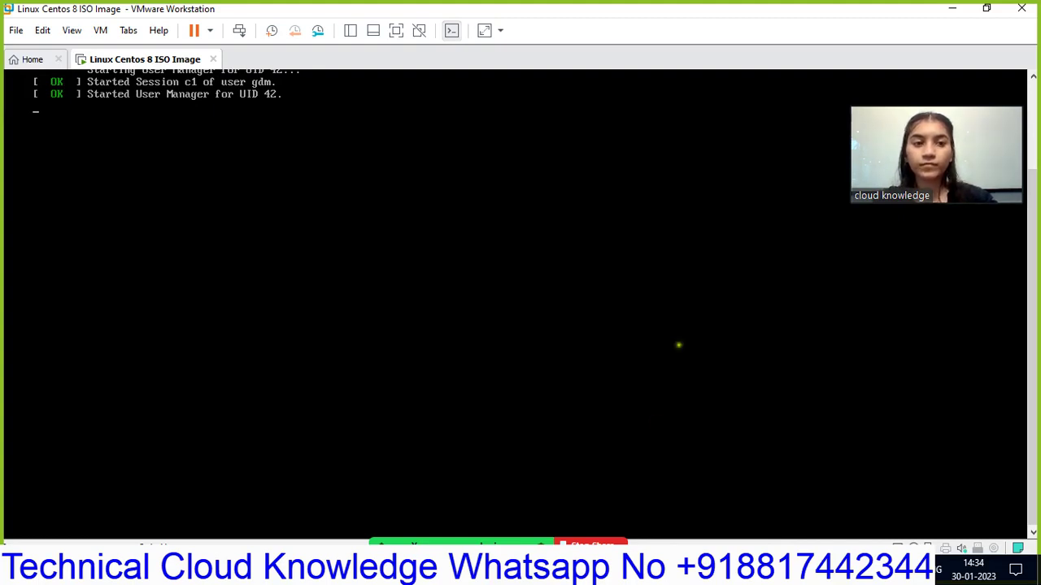
pyautogui.moveTo(862, 127)
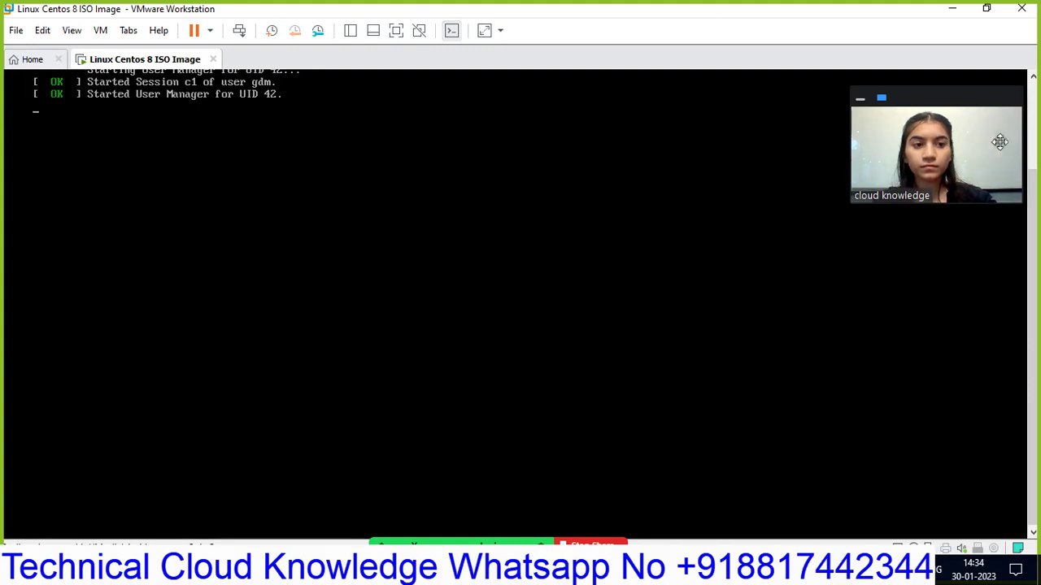
pyautogui.click(1035, 148)
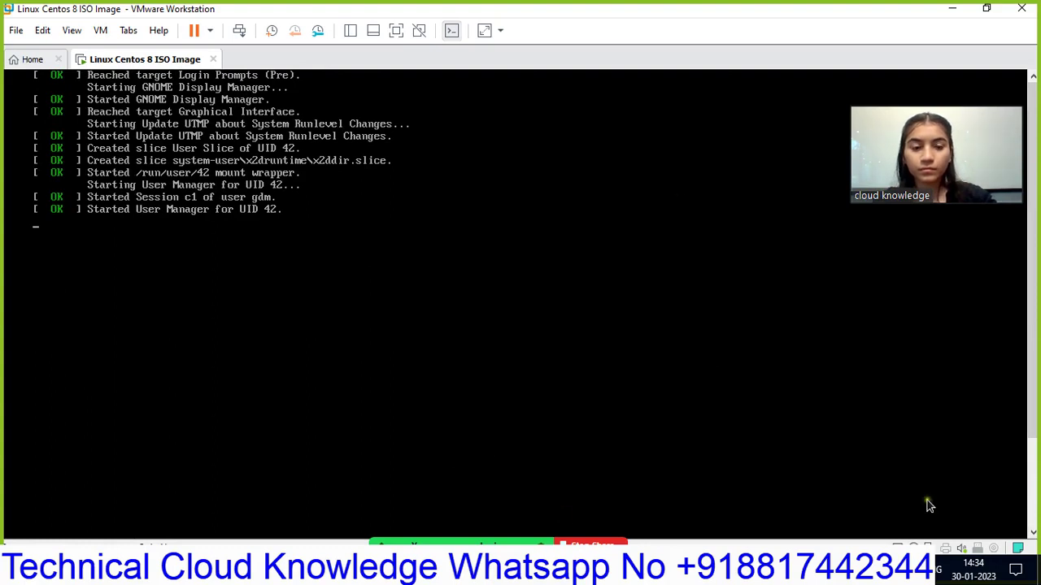
pyautogui.scroll(-5, 1030, 536)
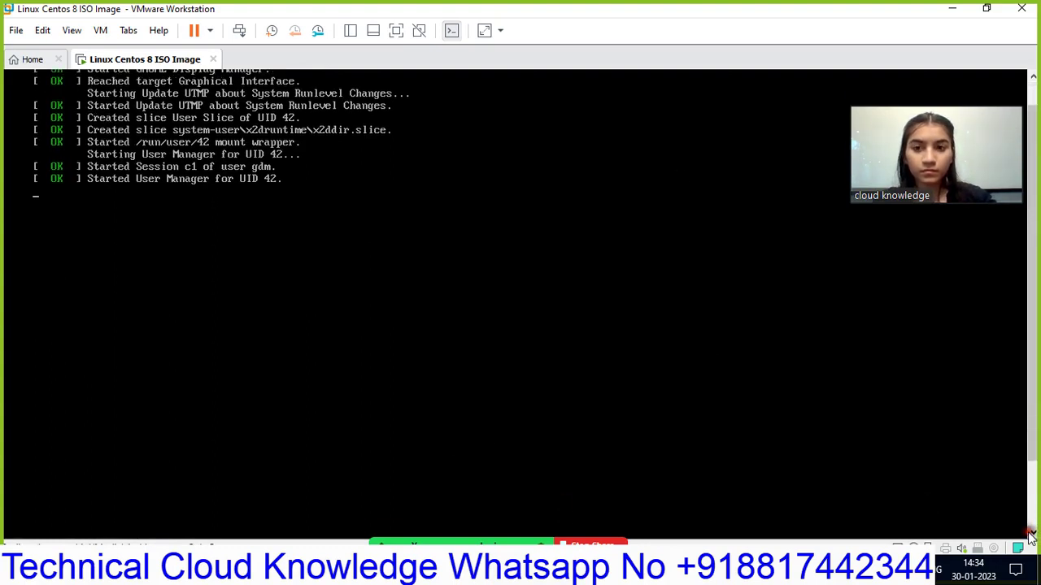
pyautogui.scroll(-1, 1030, 536)
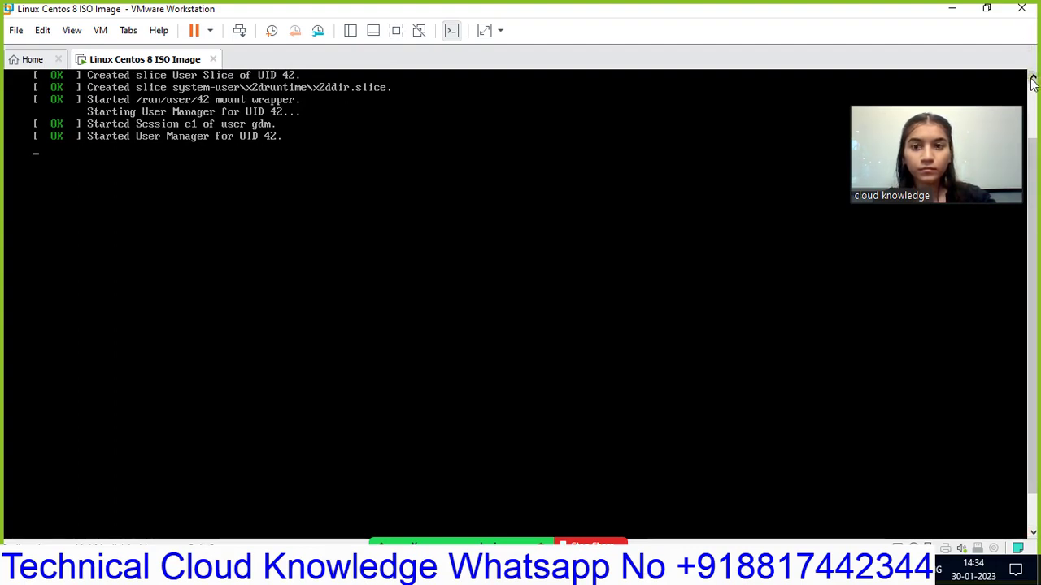
pyautogui.scroll(2, 1033, 83)
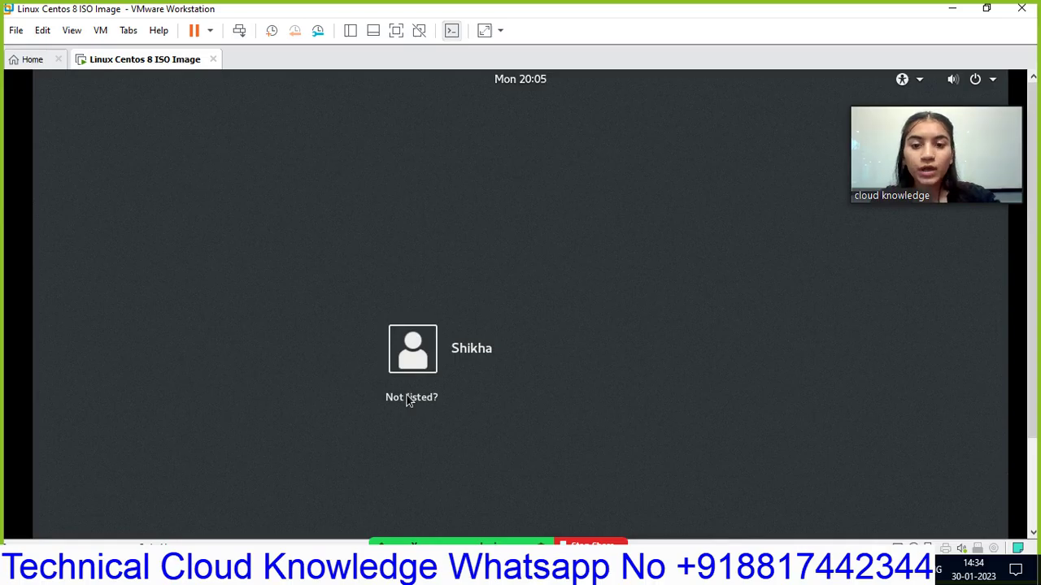
pyautogui.click(409, 397)
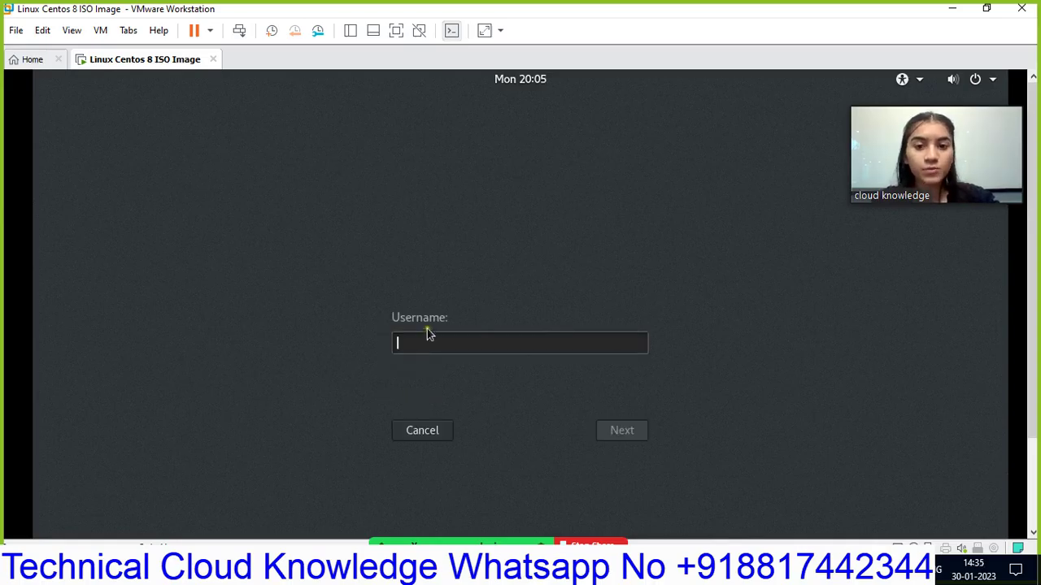
# - Sign in to the CentOS guest as root with its password and reach the GNOME desktop
pyautogui.write('root')
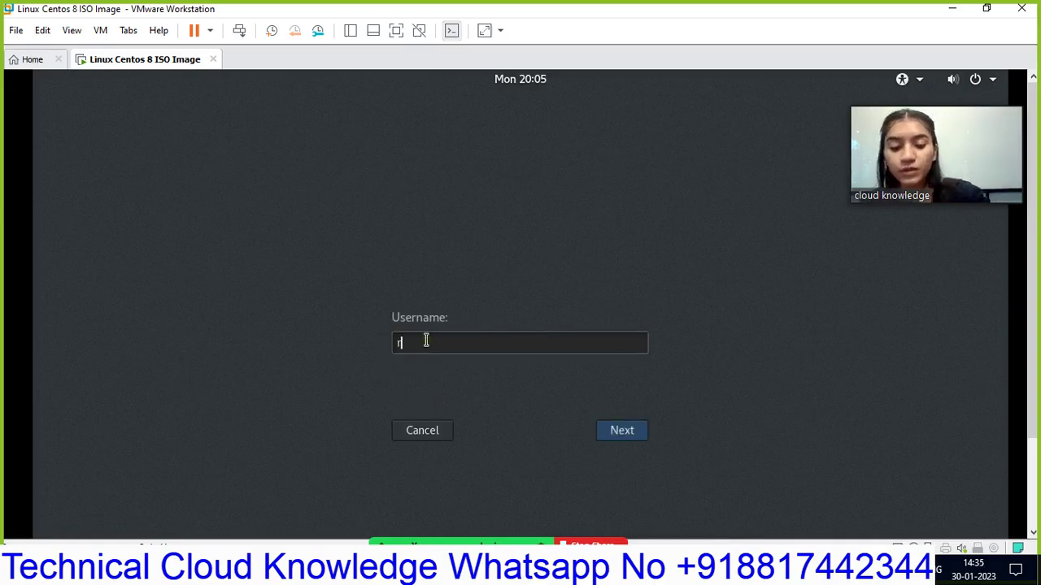
pyautogui.click(606, 433)
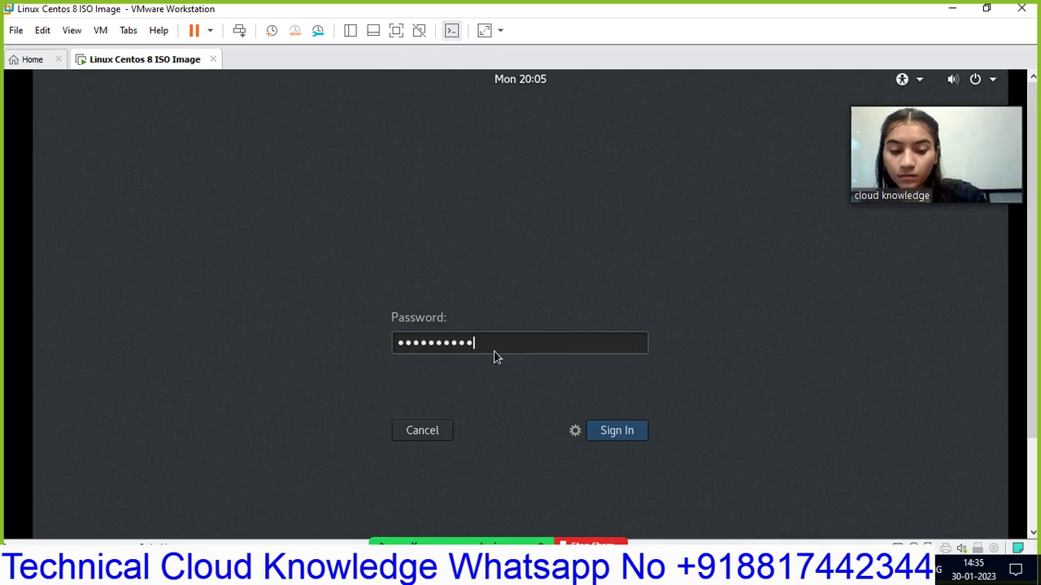
pyautogui.click(627, 431)
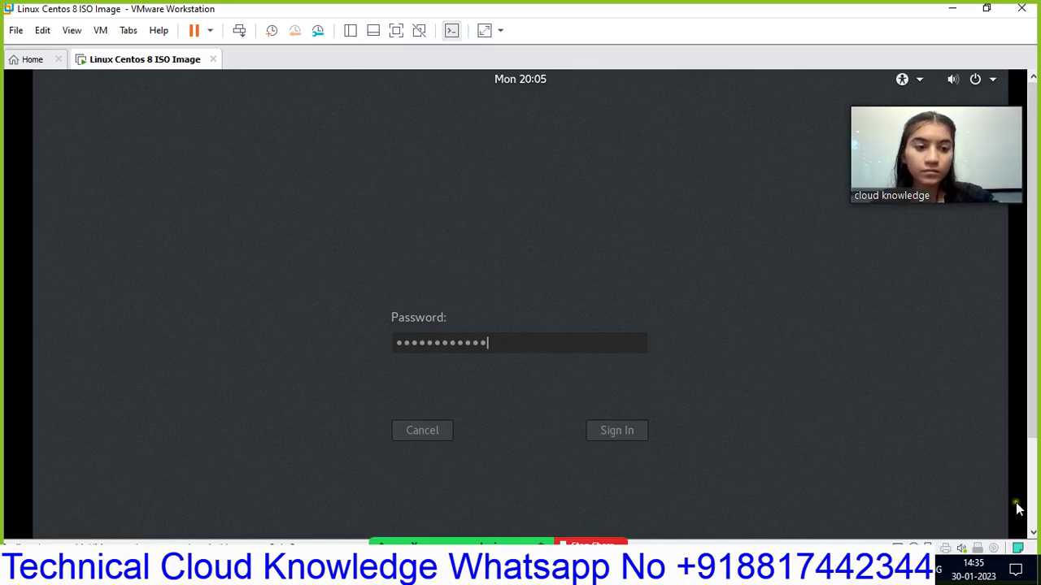
pyautogui.click(1033, 534)
pyautogui.click(1033, 534)
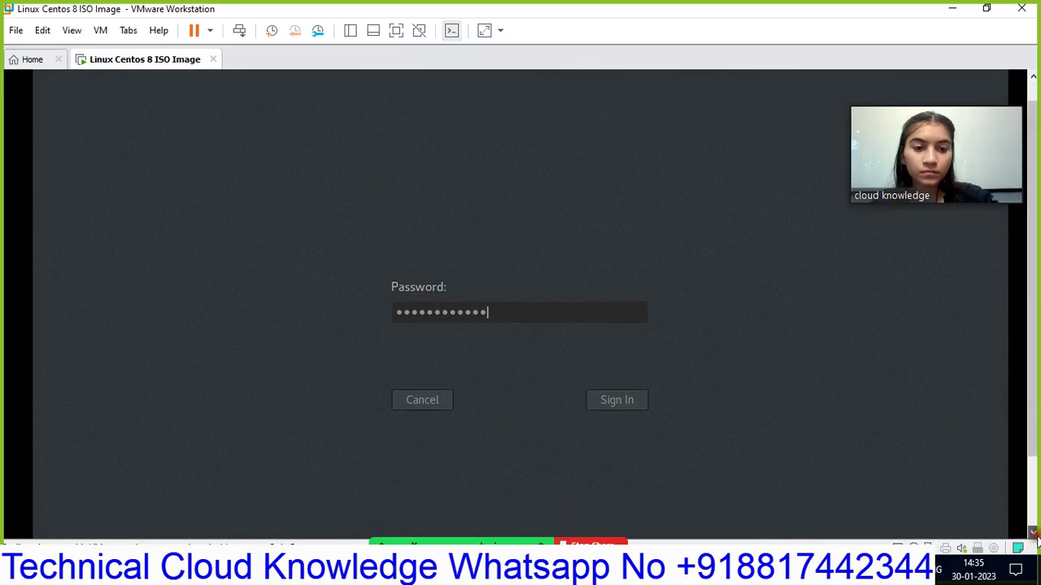
pyautogui.click(1034, 533)
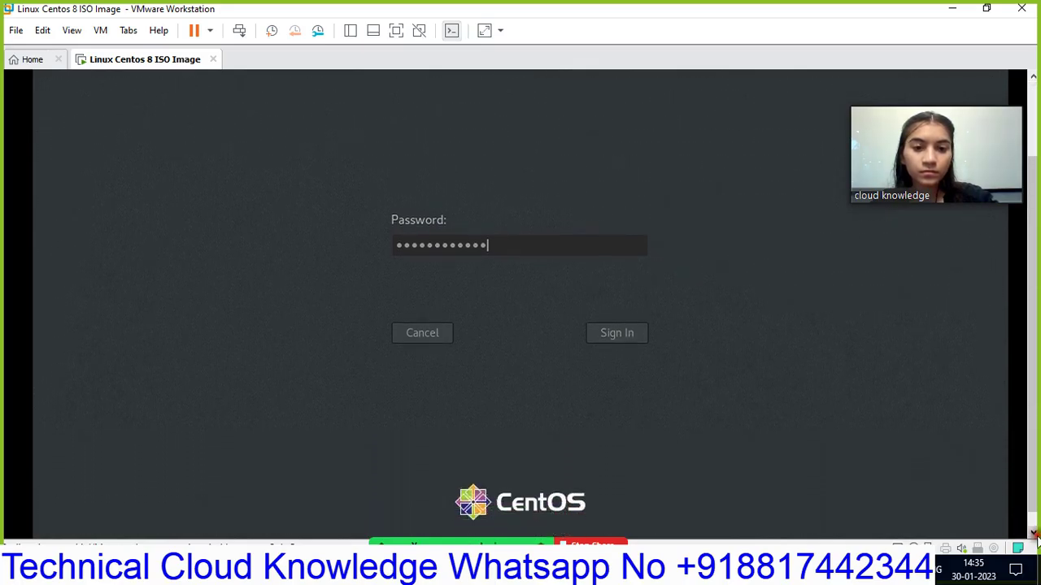
pyautogui.click(1034, 77)
pyautogui.click(1033, 77)
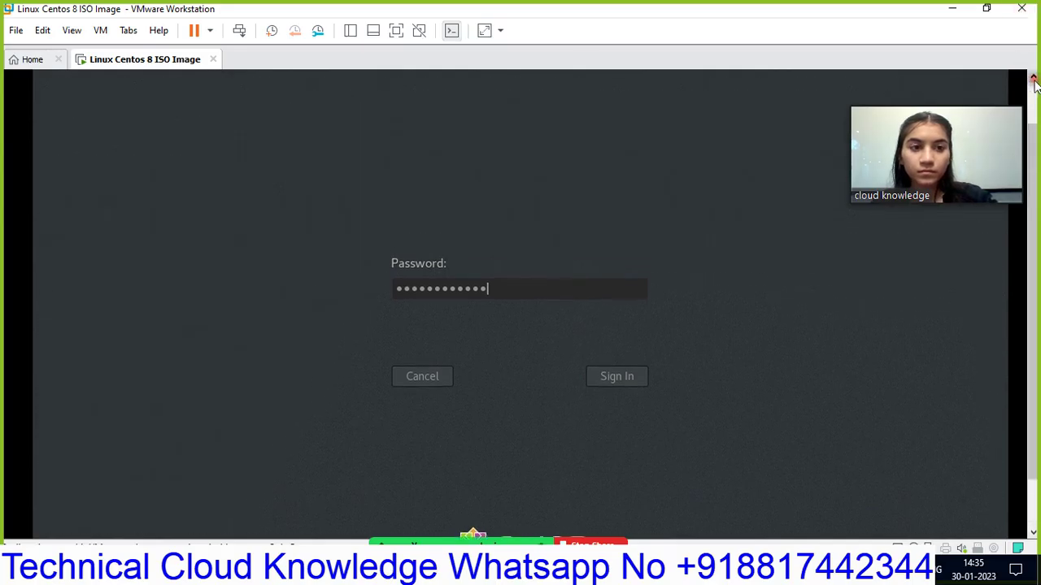
pyautogui.click(1033, 78)
pyautogui.click(1034, 78)
pyautogui.click(1034, 78)
pyautogui.press('Return')
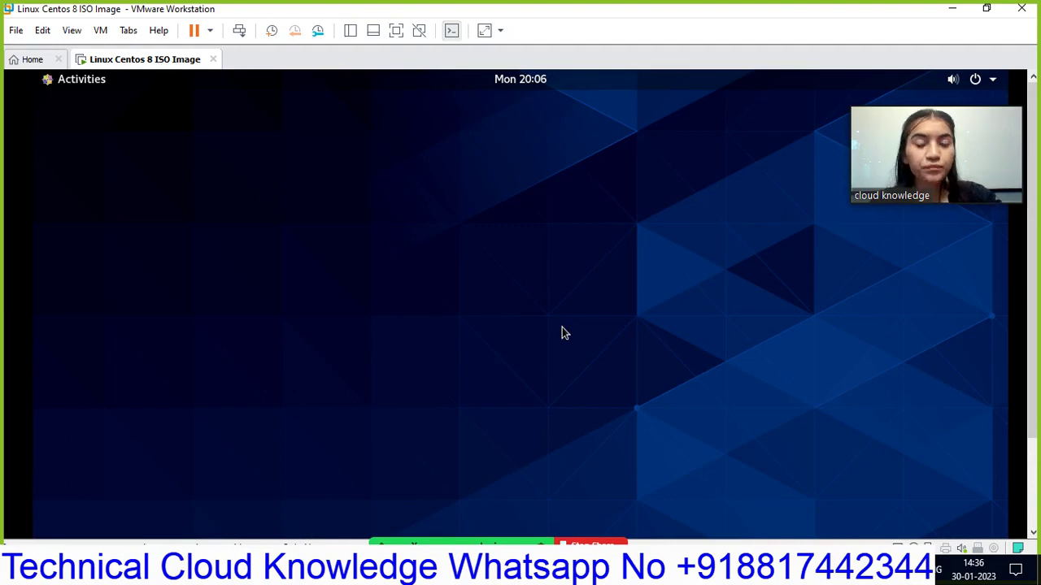
# - Toggle the Activities overview until the Welcome setup listing English (India) appears
pyautogui.click(50, 86)
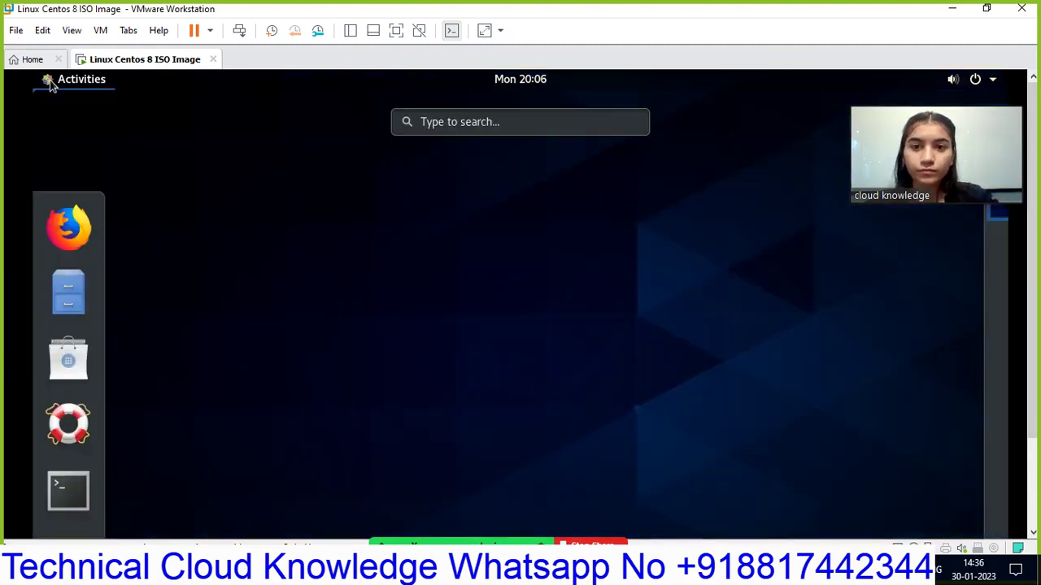
pyautogui.click(51, 87)
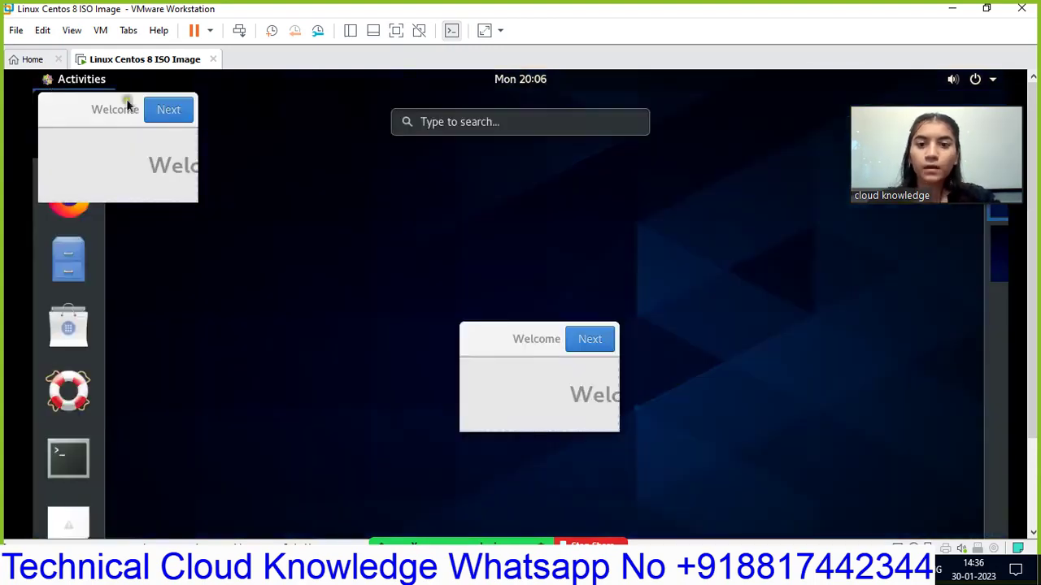
pyautogui.click(127, 100)
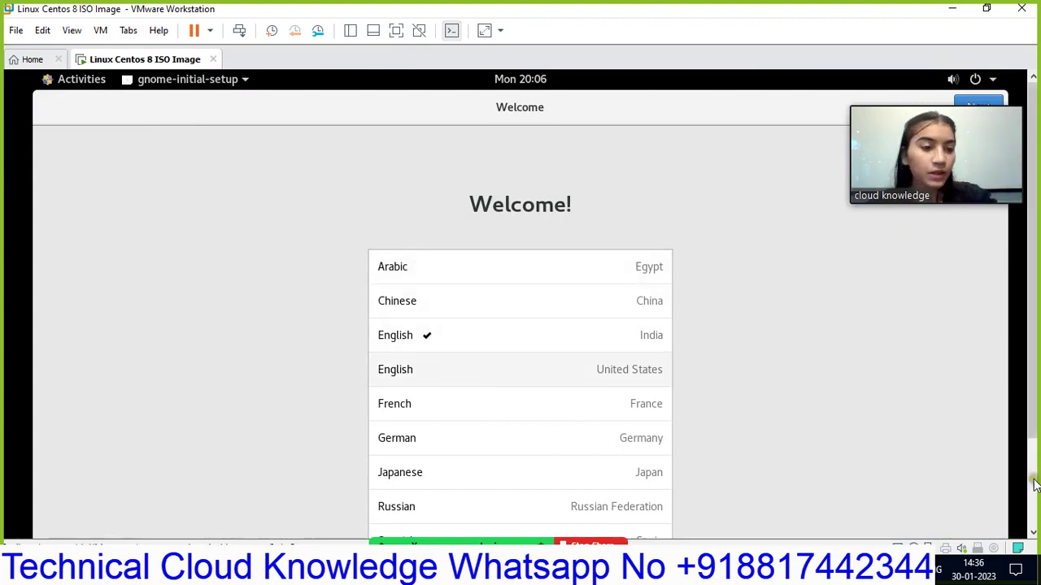
# - Complete first-run setup in English (India), keeping default typing and privacy, skipping online accounts, closing Help
pyautogui.click(1033, 517)
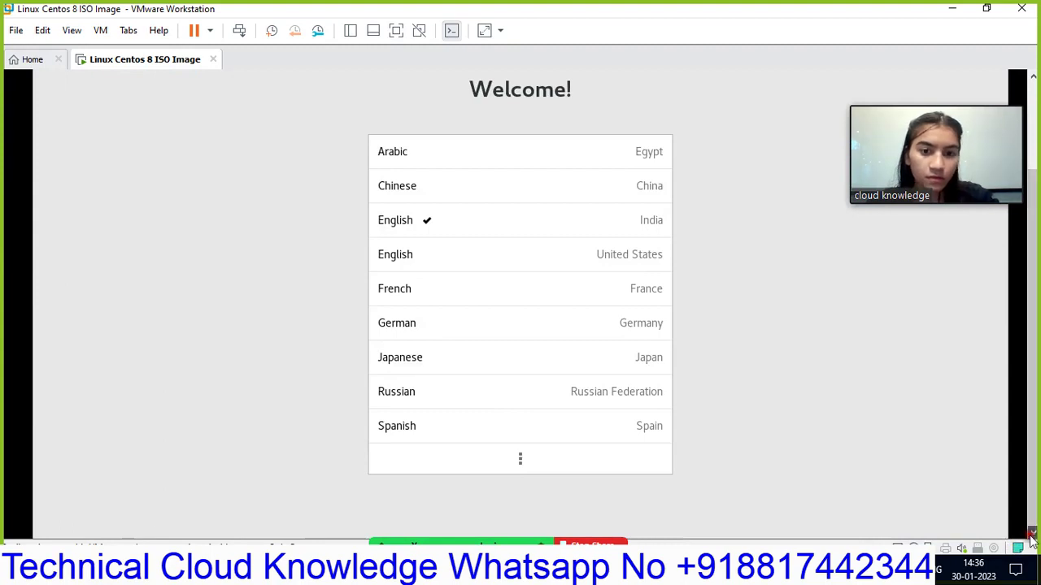
pyautogui.click(540, 216)
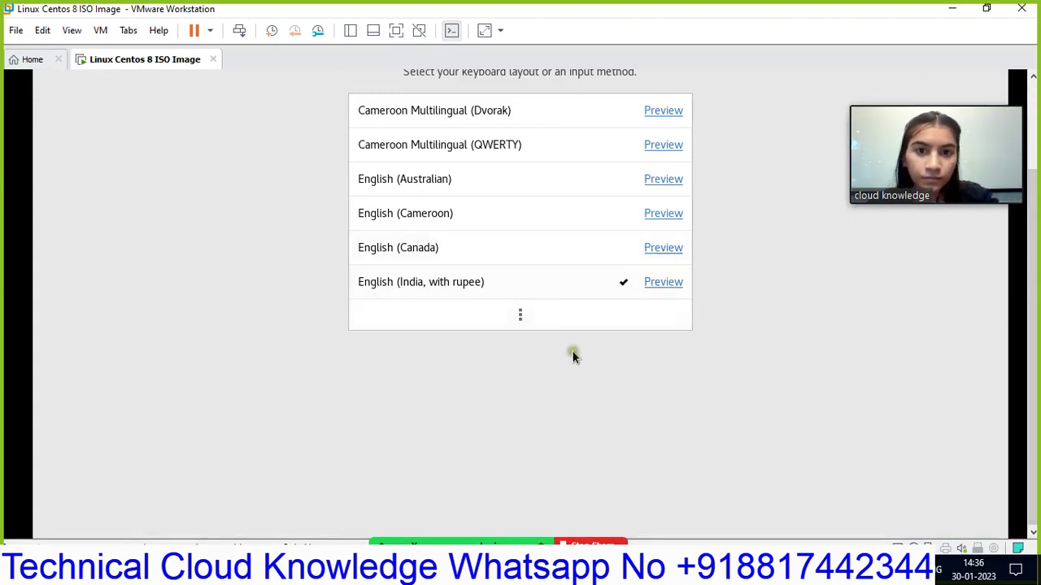
pyautogui.click(1035, 93)
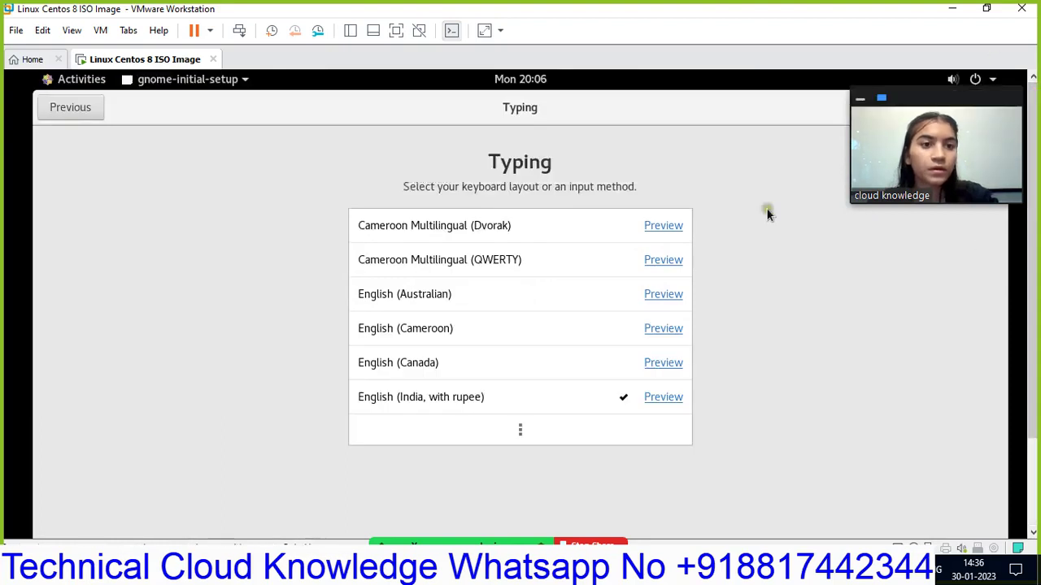
pyautogui.moveTo(923, 192); pyautogui.dragTo(916, 245)
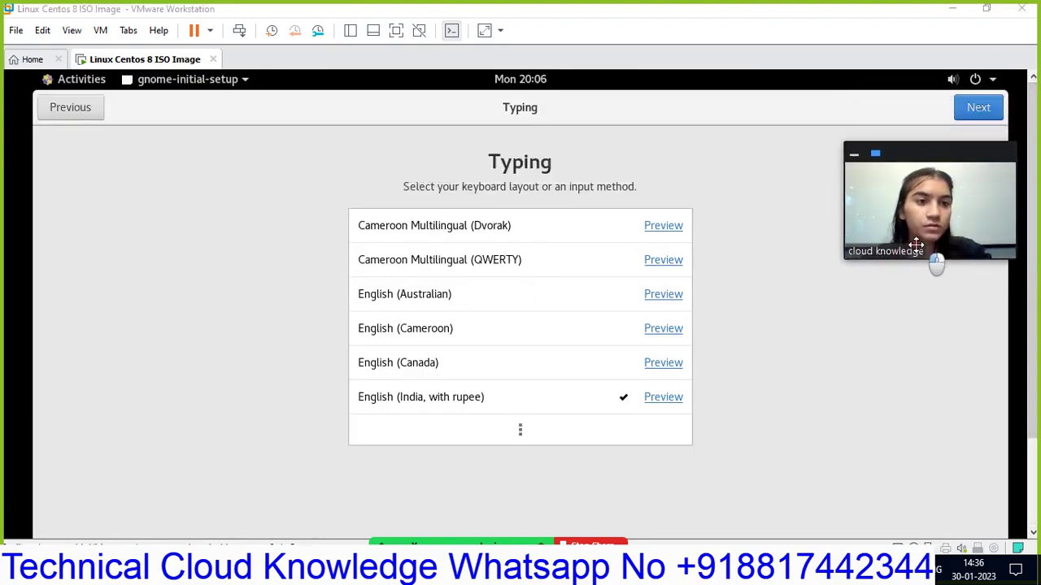
pyautogui.click(988, 113)
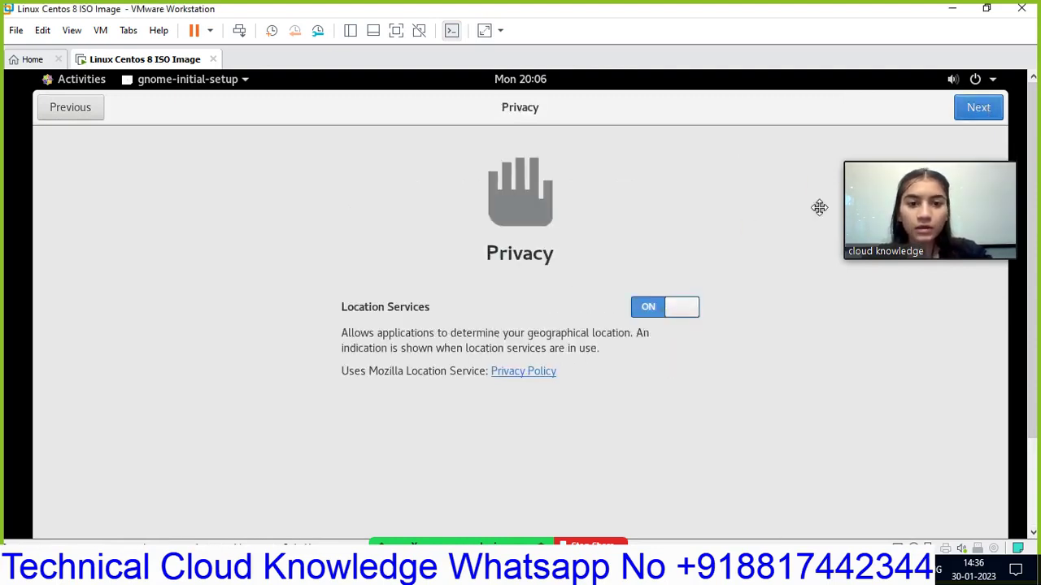
pyautogui.click(968, 101)
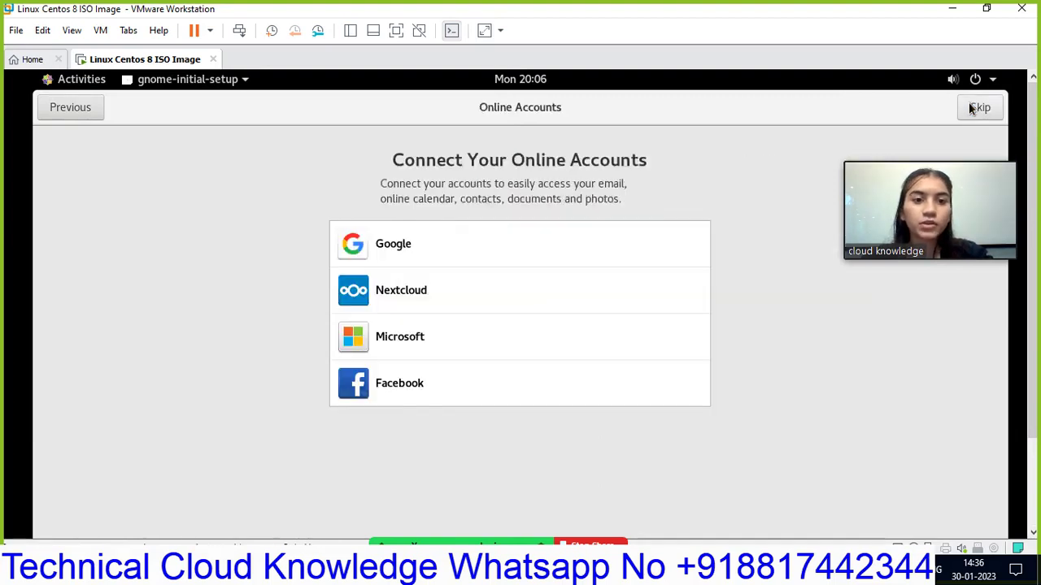
pyautogui.click(981, 109)
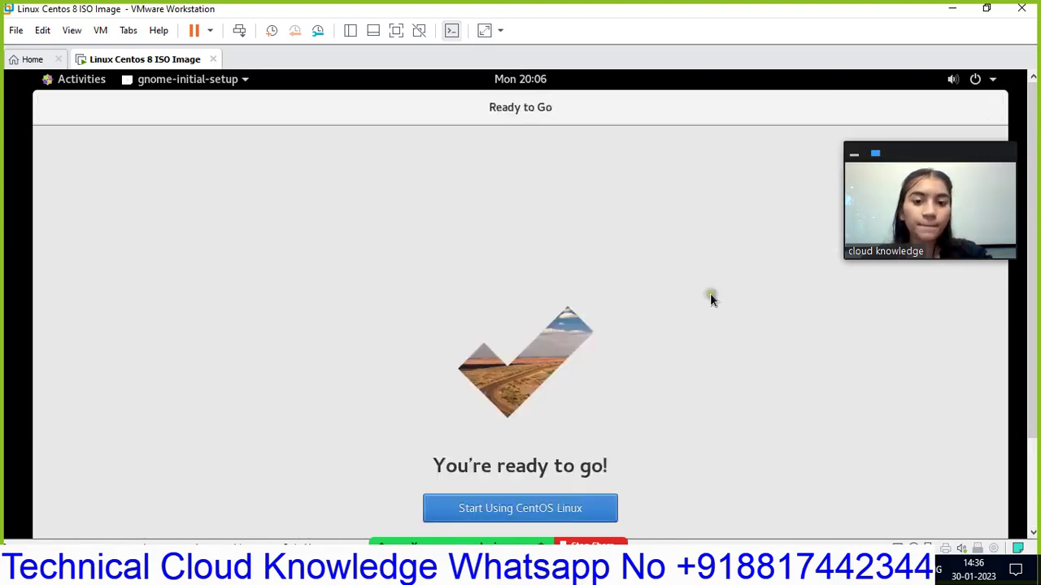
pyautogui.click(534, 514)
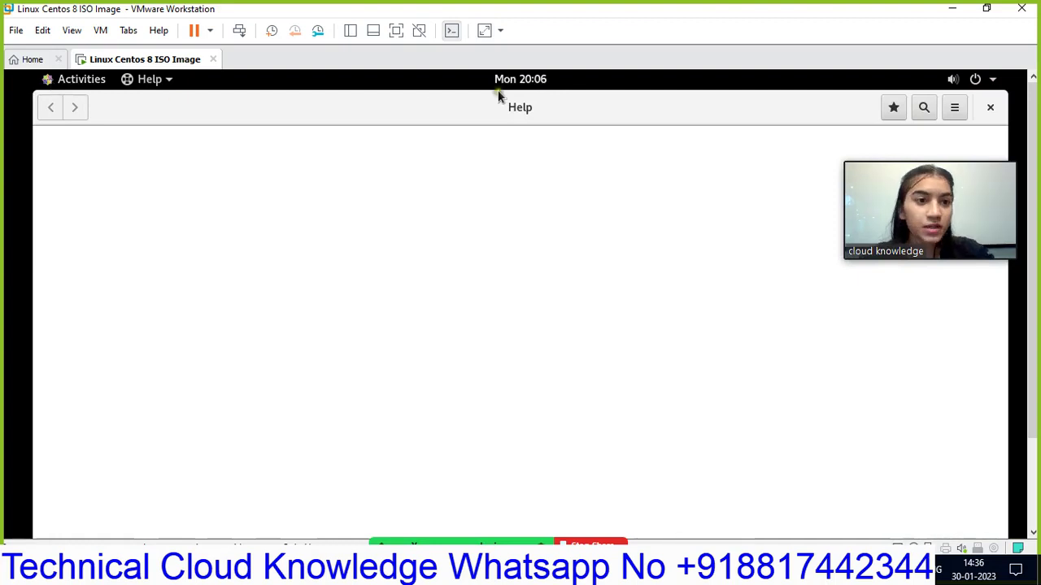
pyautogui.click(988, 108)
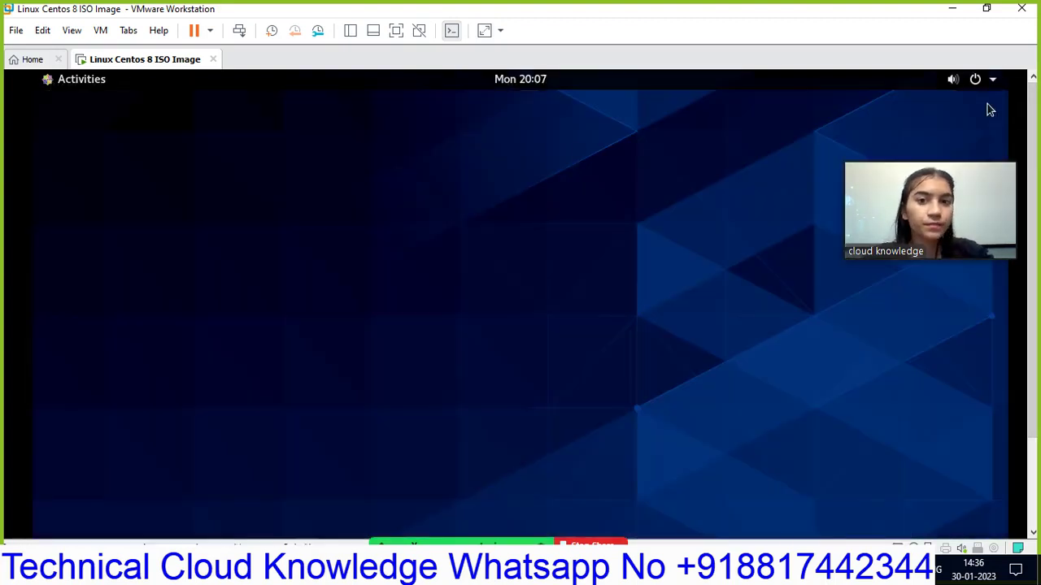
pyautogui.click(47, 82)
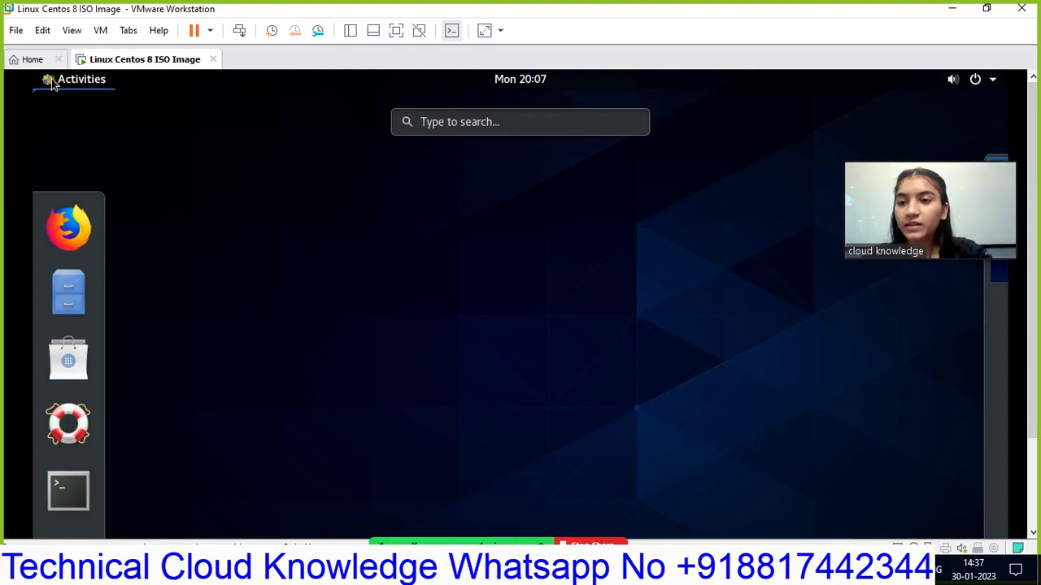
pyautogui.click(68, 499)
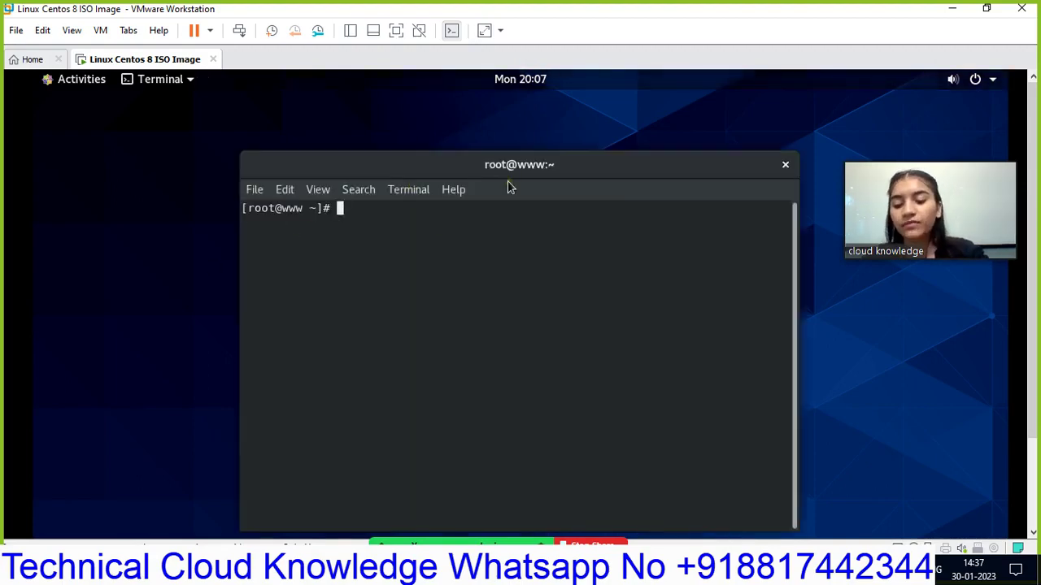
pyautogui.write('cd')
pyautogui.press('Return')
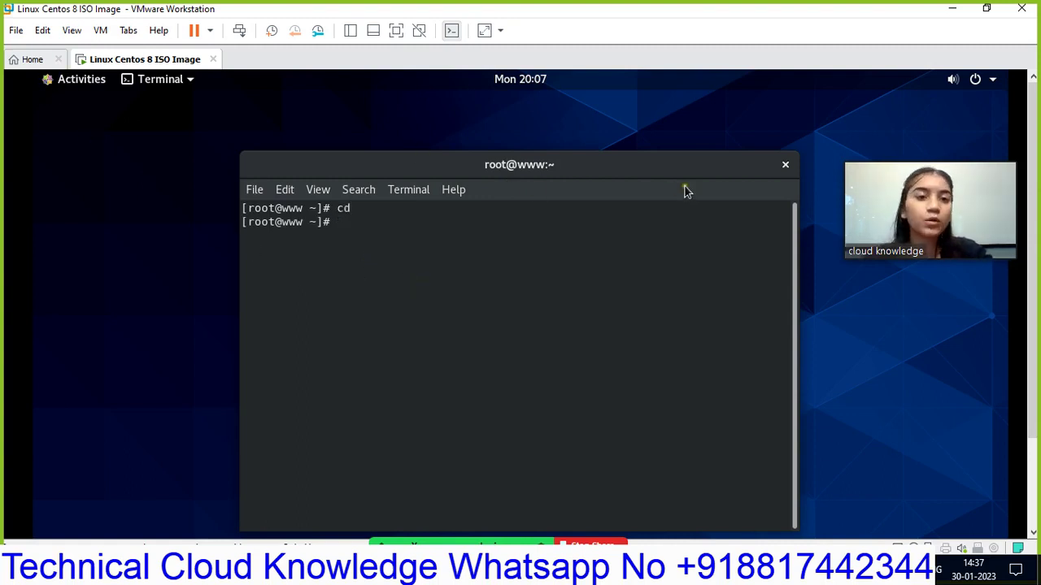
pyautogui.click(786, 165)
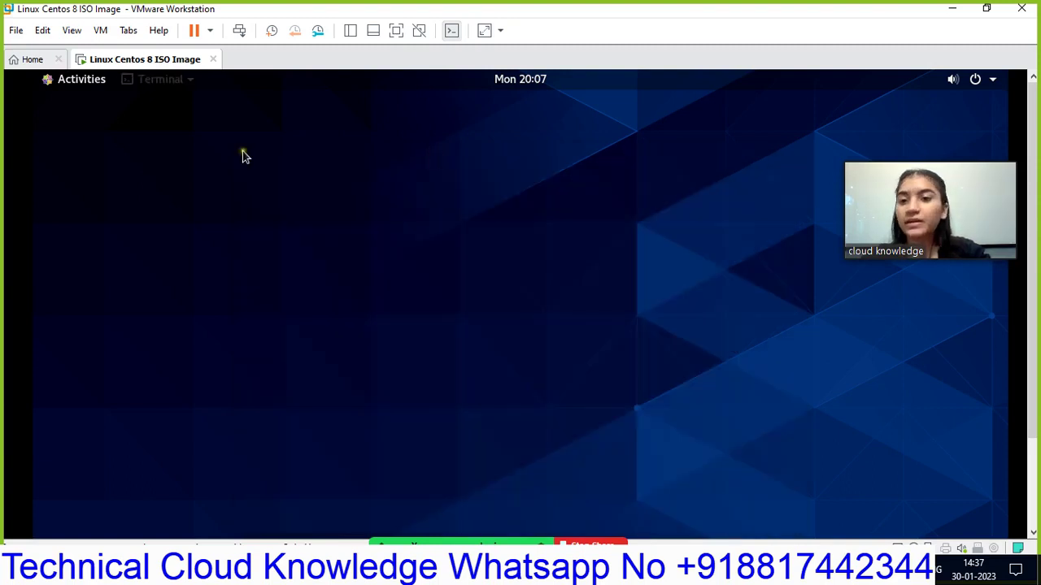
# - Open the GNOME system menu and expand the root entry to reveal Log Out
pyautogui.click(46, 79)
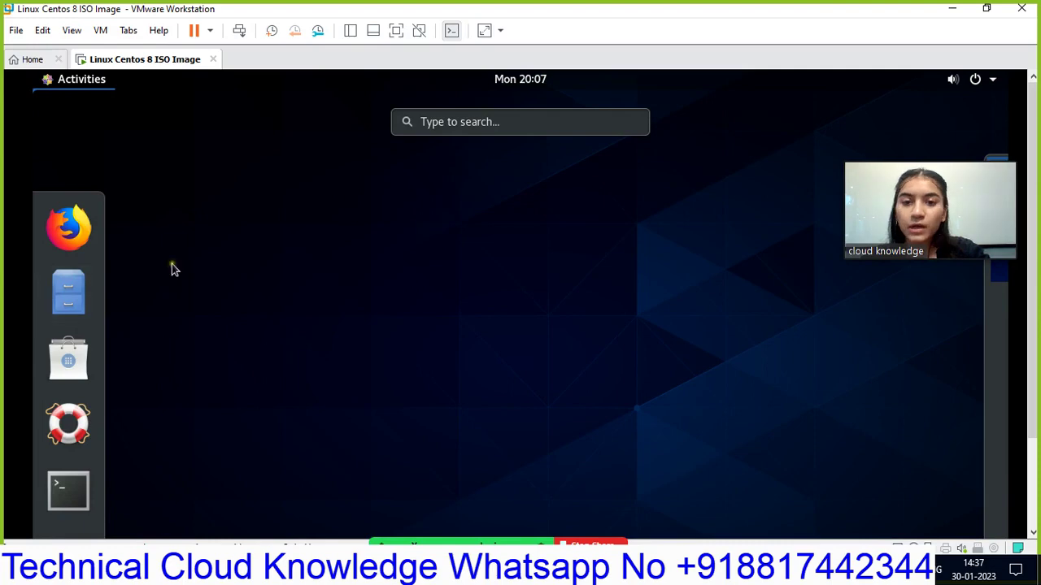
pyautogui.click(366, 132)
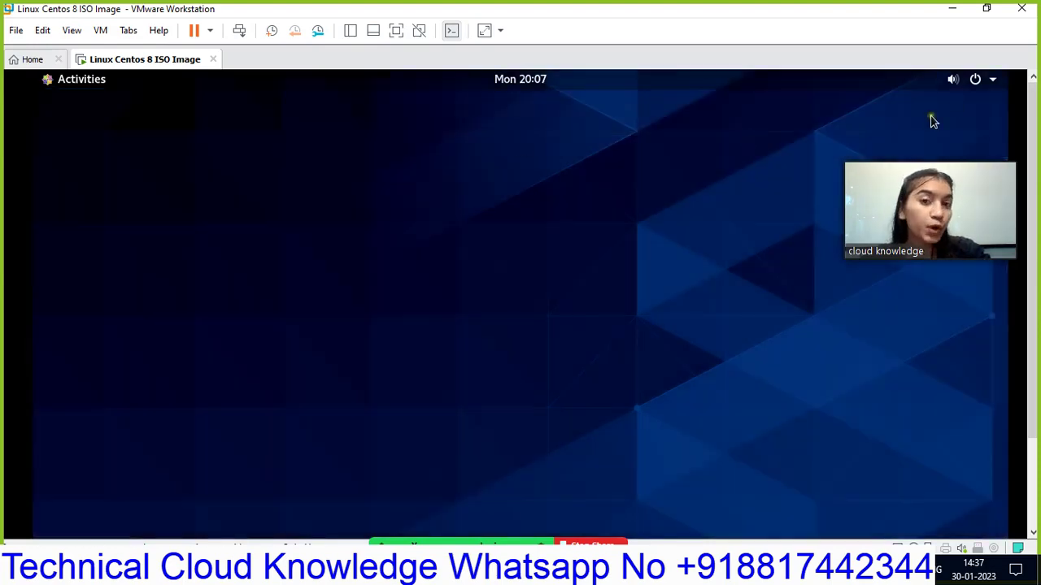
pyautogui.click(976, 79)
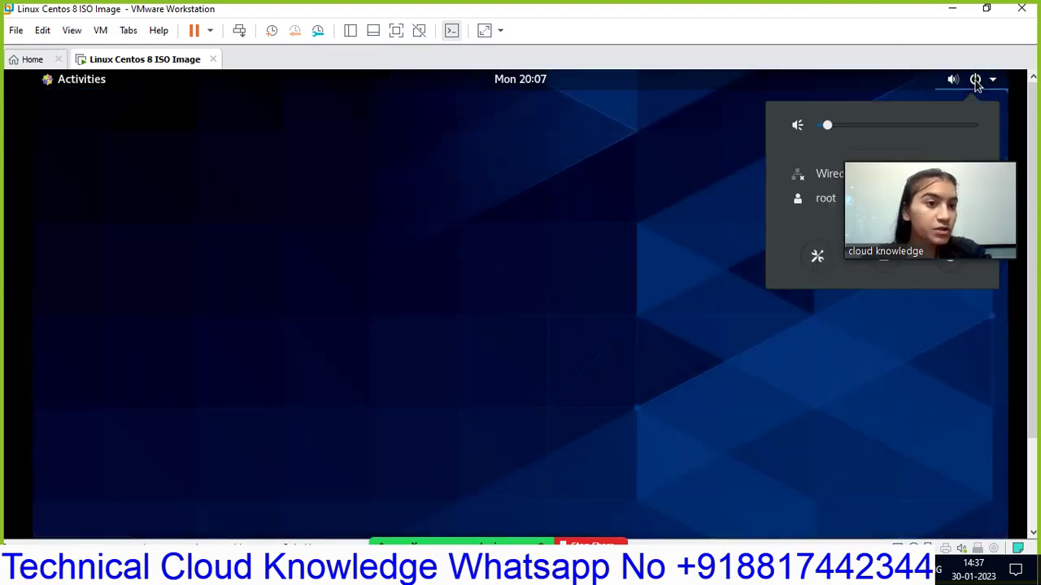
pyautogui.moveTo(890, 168); pyautogui.dragTo(671, 157)
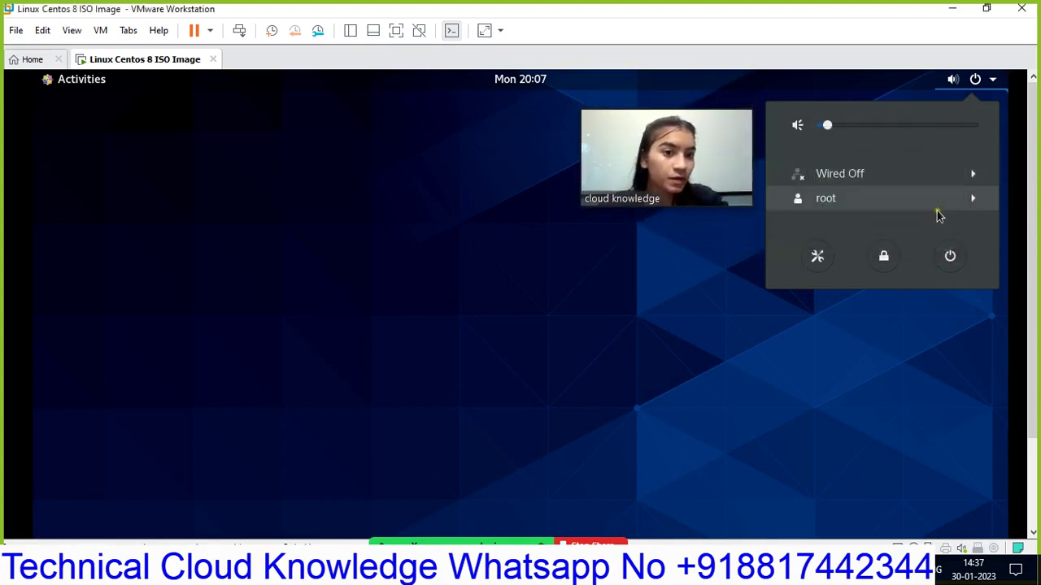
pyautogui.click(975, 198)
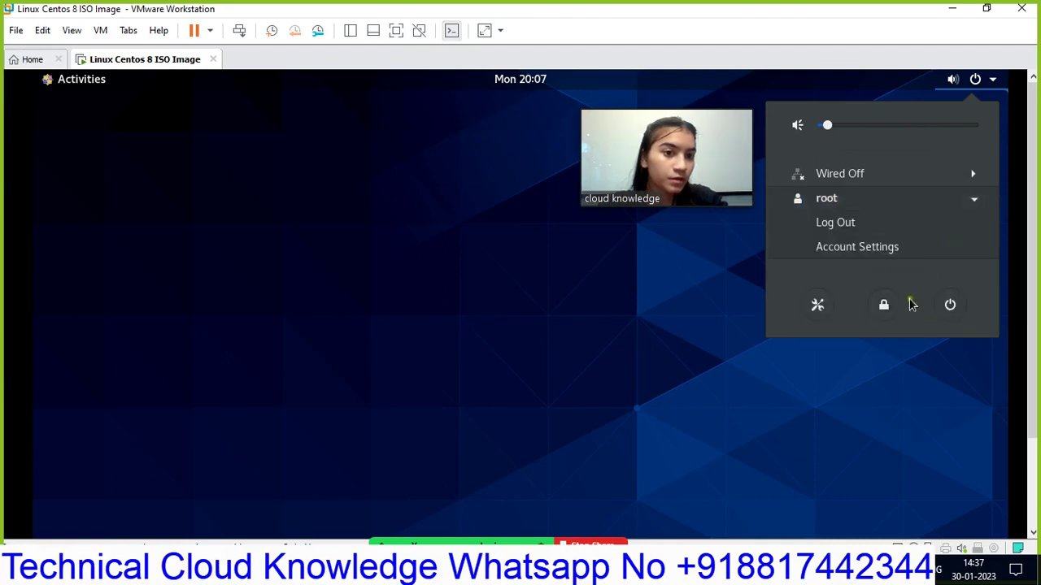
# - Log root out and select the new user account on the login screen
pyautogui.click(845, 224)
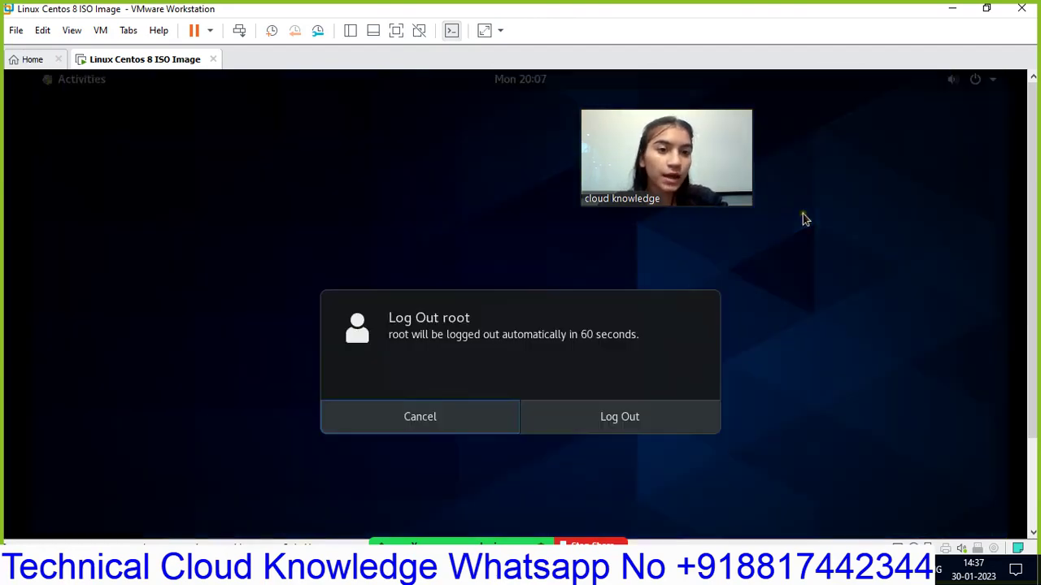
pyautogui.click(620, 417)
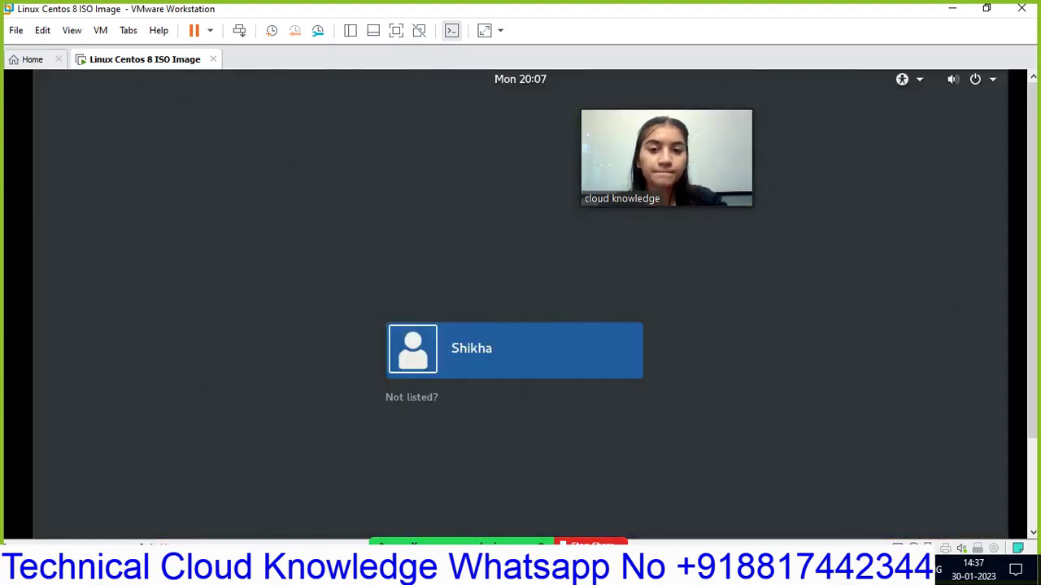
pyautogui.click(476, 366)
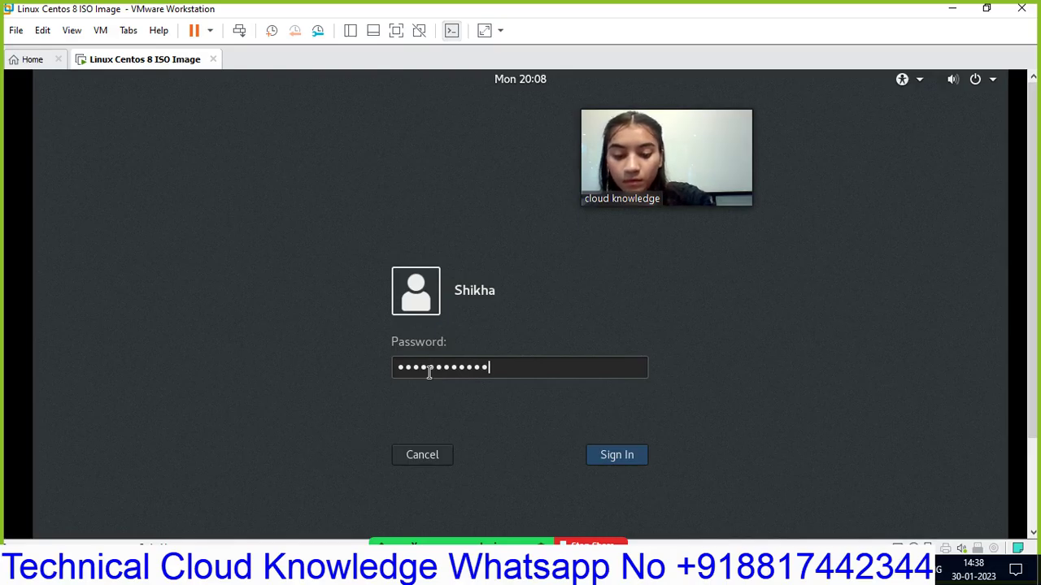
# - Sign the new user in, re-entering the password after the first attempt is rejected
pyautogui.click(626, 457)
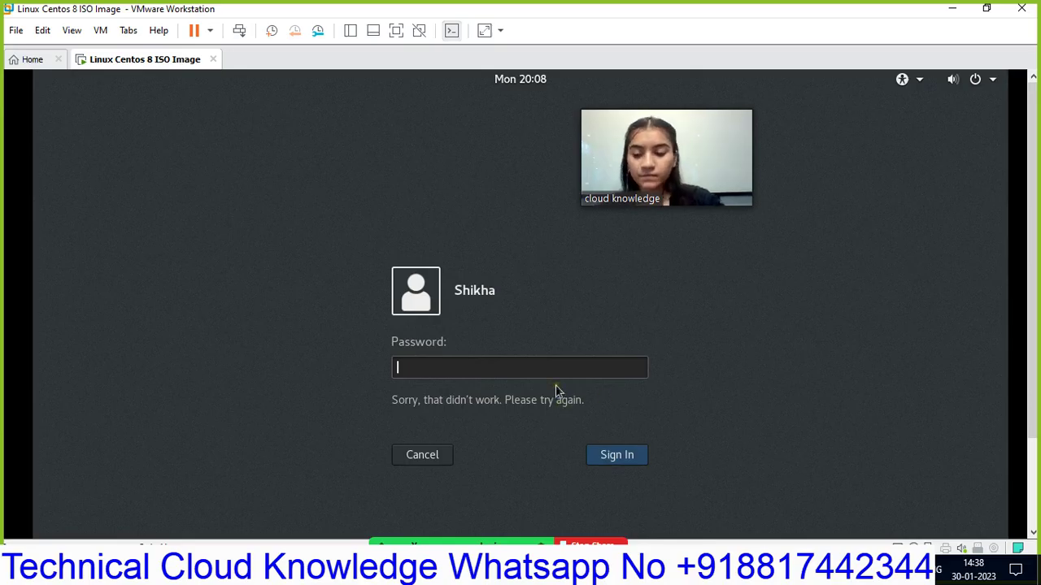
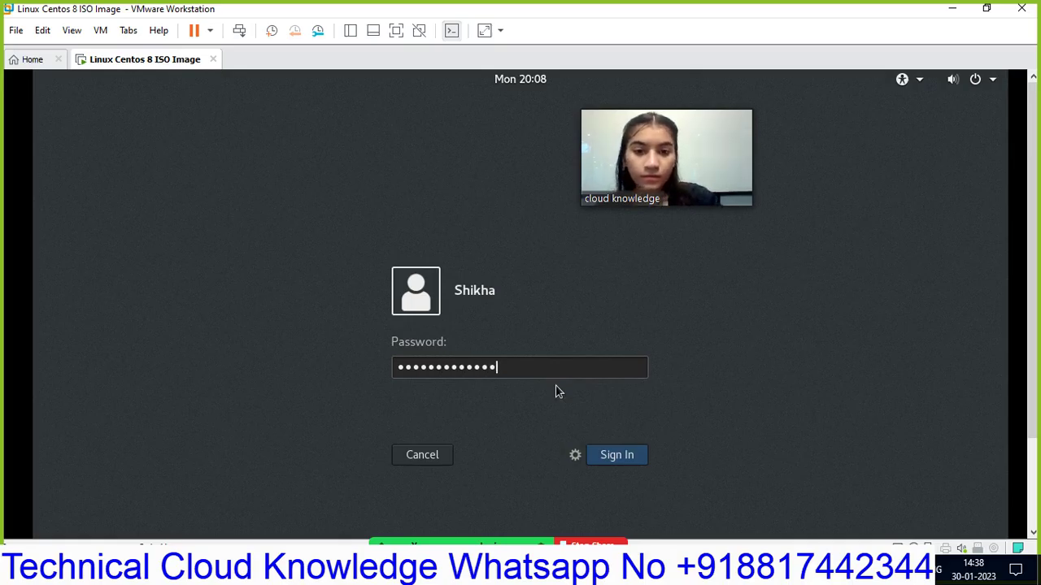
pyautogui.click(601, 460)
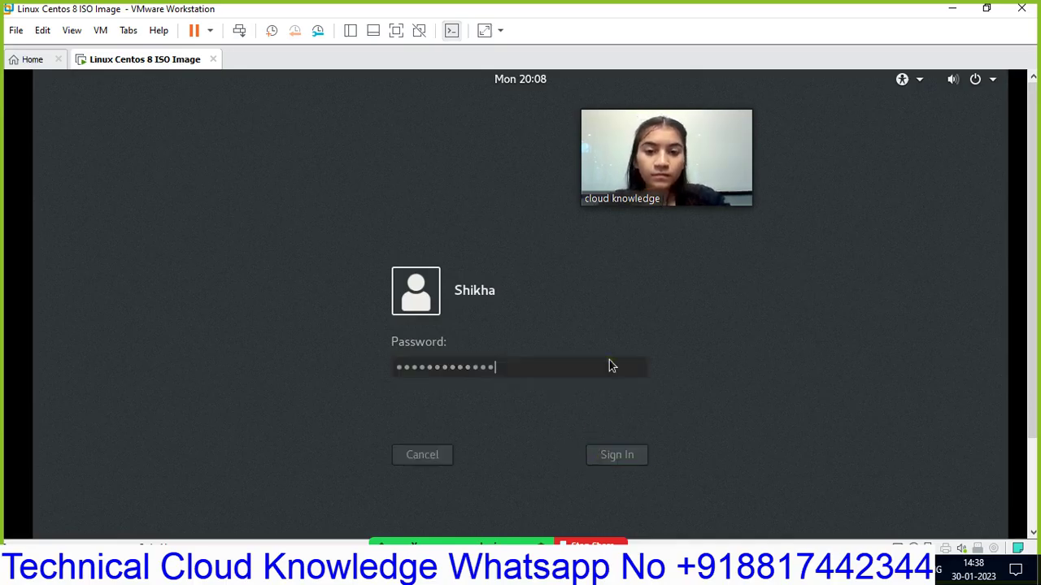
pyautogui.press('Return')
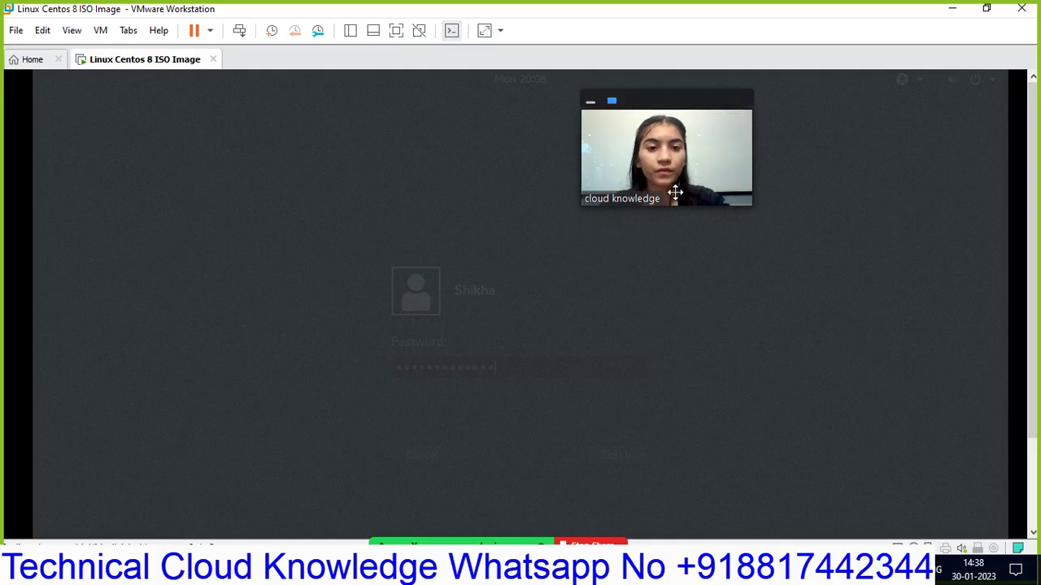
pyautogui.moveTo(676, 197); pyautogui.dragTo(924, 204)
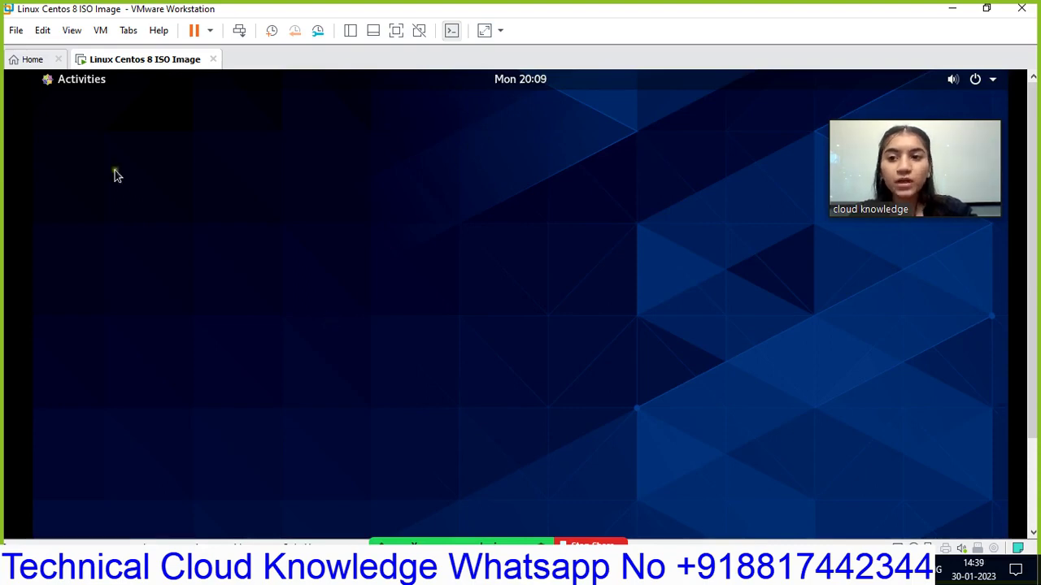
# - Dismiss the activities overview and the top-bar session and power menu
pyautogui.click(47, 79)
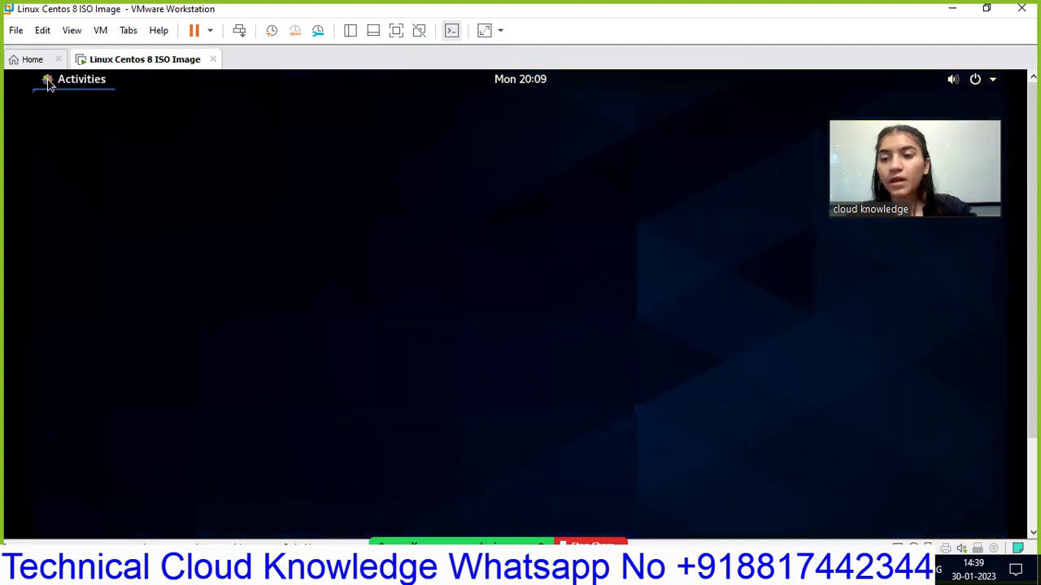
pyautogui.press('Escape')
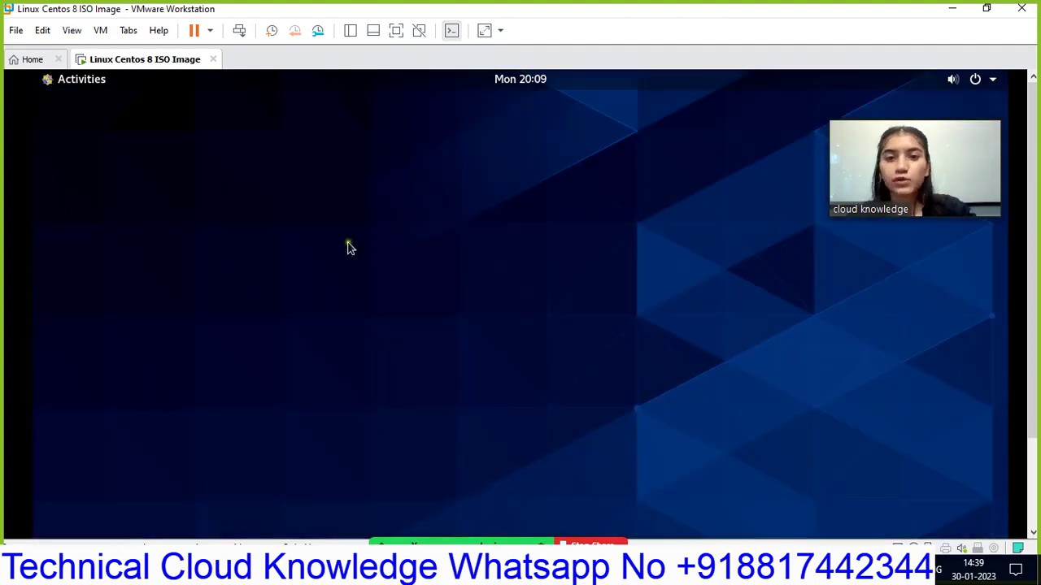
pyautogui.moveTo(927, 165)
pyautogui.moveTo(935, 181); pyautogui.dragTo(868, 188)
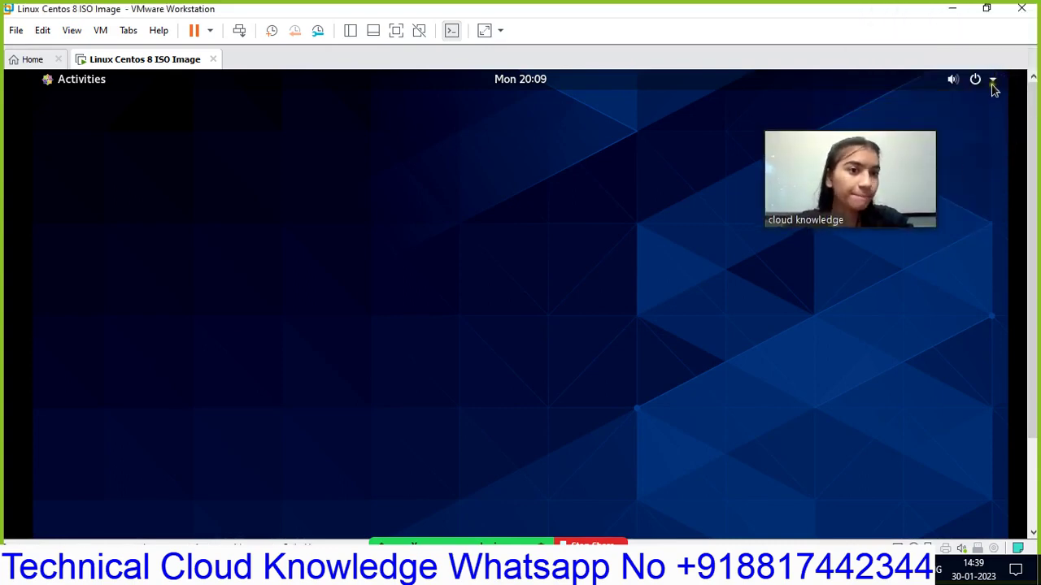
pyautogui.click(978, 91)
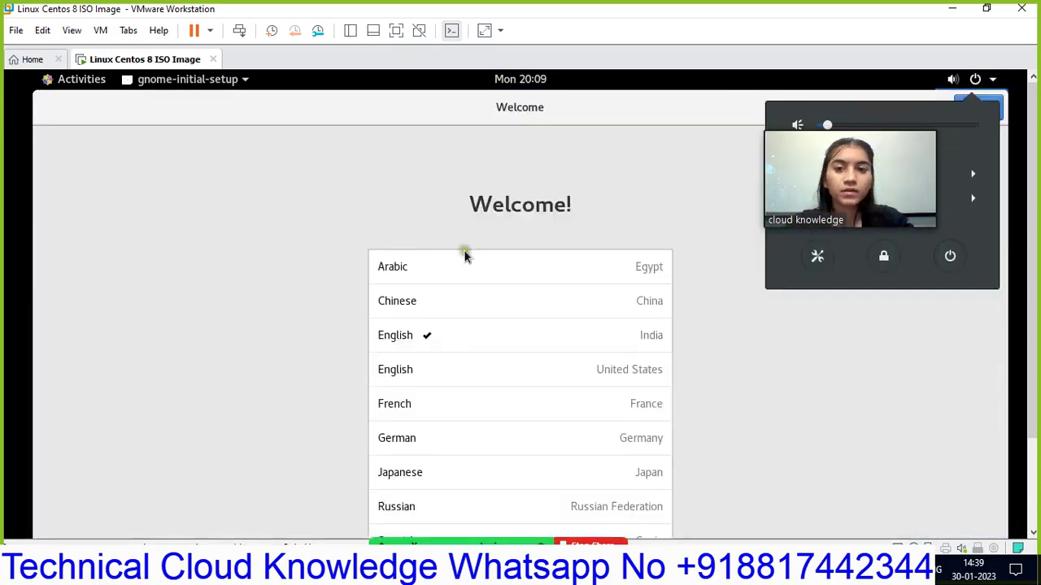
pyautogui.moveTo(927, 221); pyautogui.dragTo(873, 239)
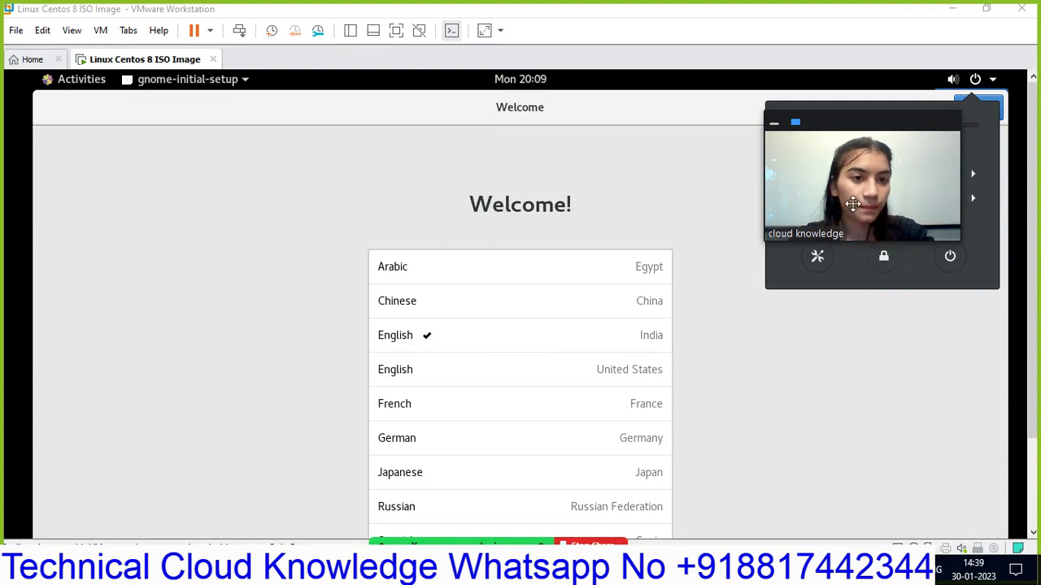
pyautogui.moveTo(852, 205); pyautogui.dragTo(831, 417)
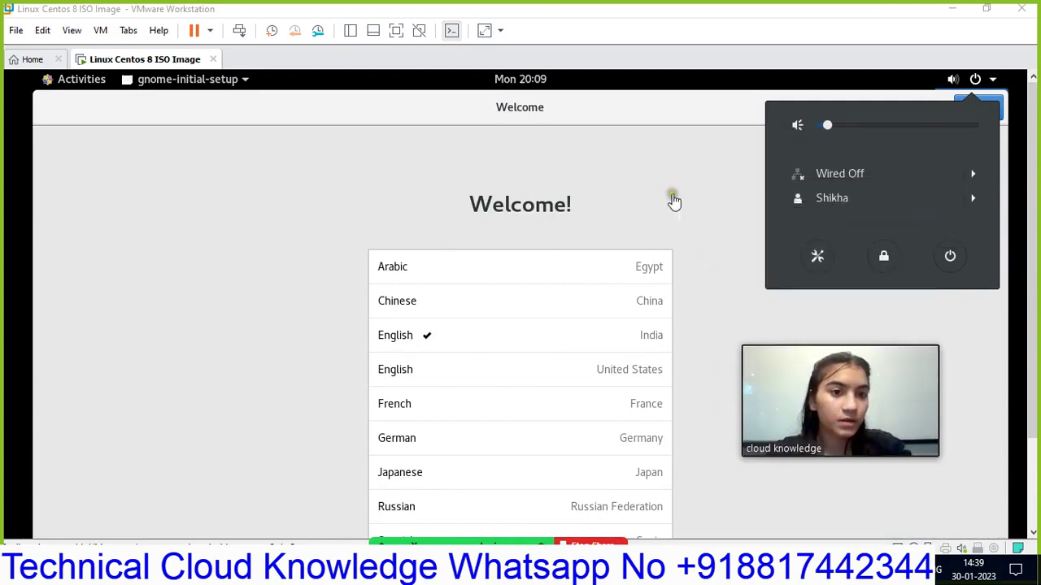
pyautogui.click(699, 174)
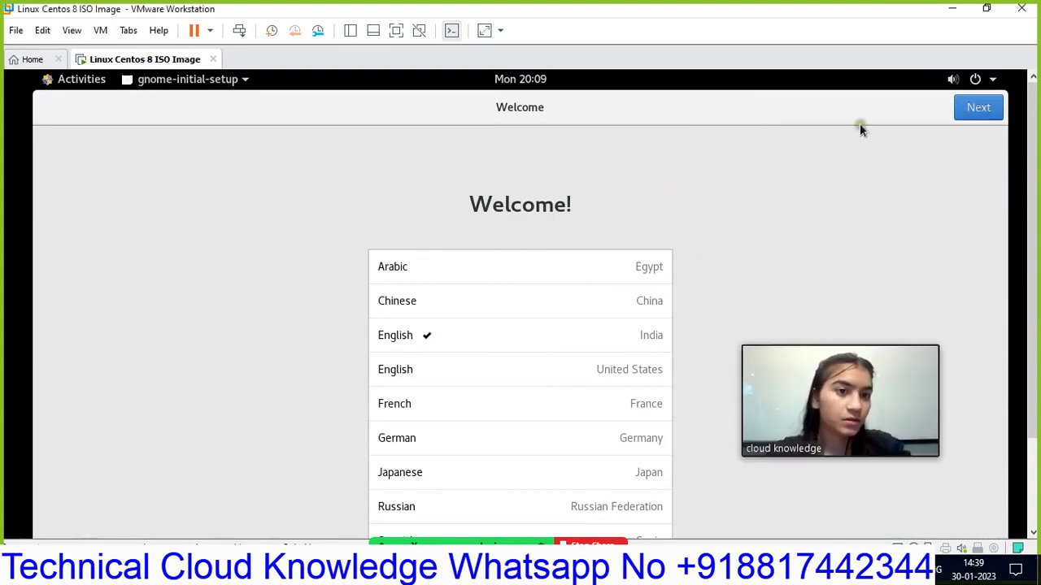
# - Keep English (India), accept keyboard and privacy defaults, skip online accounts, and start using CentOS
pyautogui.click(978, 109)
pyautogui.click(978, 109)
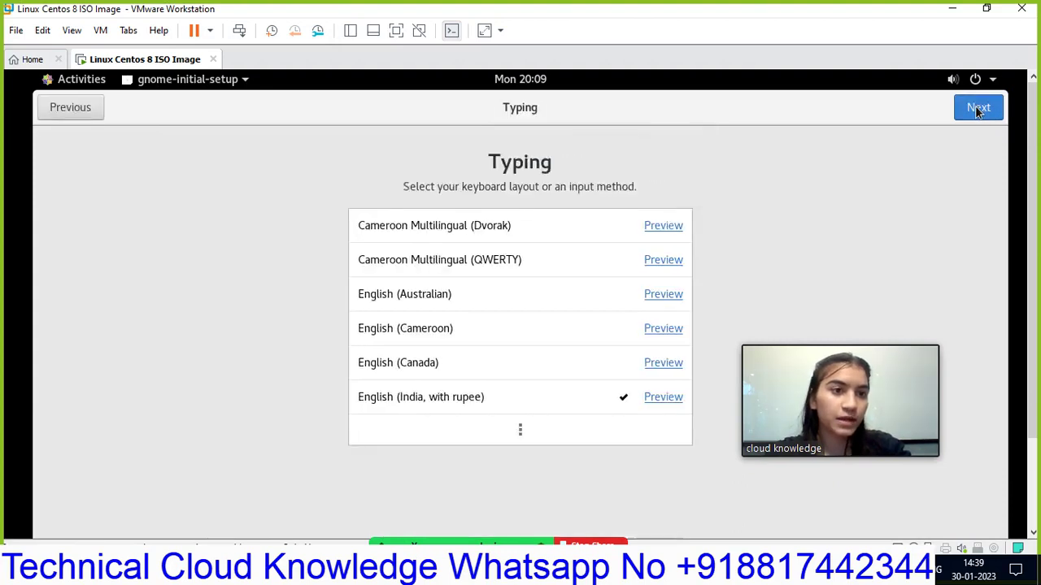
pyautogui.click(978, 110)
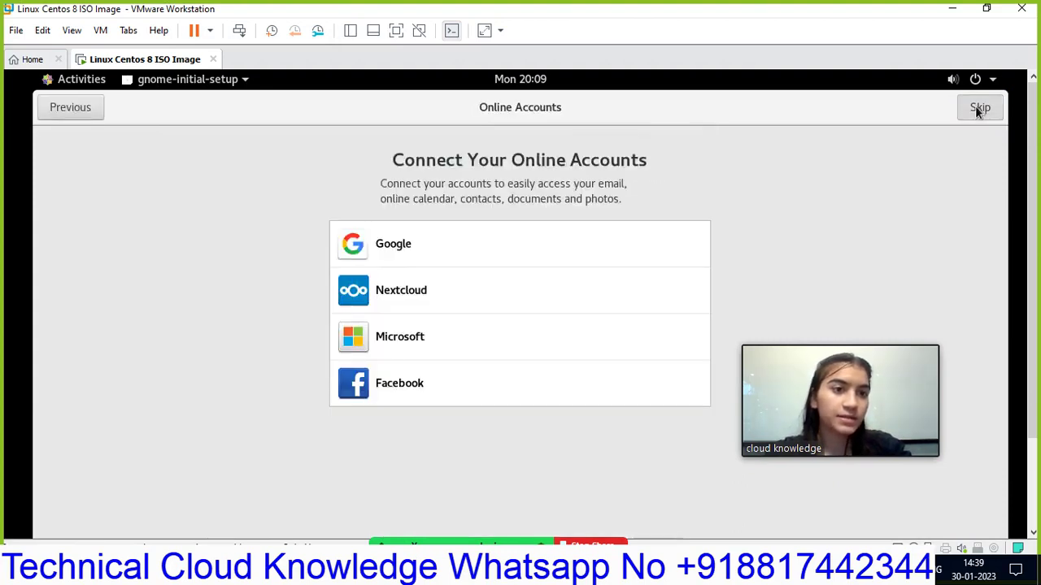
pyautogui.click(979, 108)
pyautogui.click(596, 507)
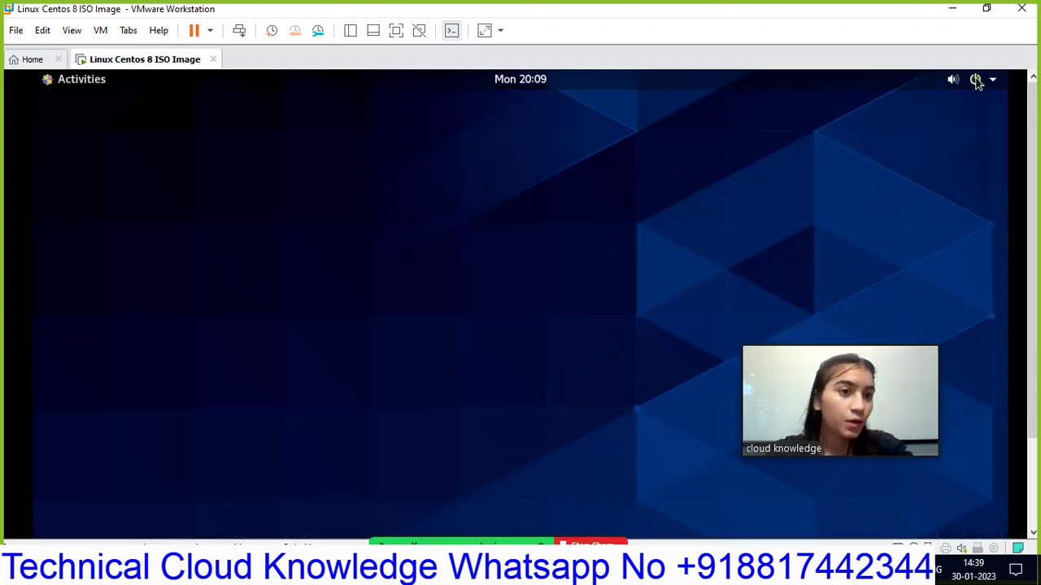
# - Close the Help window and choose Power Off from the top-bar system menu
pyautogui.click(978, 82)
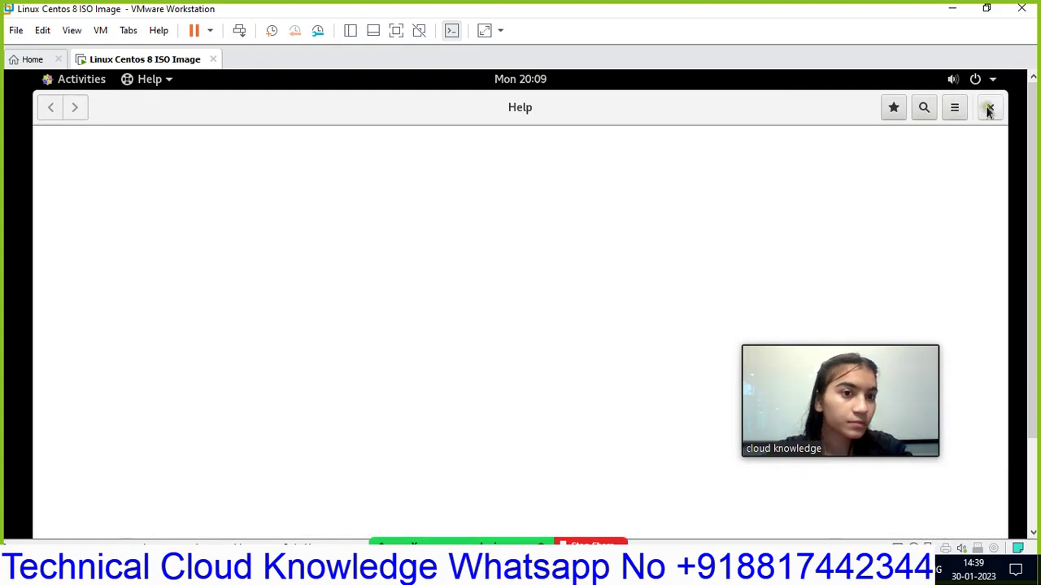
pyautogui.click(987, 106)
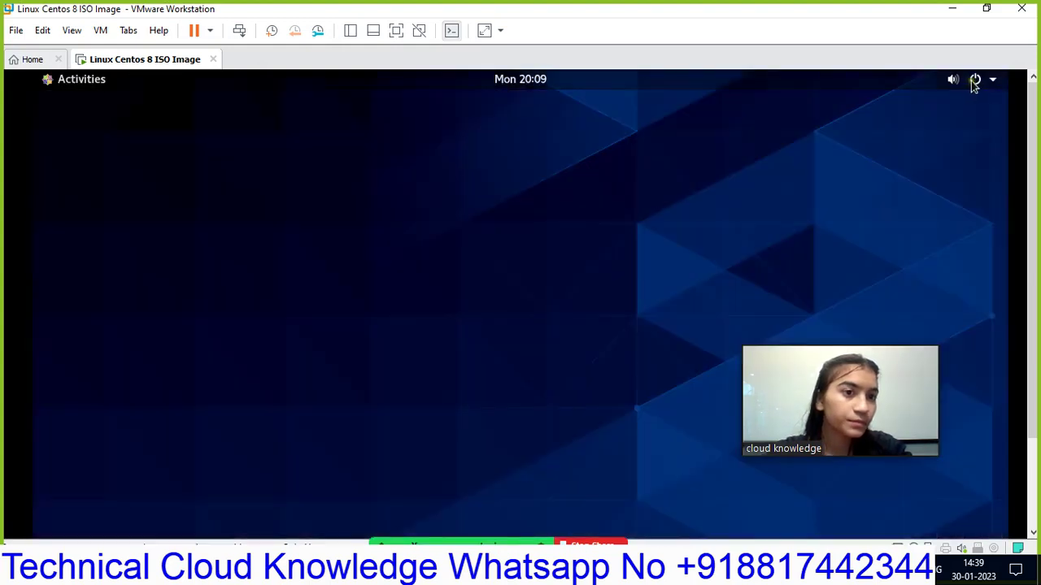
pyautogui.click(991, 84)
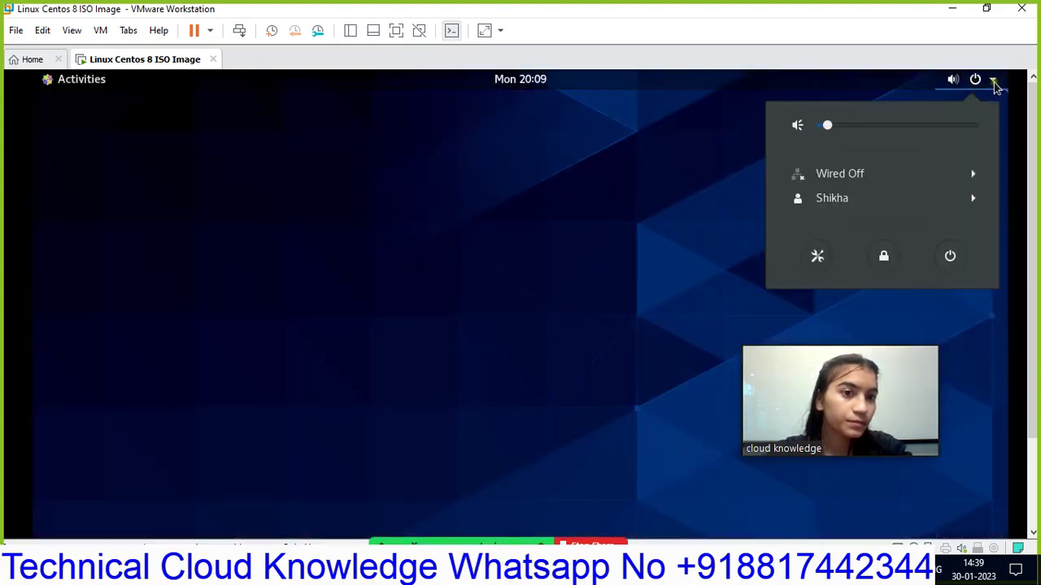
pyautogui.click(993, 85)
pyautogui.click(993, 86)
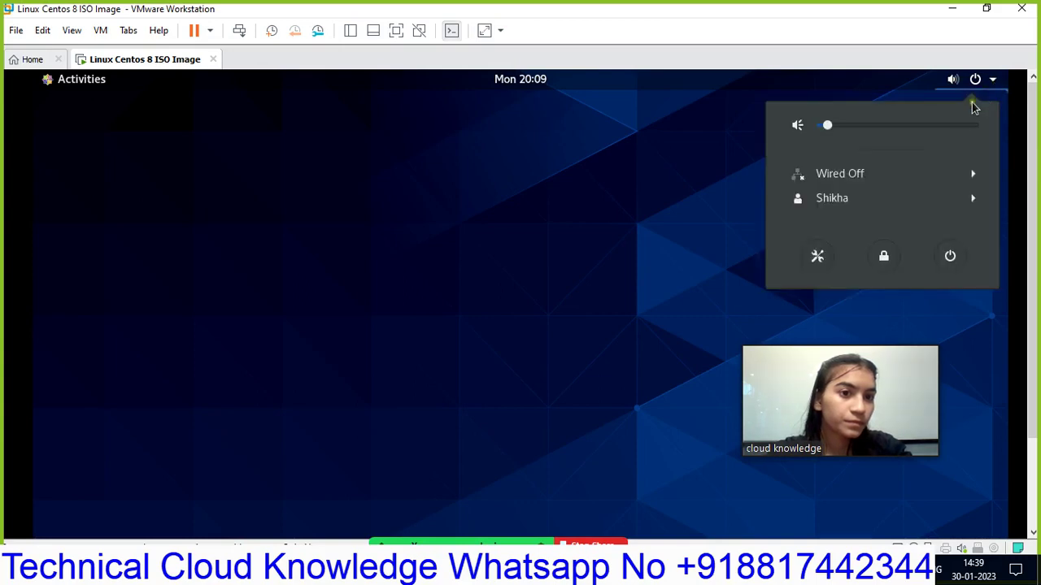
pyautogui.click(949, 257)
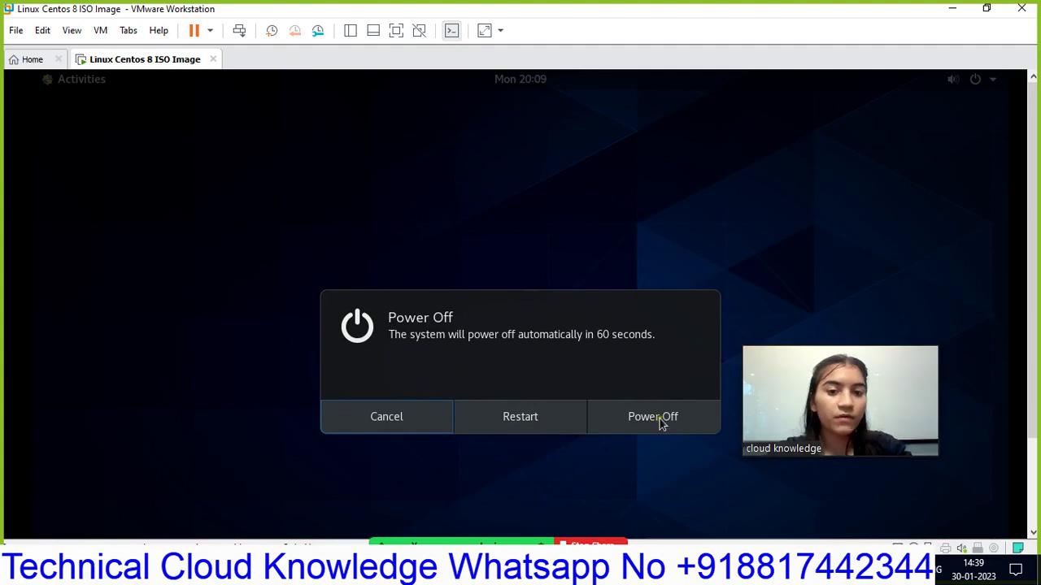
pyautogui.click(660, 421)
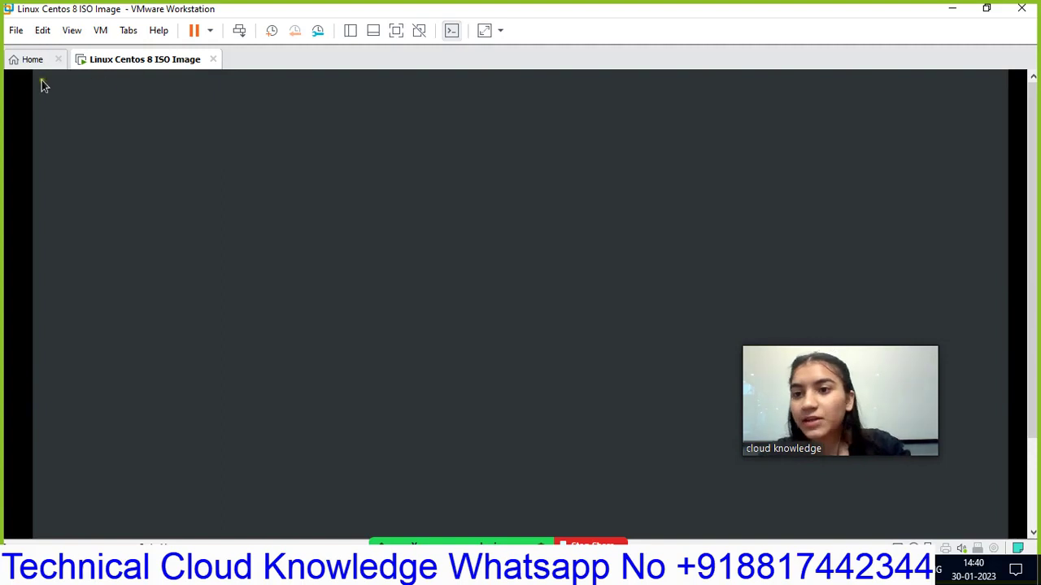
# - Switch to Paint to show the Linux Installation diagram with Local and Network Installation branches
pyautogui.click(696, 568)
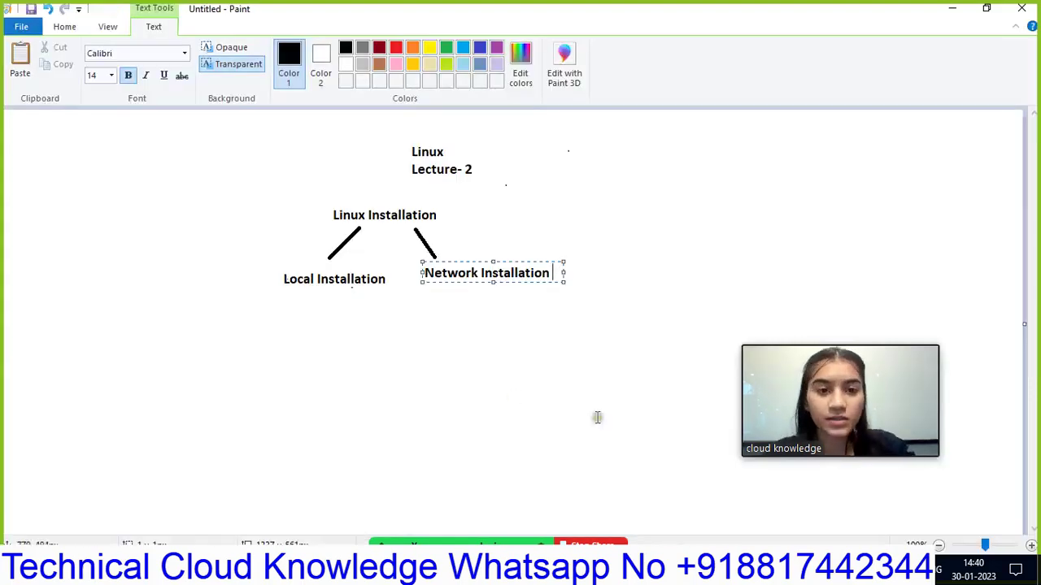
pyautogui.moveTo(835, 425); pyautogui.dragTo(894, 202)
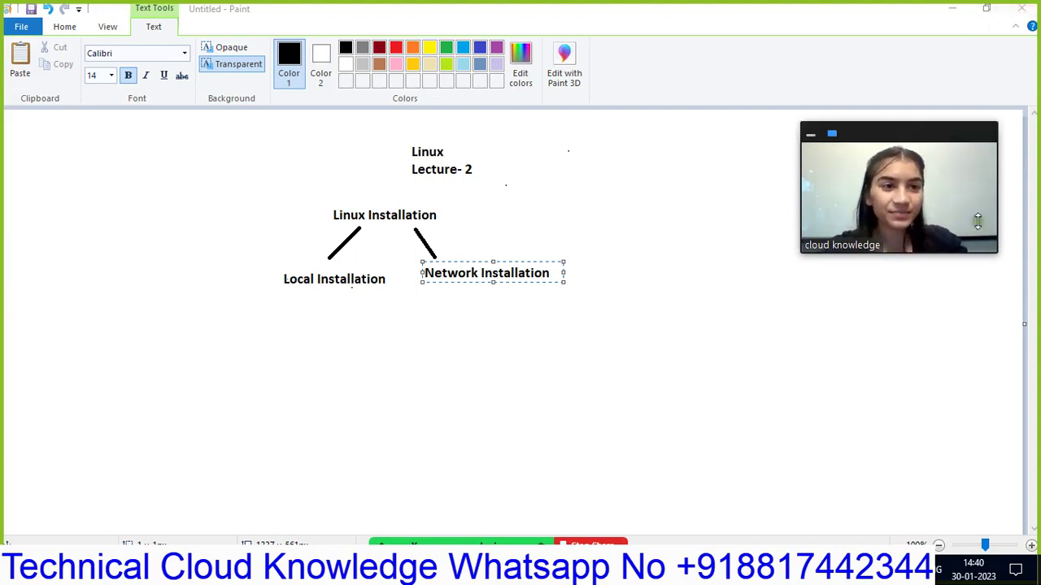
pyautogui.click(529, 571)
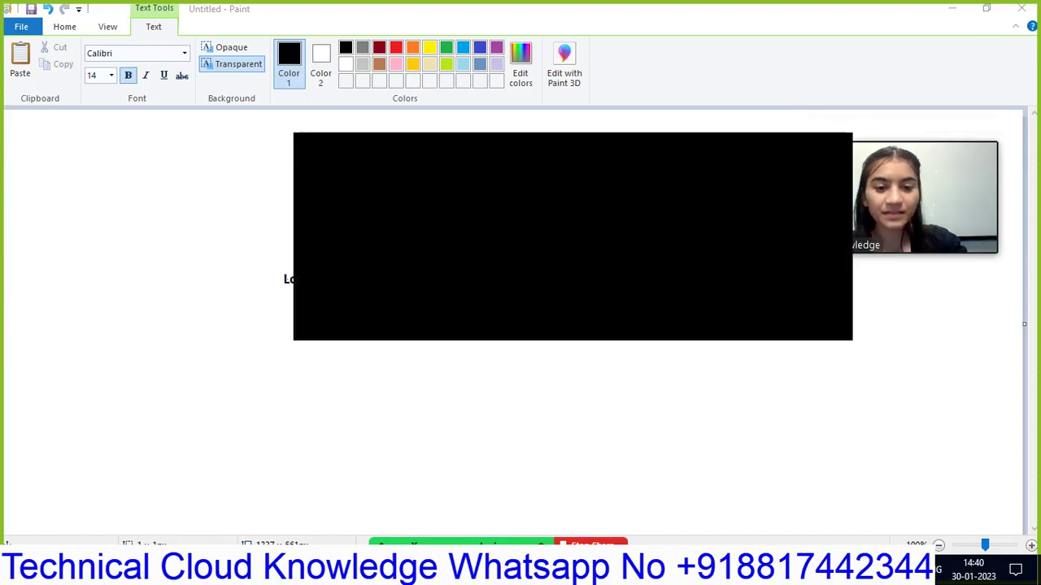